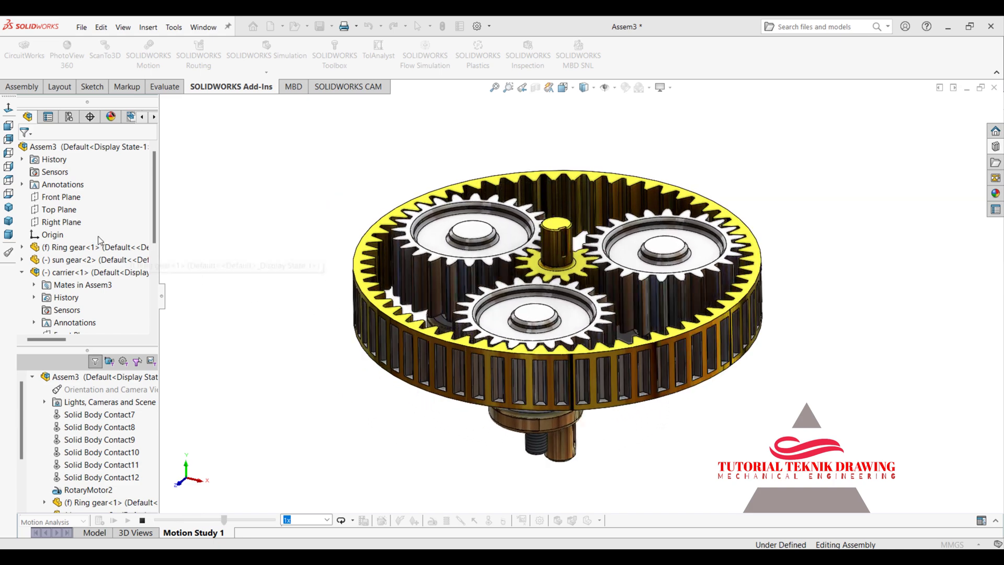
- Set Assem2 to the Dimetric view and orbit to look down on the sun, planet and ring gears
left_click(9, 235)
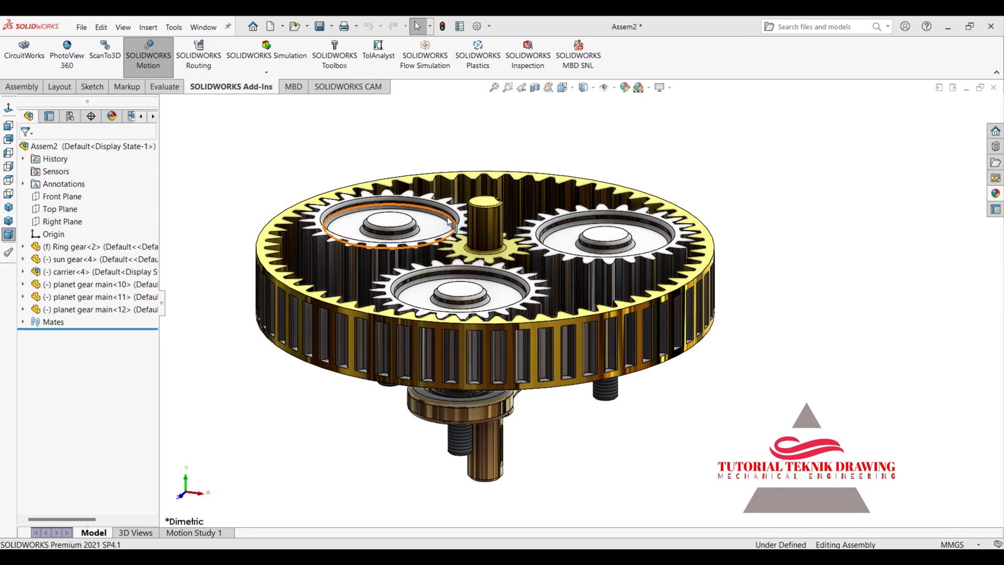
middle_click_drag(543, 292, 531, 319)
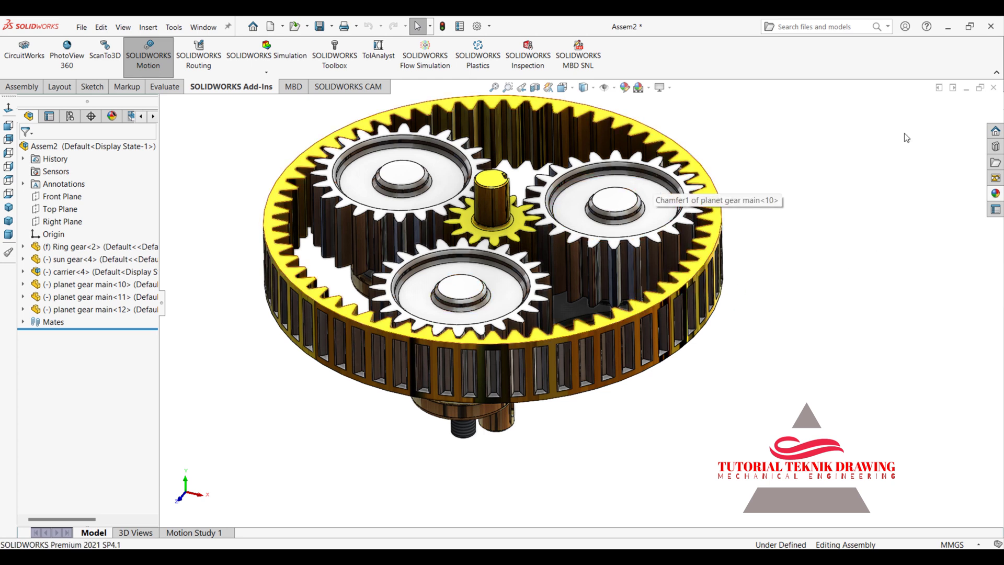
left_click(995, 132)
left_click(738, 146)
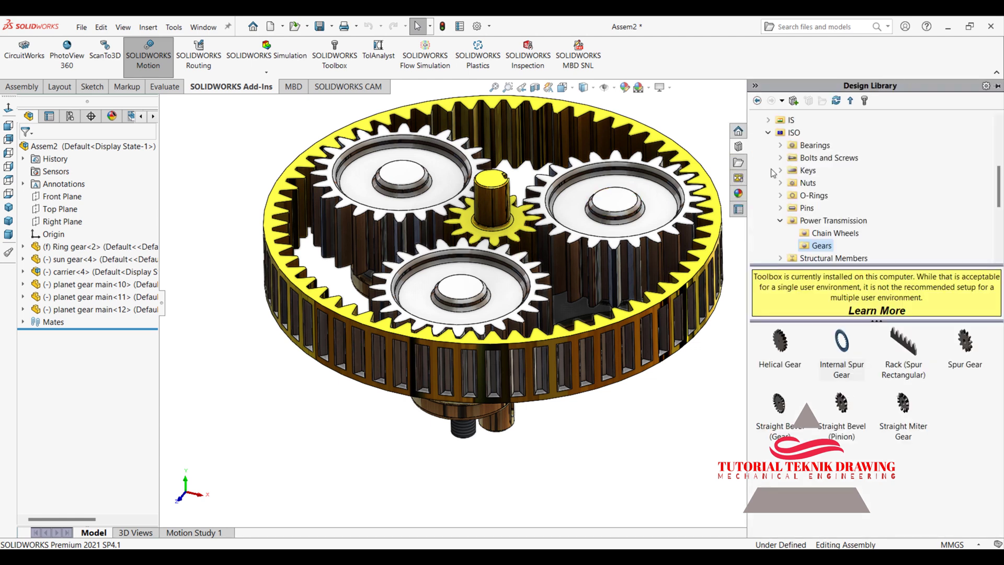
scroll(798, 142, "up", 10)
double_click(787, 145)
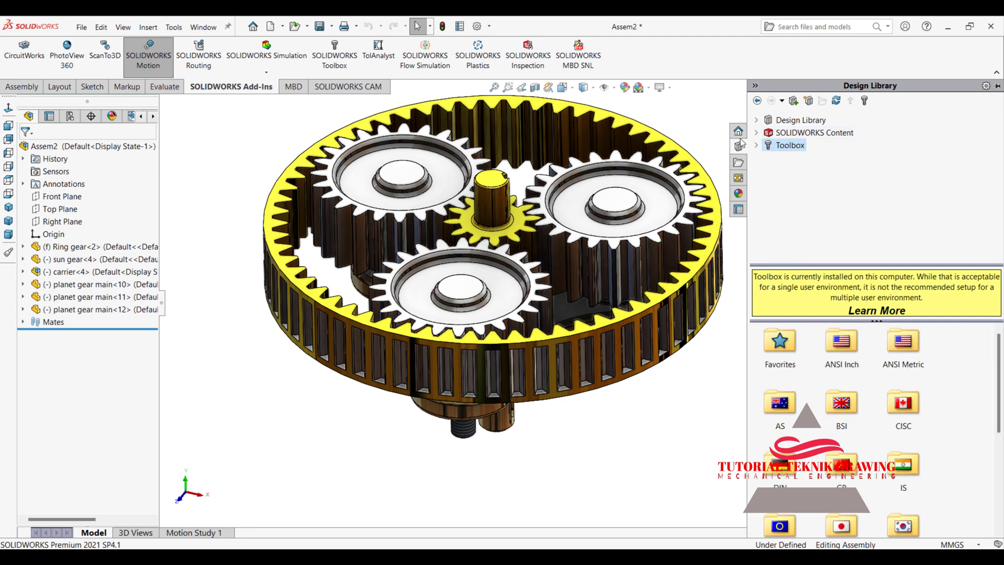
left_click(737, 131)
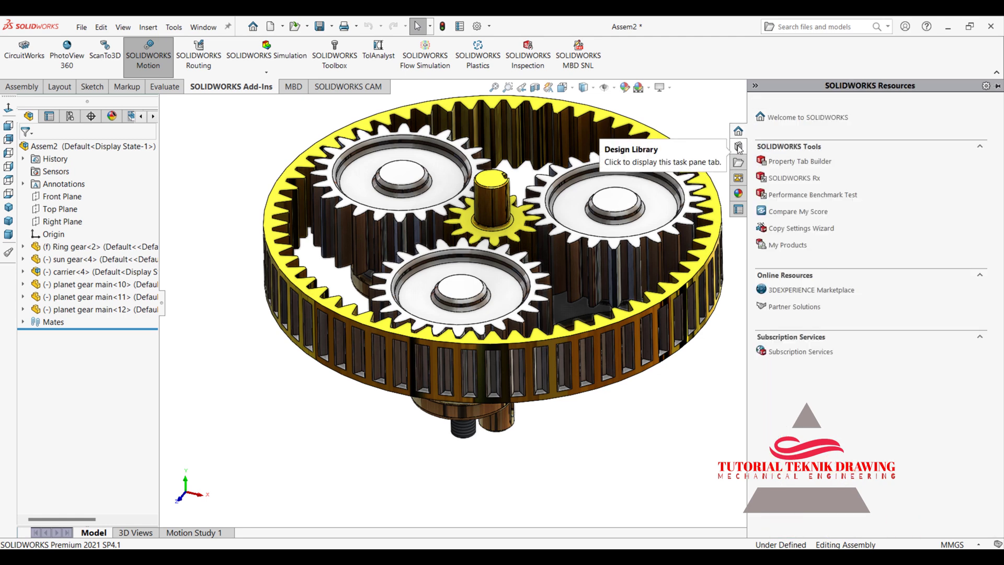
left_click(738, 147)
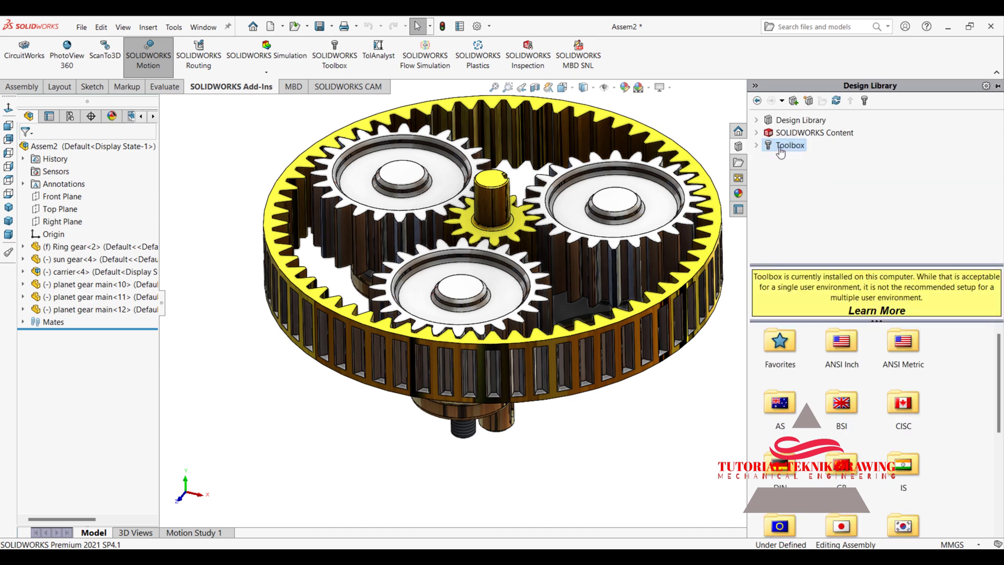
double_click(914, 358)
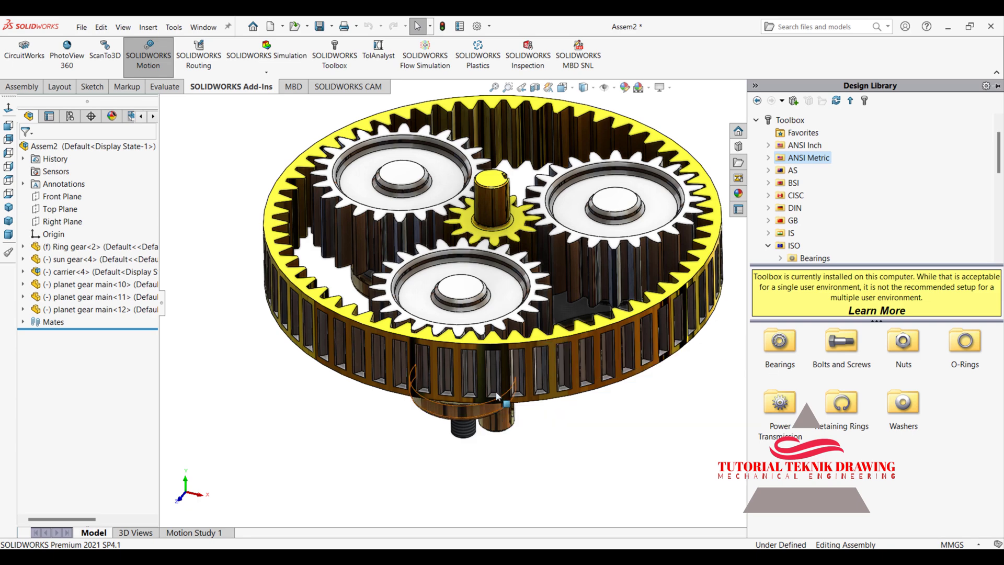
middle_click_drag(497, 397, 479, 413)
scroll(479, 400, "down", 4)
scroll(479, 400, "down", 3)
scroll(479, 400, "down", 1)
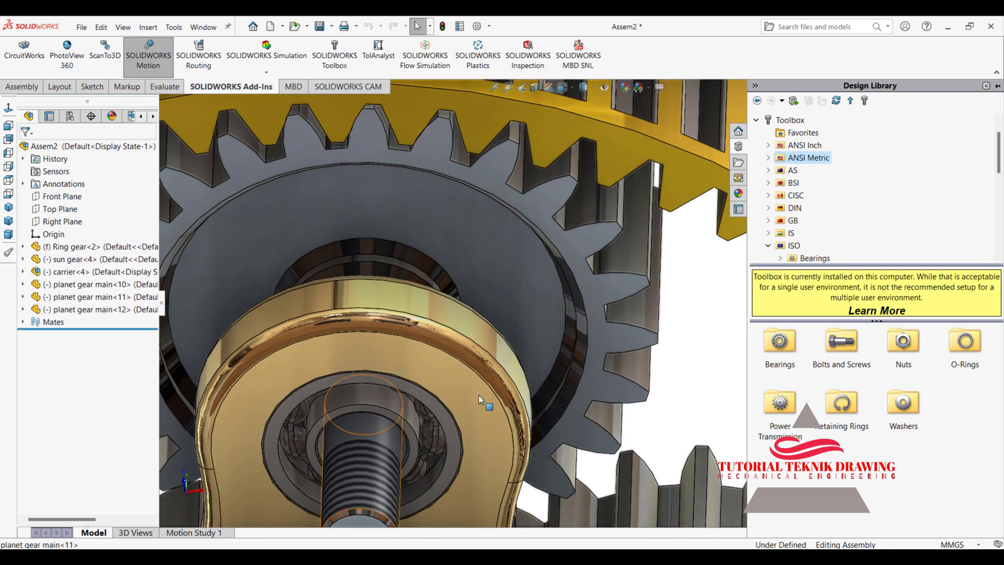
scroll(549, 333, "up", 10)
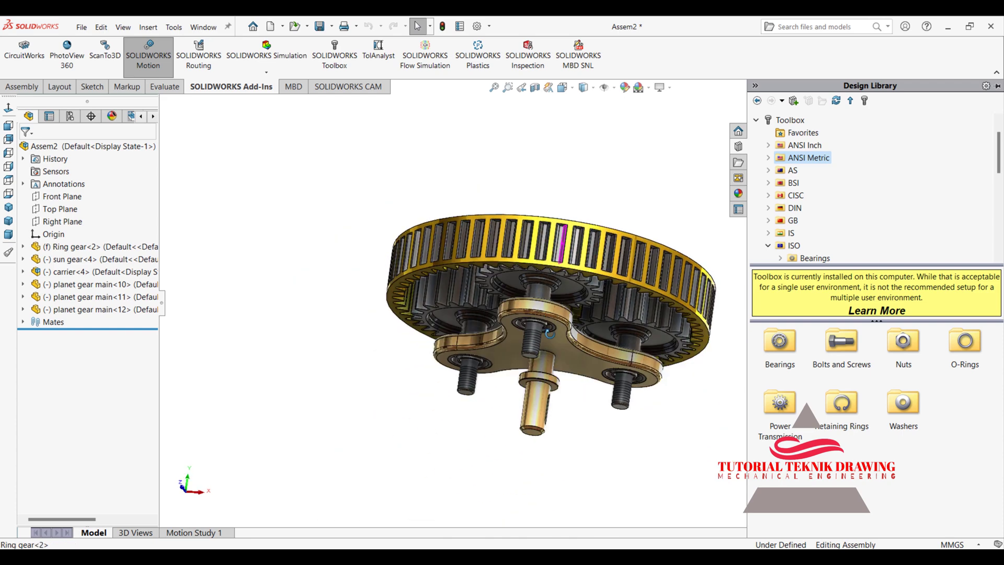
middle_click_drag(549, 334, 549, 397)
scroll(549, 397, "down", 5)
double_click(787, 426)
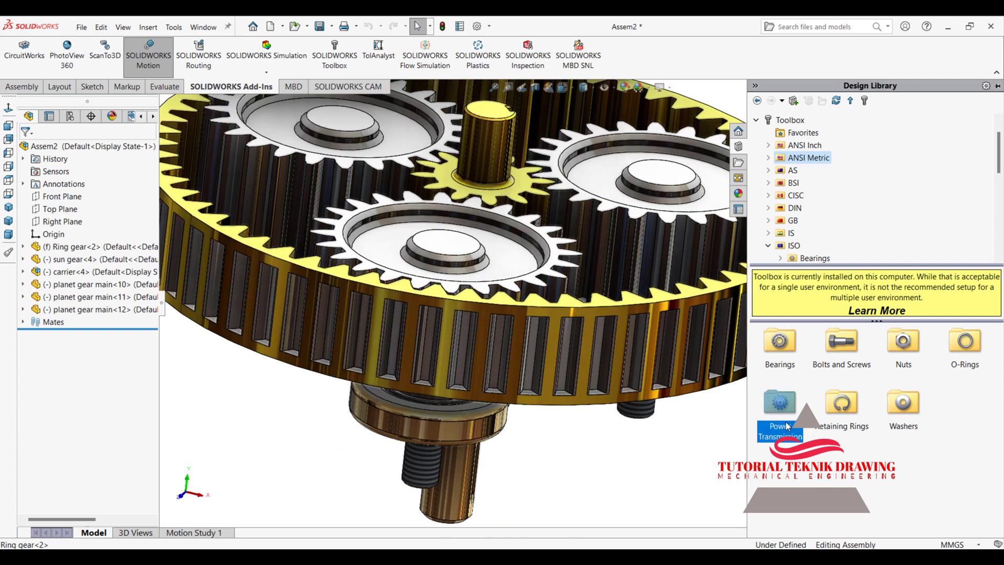
double_click(789, 342)
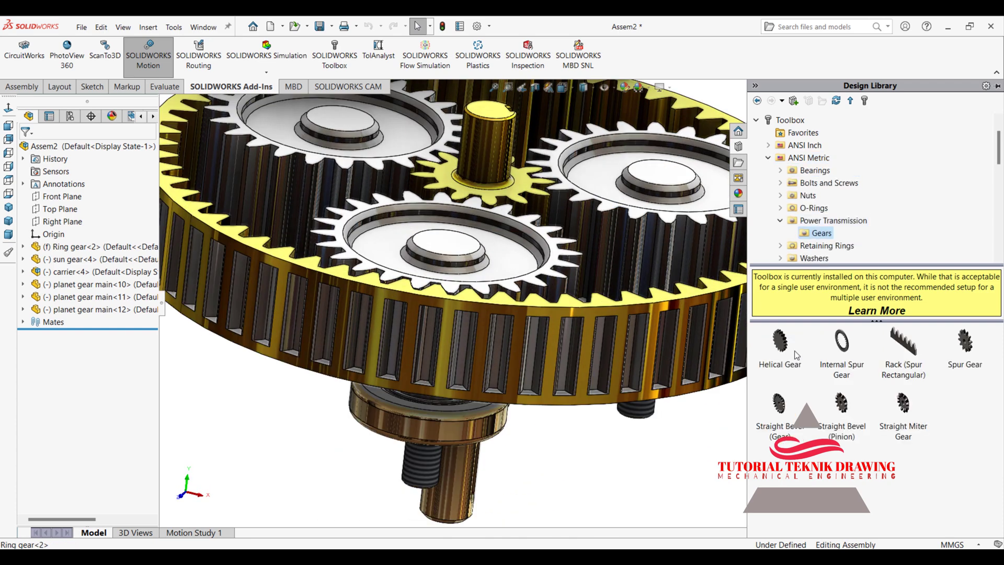
scroll(677, 403, "up", 3)
scroll(685, 303, "down", 2)
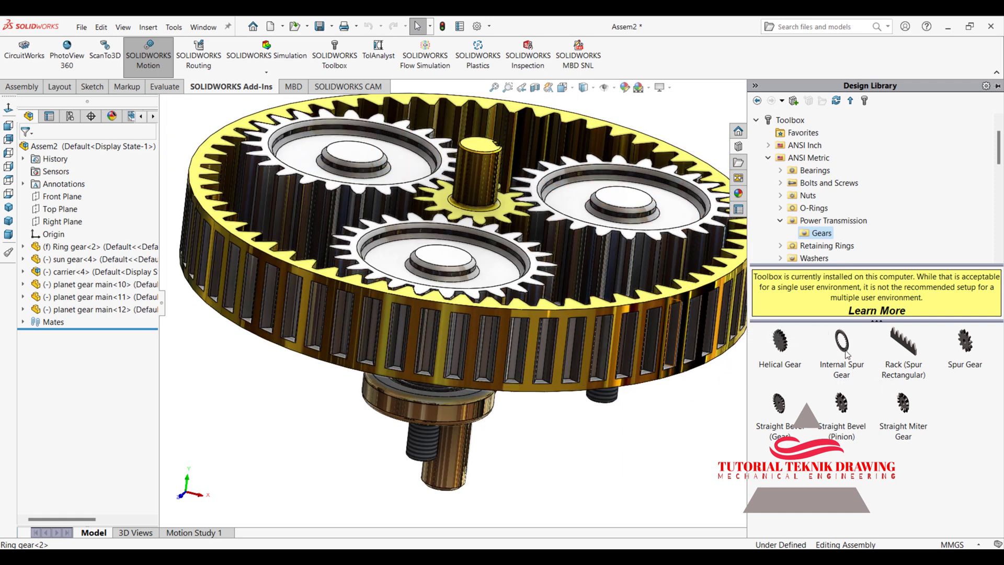
mouse_move(967, 362)
left_mouse_down()
mouse_move(465, 210)
mouse_move(544, 289)
mouse_move(765, 141)
left_mouse_up()
scroll(544, 289, "up", 2)
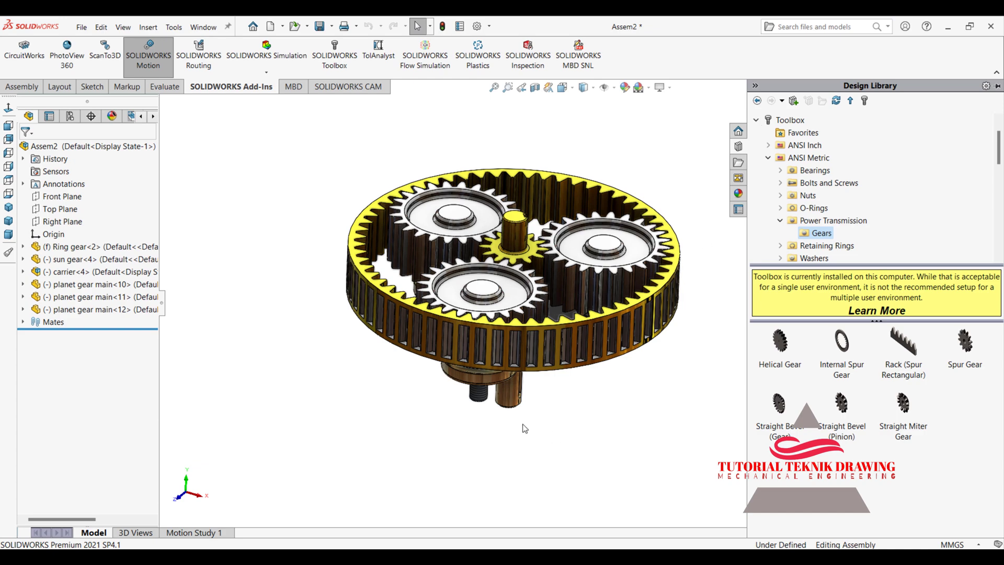
middle_click_drag(524, 427, 443, 301)
scroll(443, 300, "down", 3)
scroll(443, 301, "down", 3)
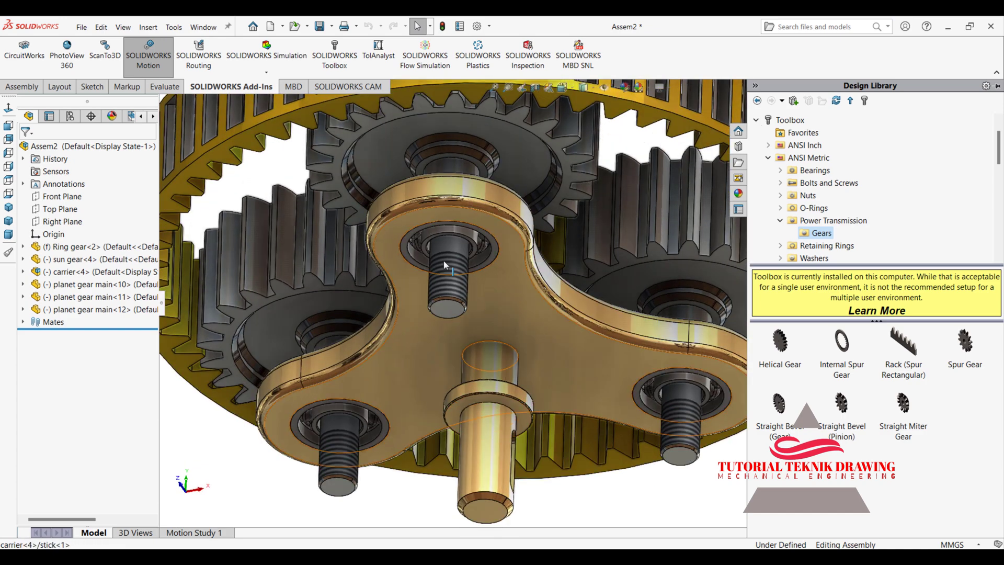
scroll(444, 265, "up", 5)
middle_click_drag(444, 265, 578, 151)
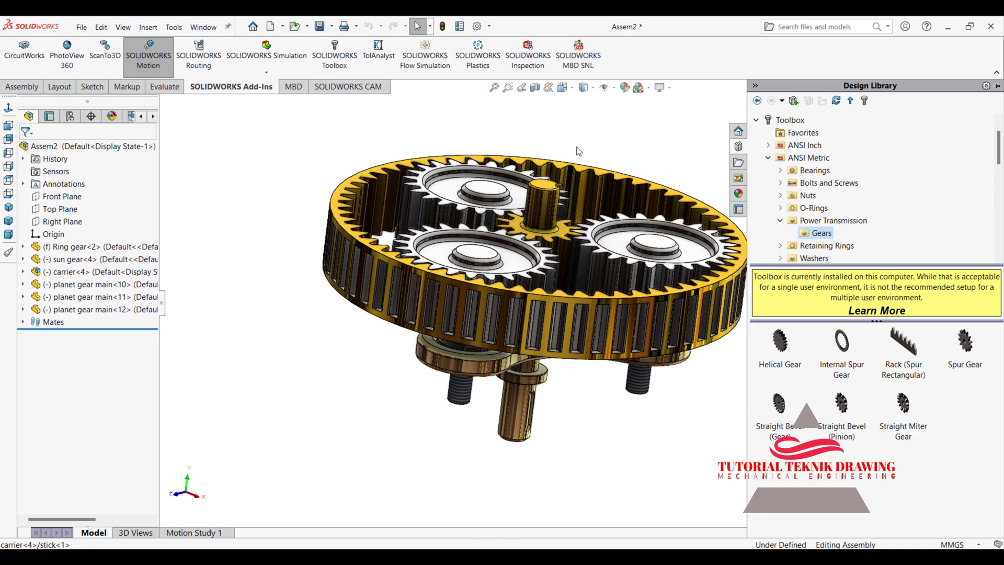
- Close the parts library and notice, then play Motion Study 1 and stop it partway
left_click(754, 85)
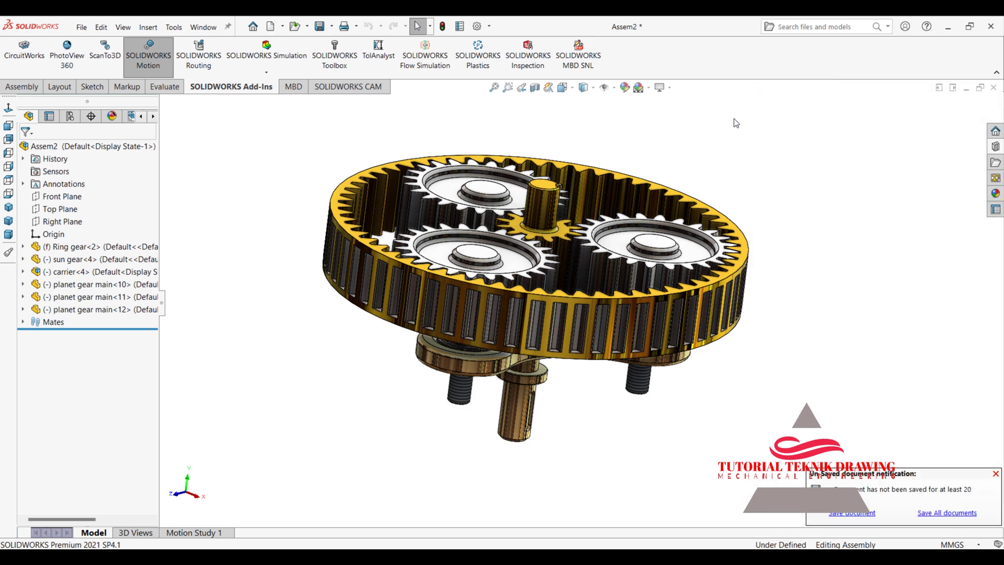
left_click(996, 473)
middle_click_drag(605, 304, 571, 329)
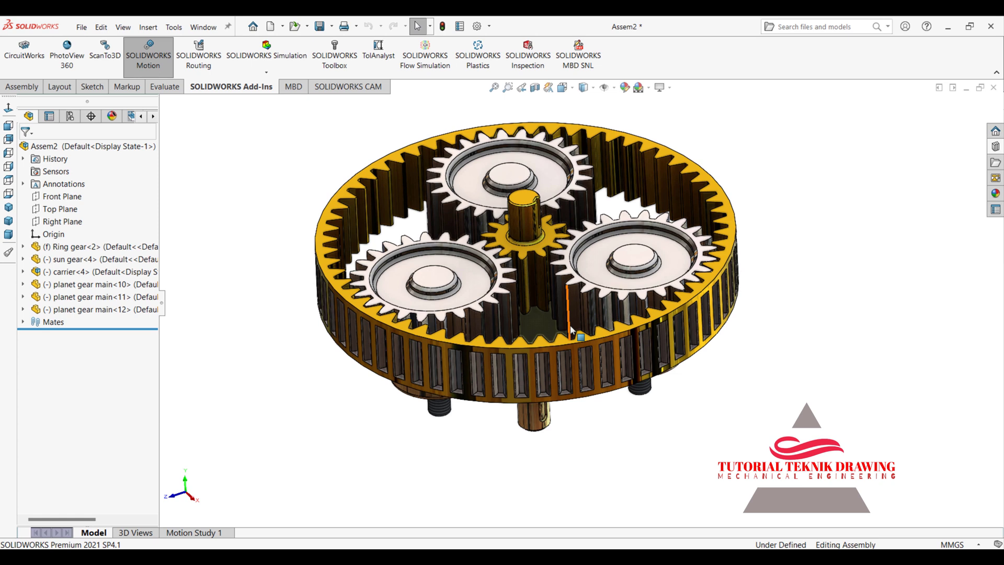
left_click(218, 529)
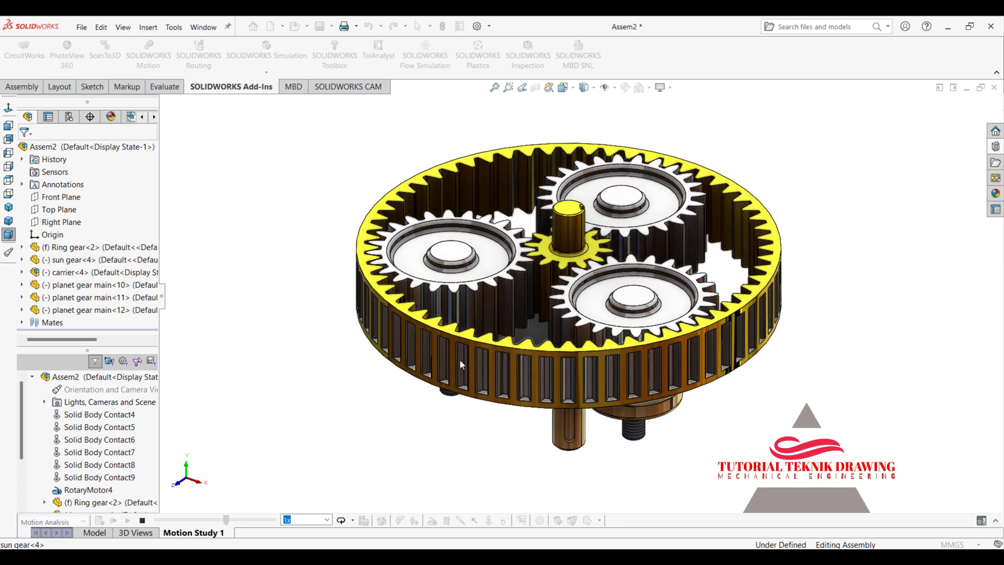
left_click(141, 519)
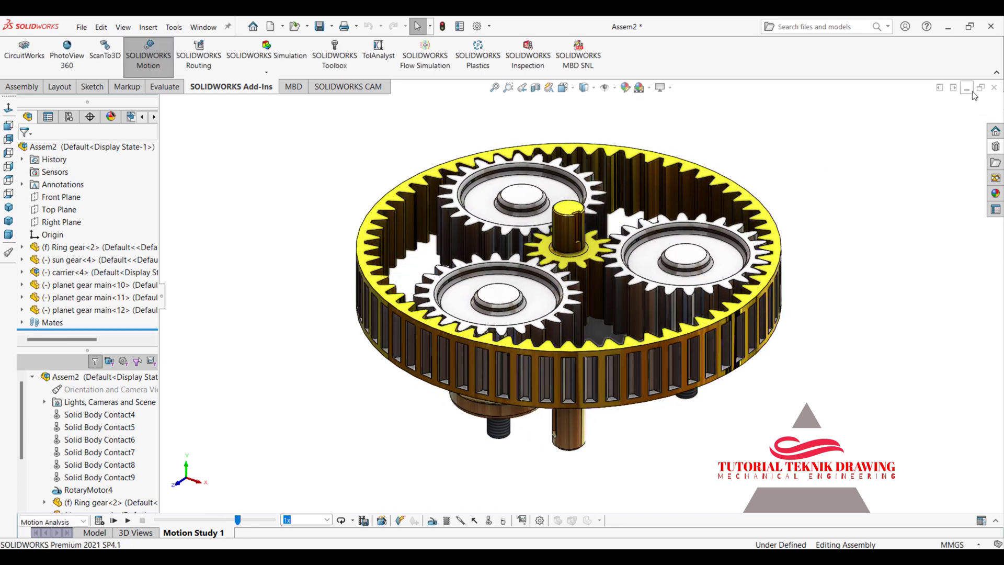
- Create a new document from the assembly template
left_click(81, 26)
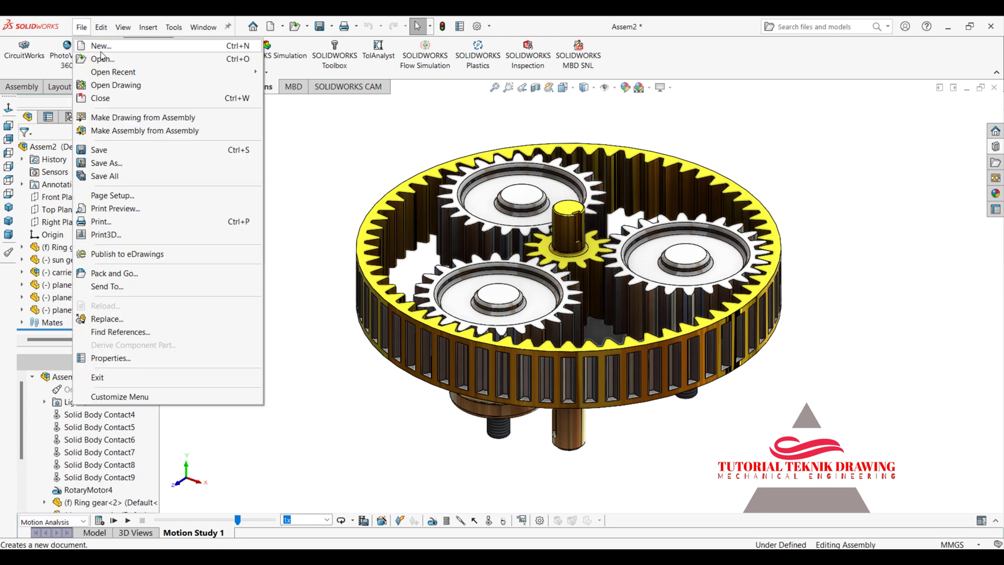
left_click(102, 46)
left_click(606, 194)
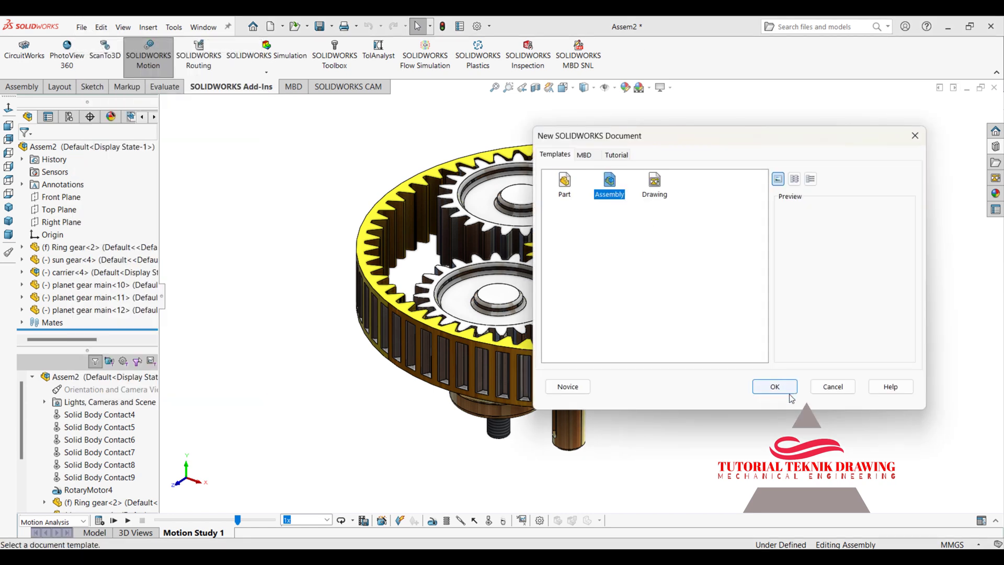
left_click(774, 386)
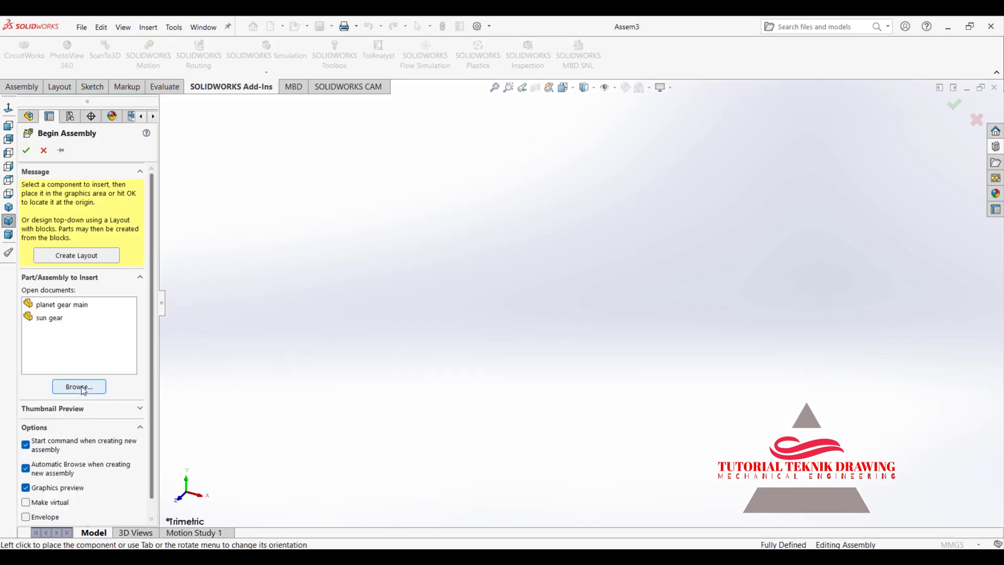
- Insert the Ring gear part, rotated 90° to lie flat, as the first component
left_click(81, 387)
scroll(516, 271, "down", 1)
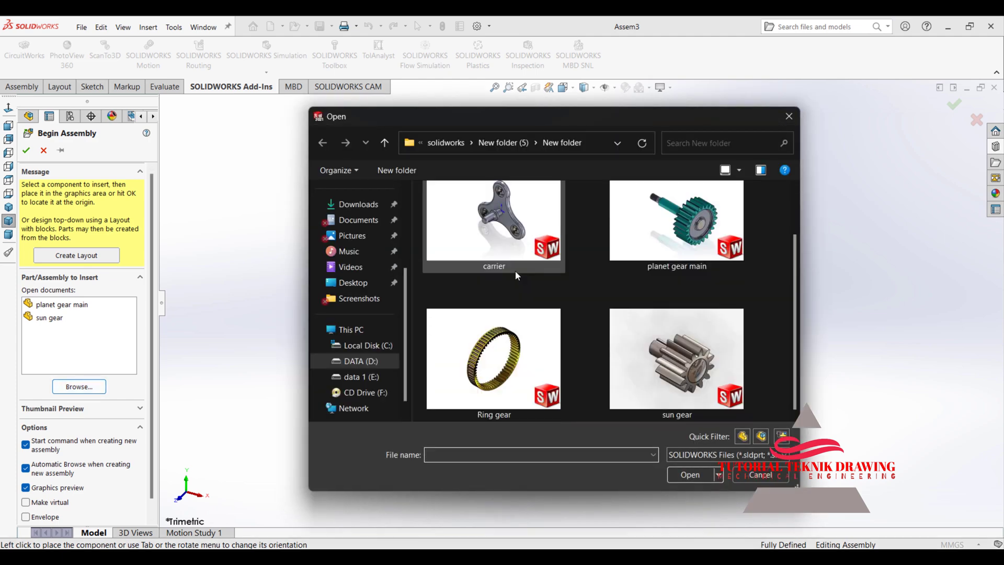
left_click(508, 348)
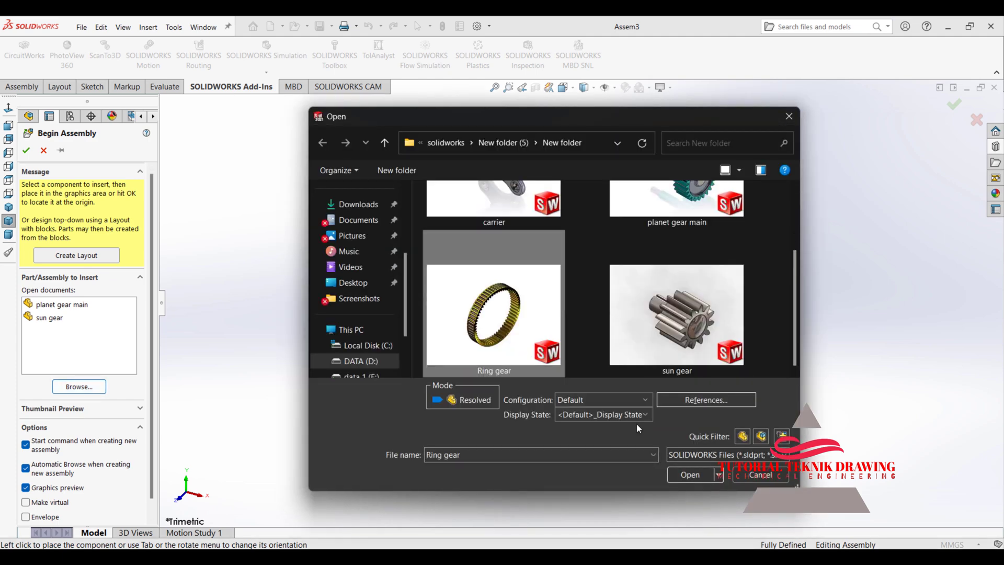
left_click(689, 475)
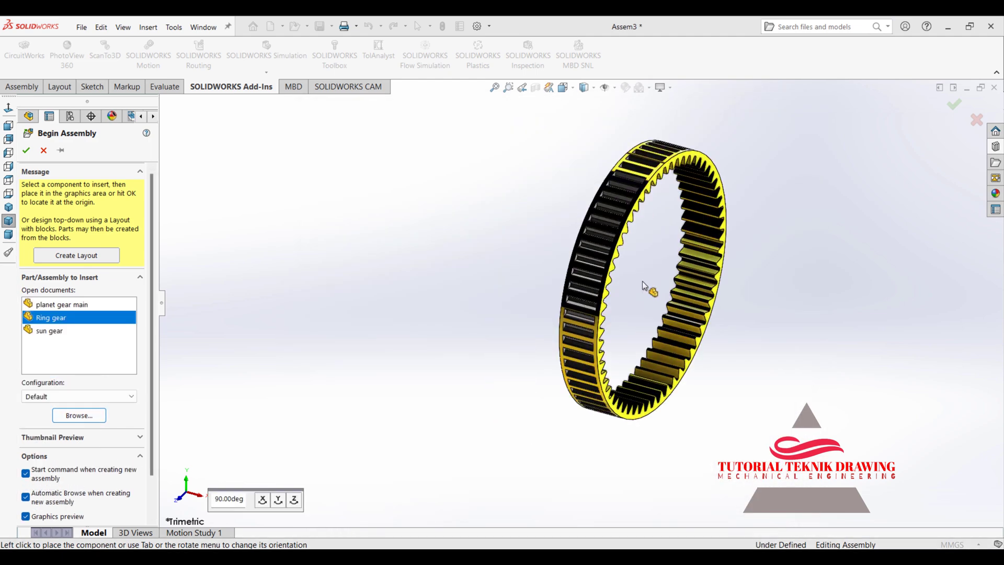
left_click(292, 498)
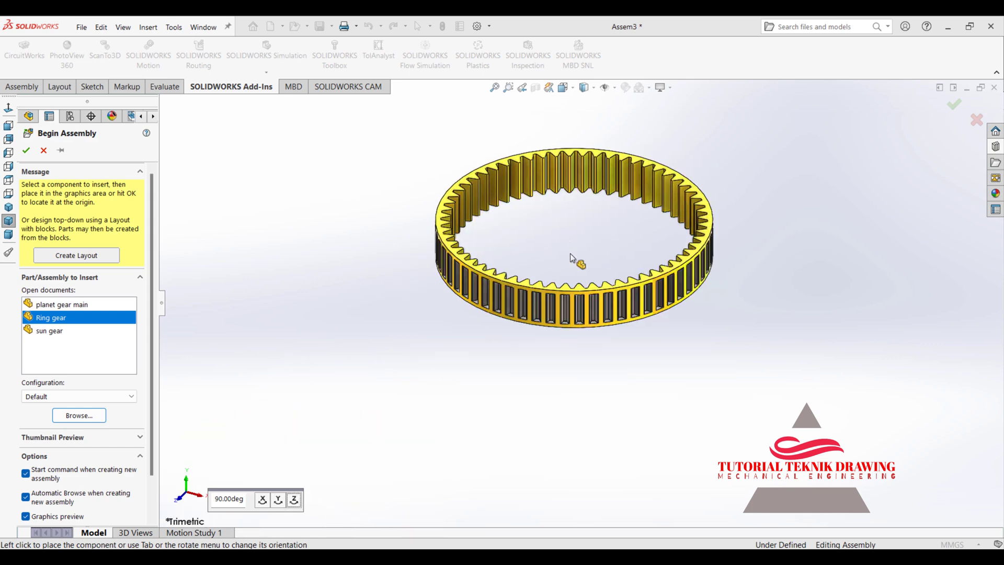
left_click(578, 293)
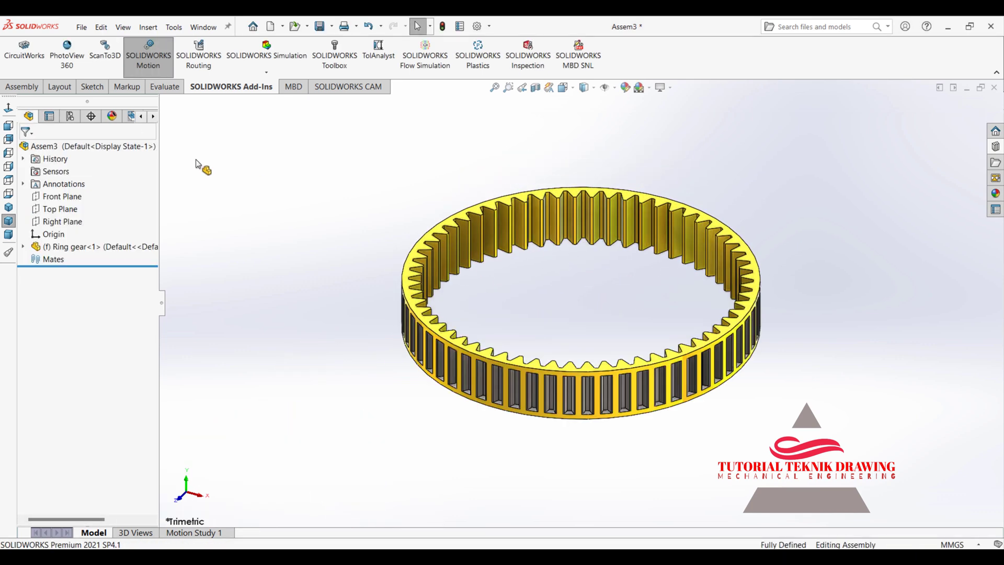
- Add a mate between the assembly Front Plane and the Ring gear's Right Plane
left_click(62, 201)
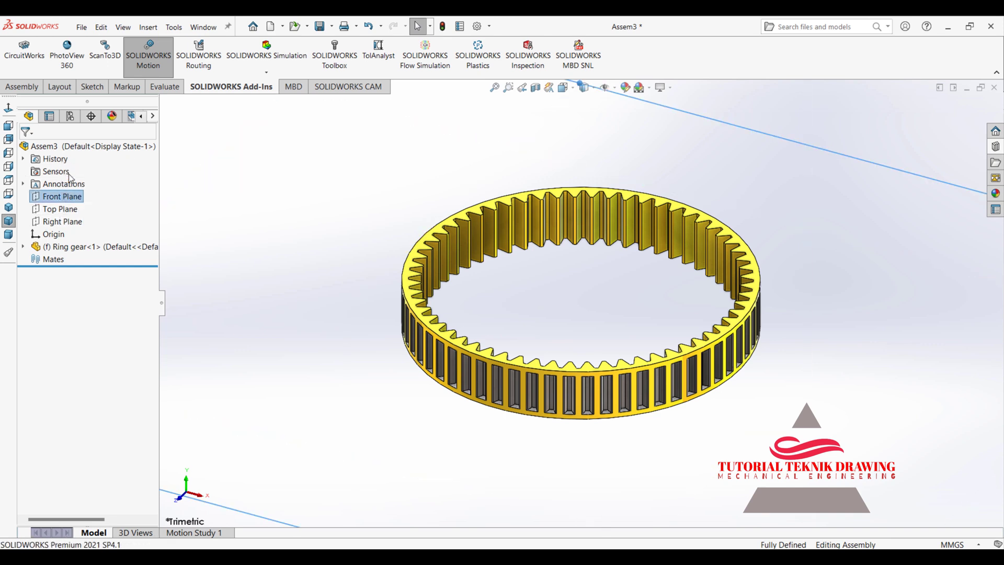
key("m")
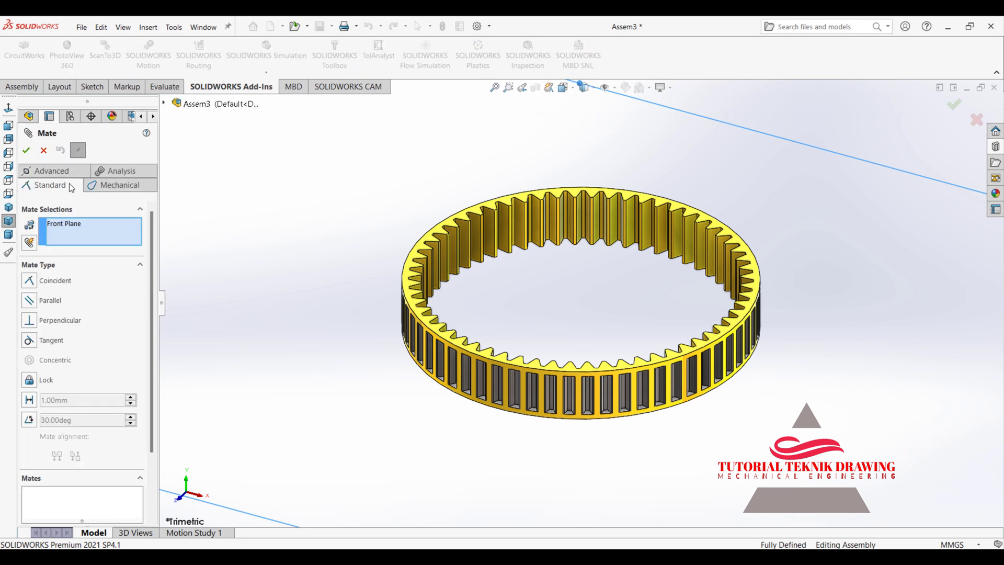
left_click(176, 107)
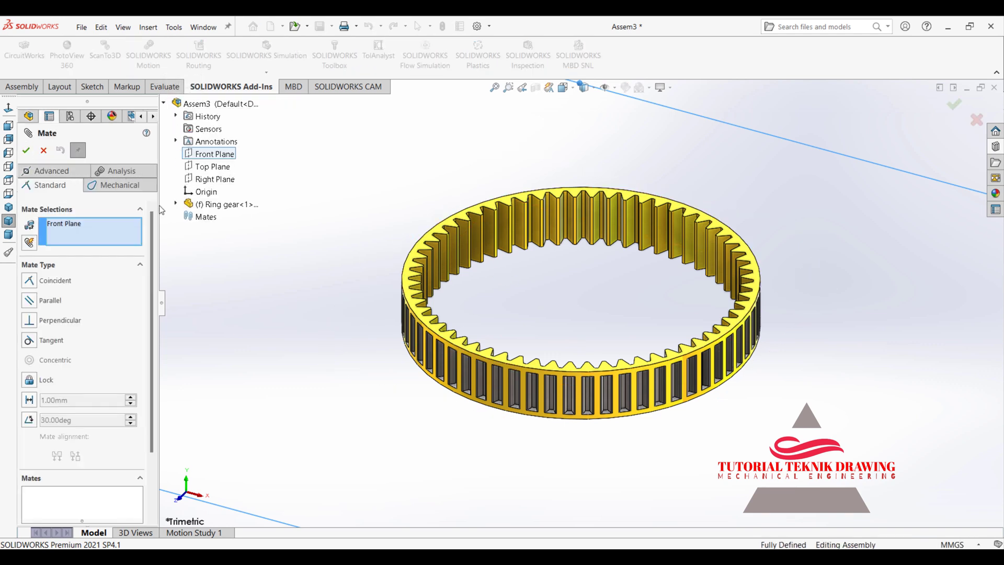
left_click(175, 203)
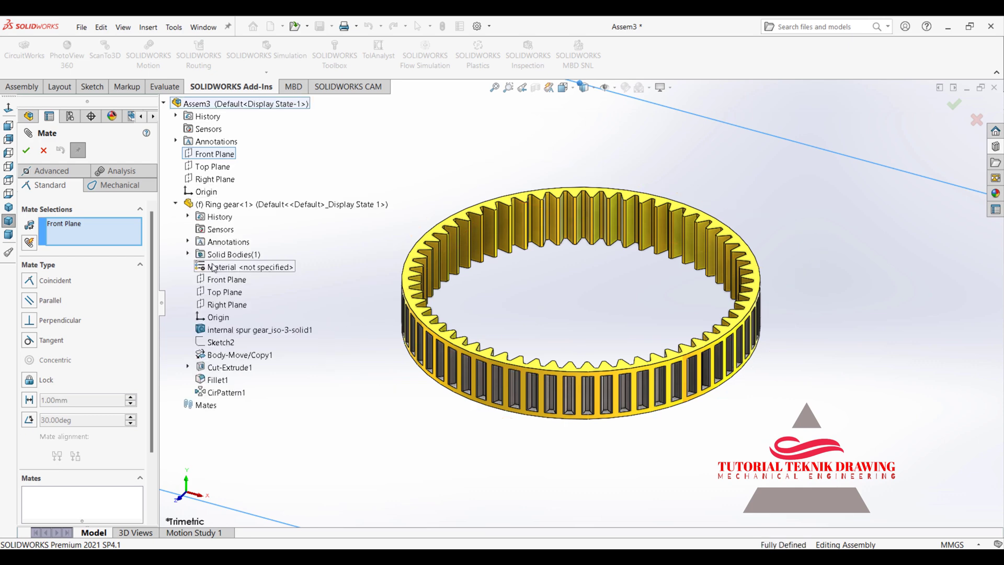
left_click(227, 304)
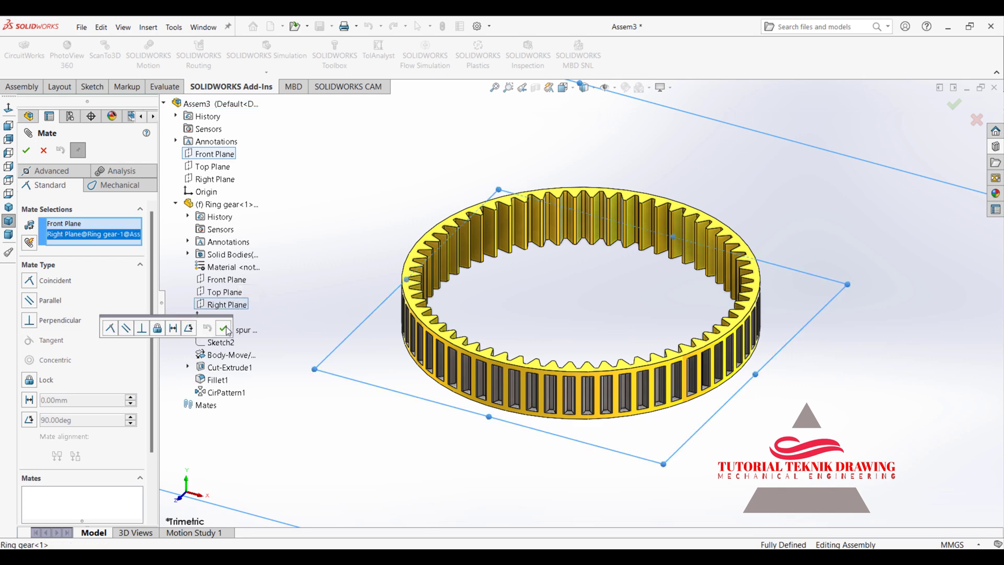
left_click(224, 328)
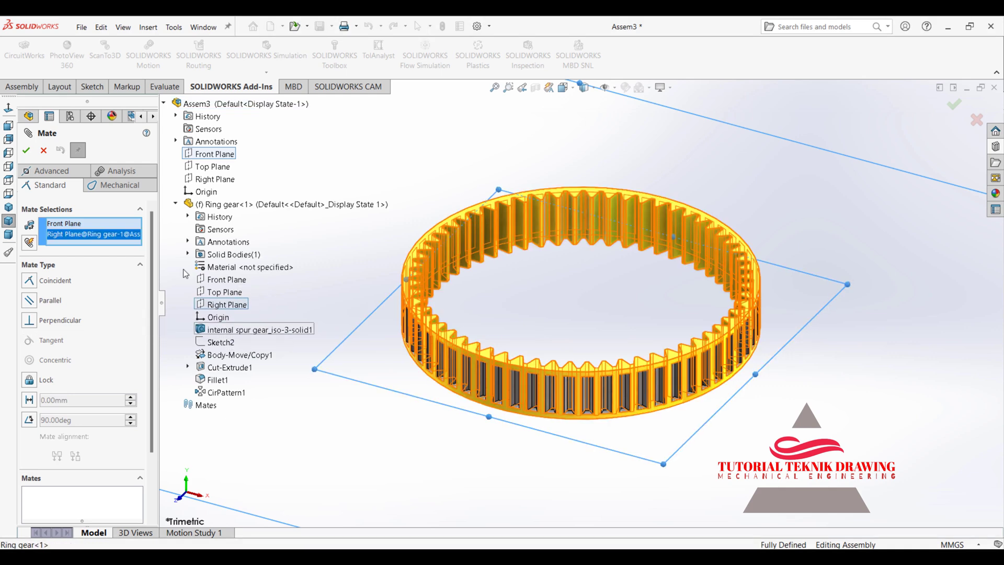
left_click(44, 150)
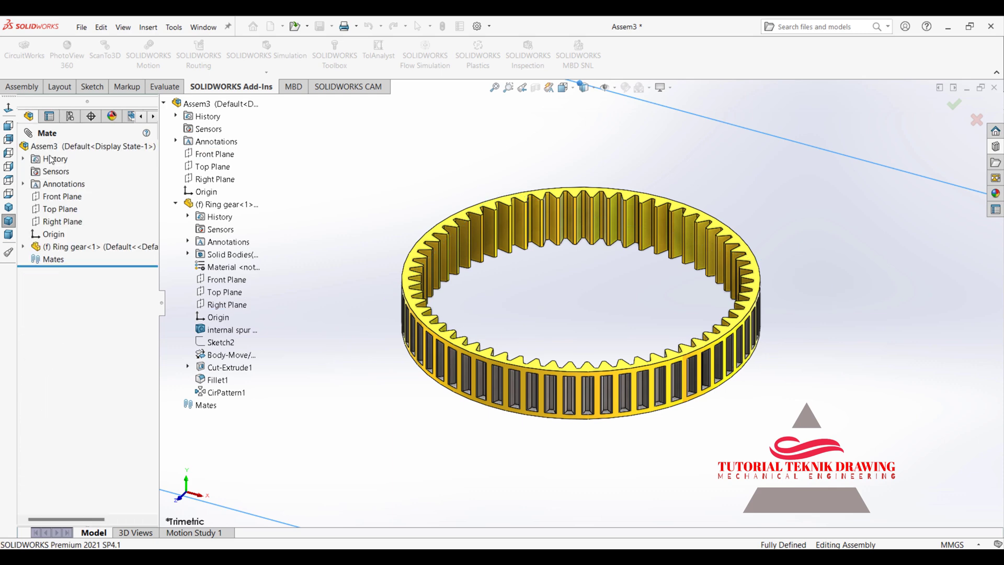
- Set the ring gear to Float and drag it up and to the left
left_click(410, 278)
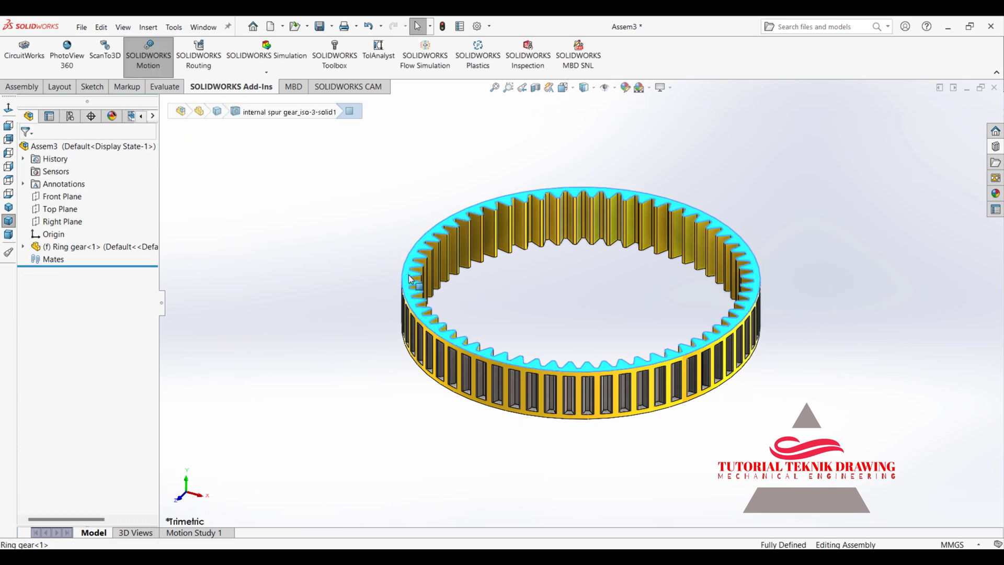
right_click(409, 277)
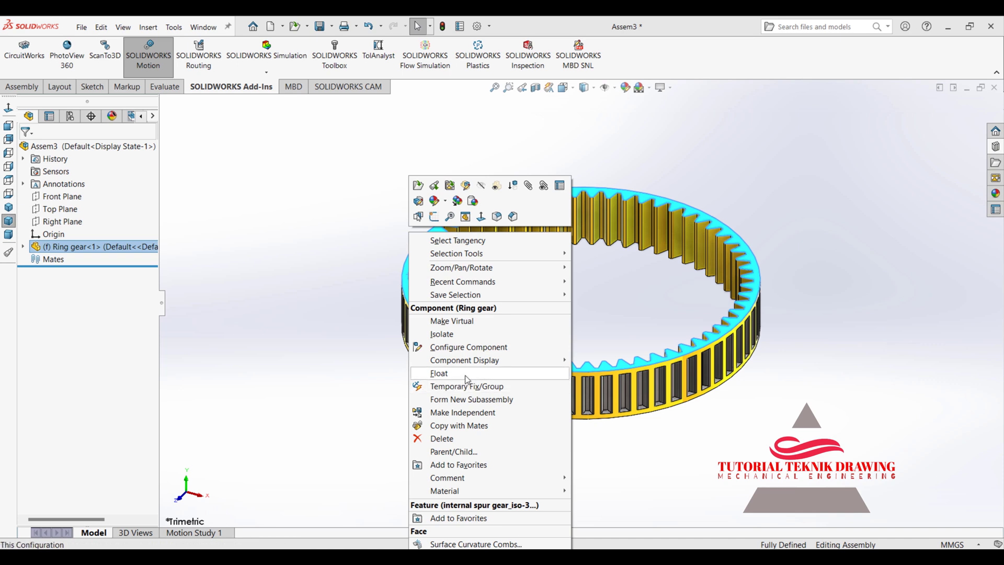
left_click(457, 372)
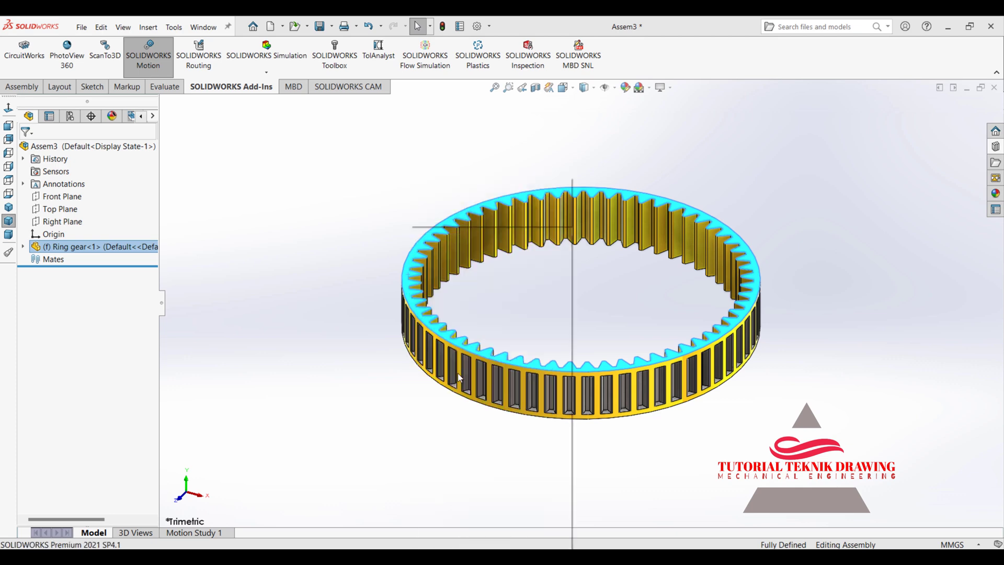
left_click(322, 287)
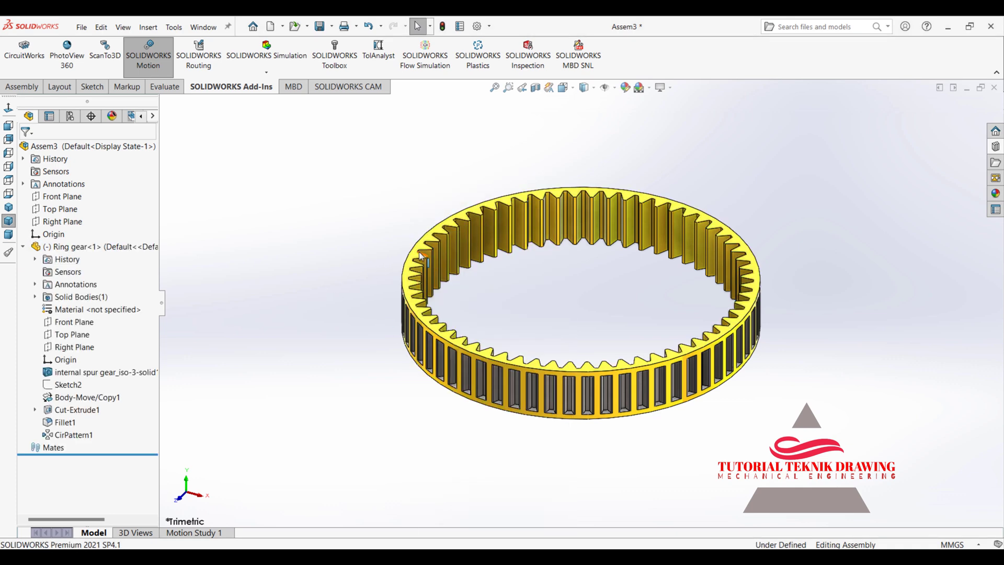
left_click_drag(420, 250, 271, 169)
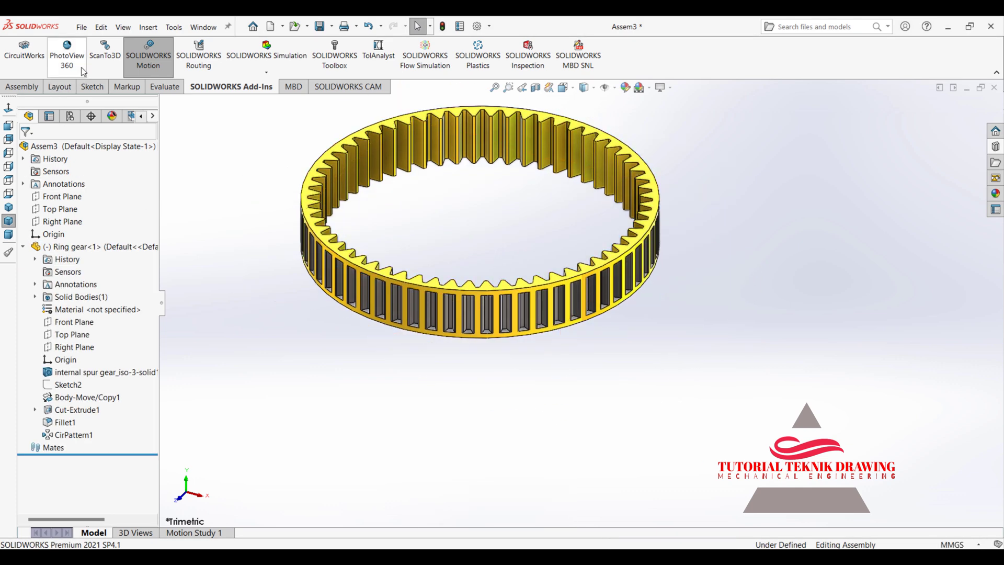
- Add a Coincident mate between the assembly Top Plane and the Ring gear's Right Plane
left_click(67, 212)
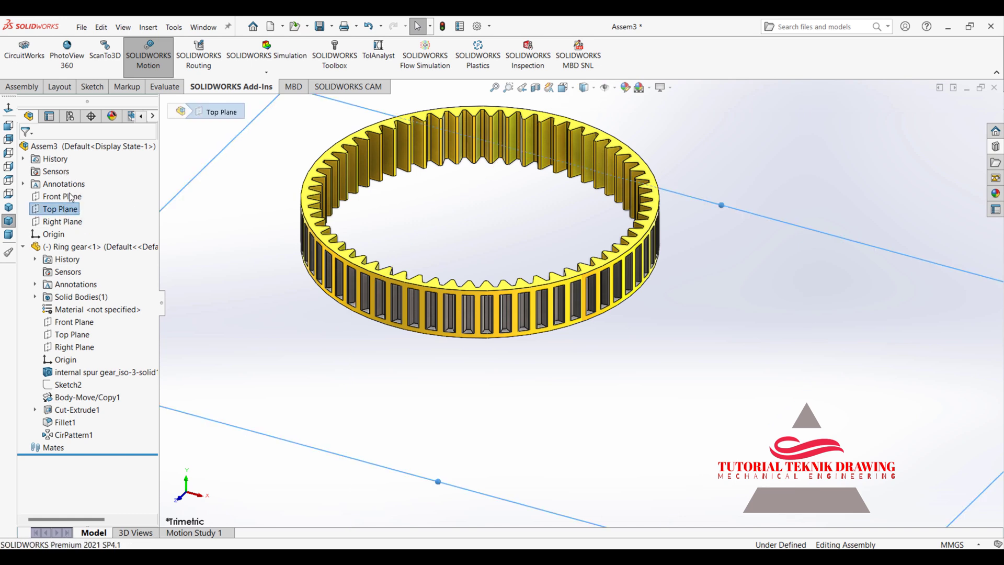
key("m")
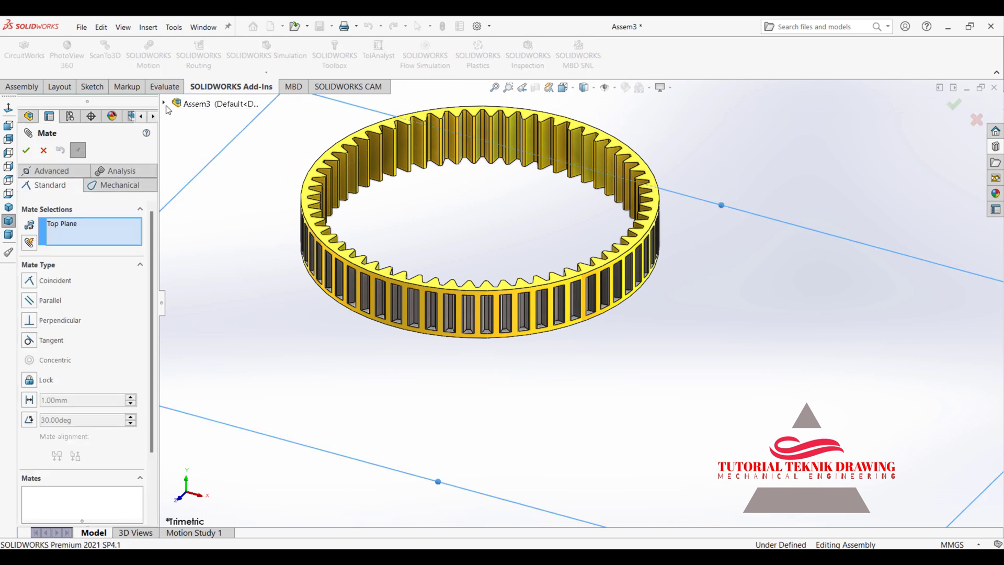
left_click(164, 103)
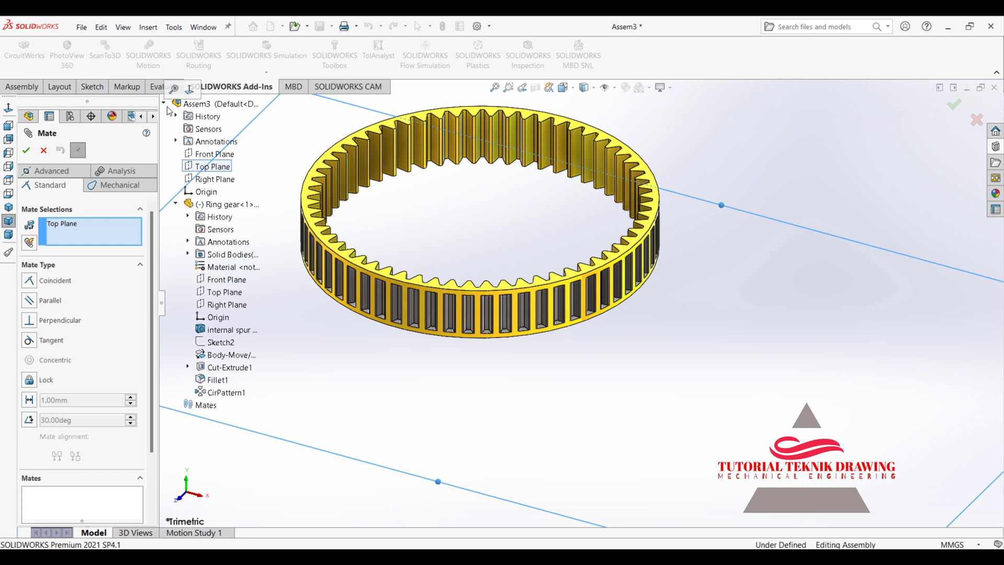
left_click(226, 304)
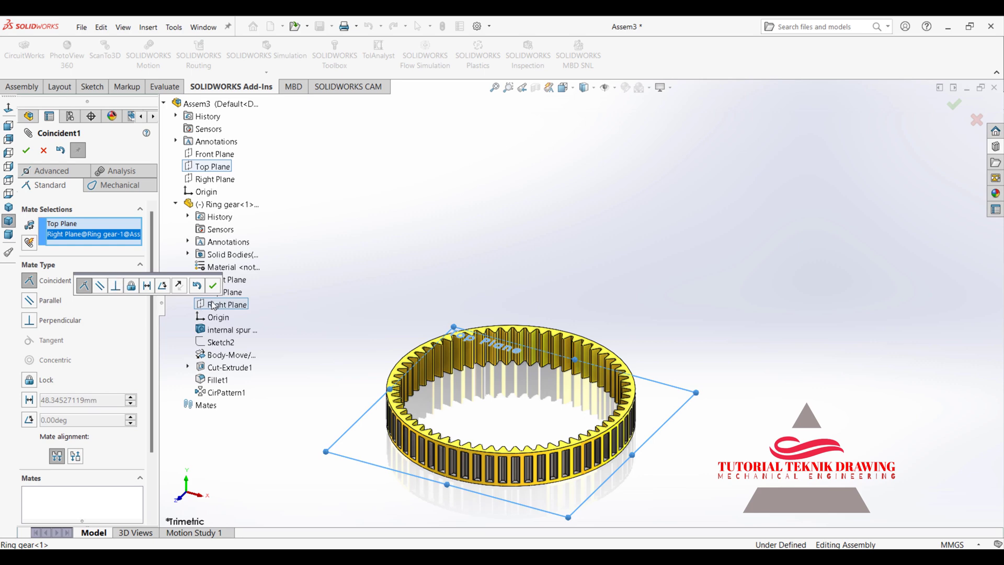
left_click(213, 285)
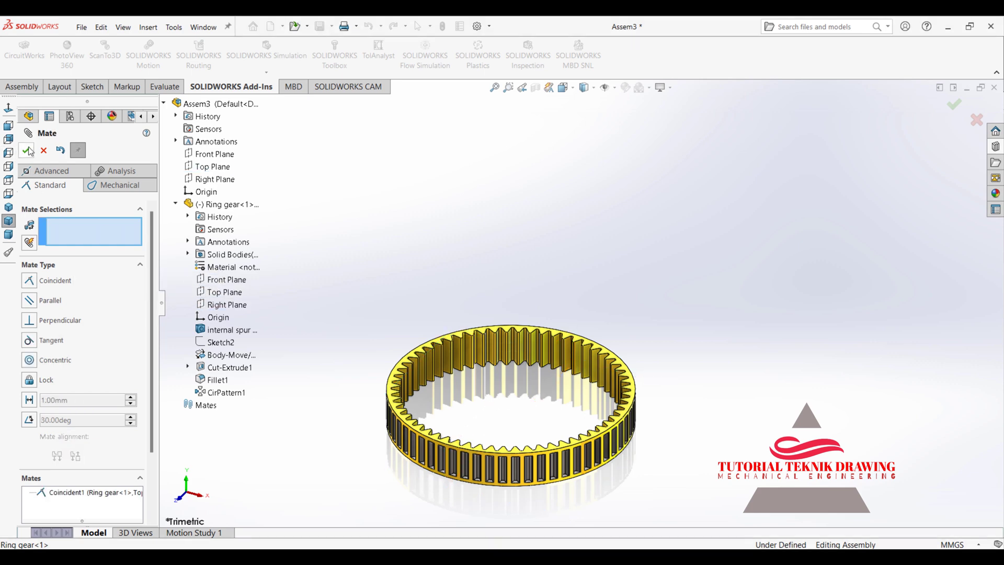
left_click(28, 150)
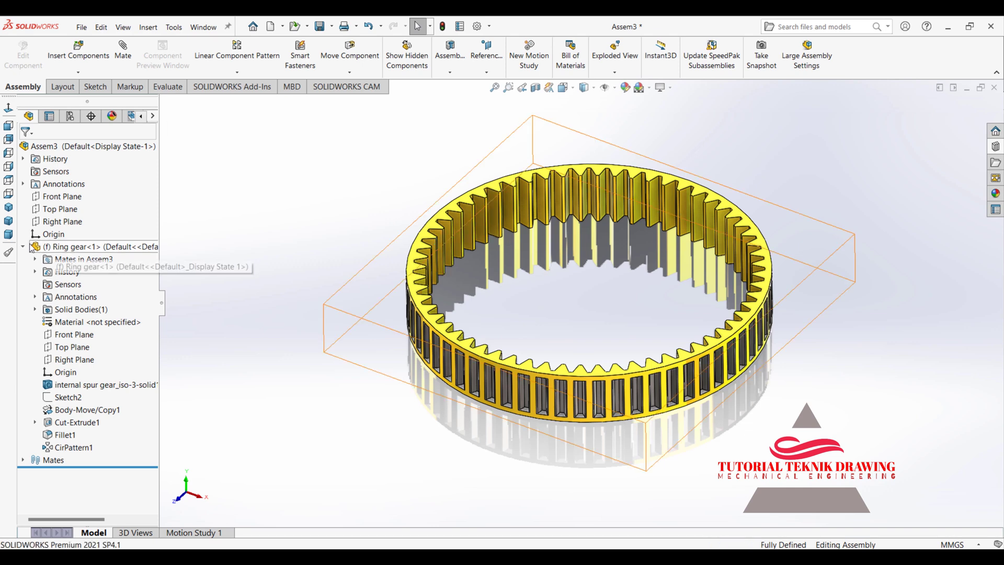
left_click(78, 72)
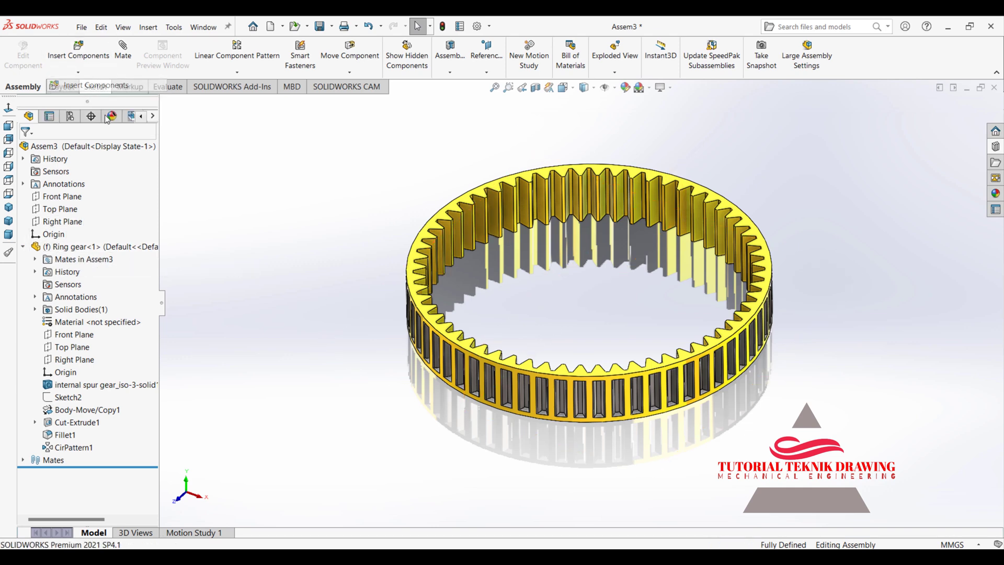
- Insert the sun gear, rotated 90° twice so its shaft points up, beside the ring gear
left_click(83, 375)
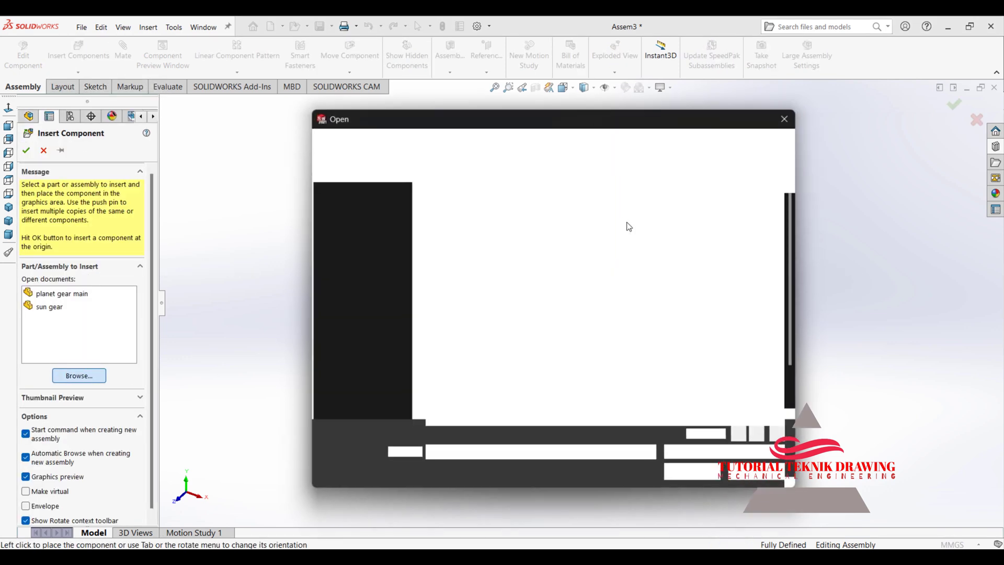
scroll(674, 314, "down", 1)
left_click(677, 314)
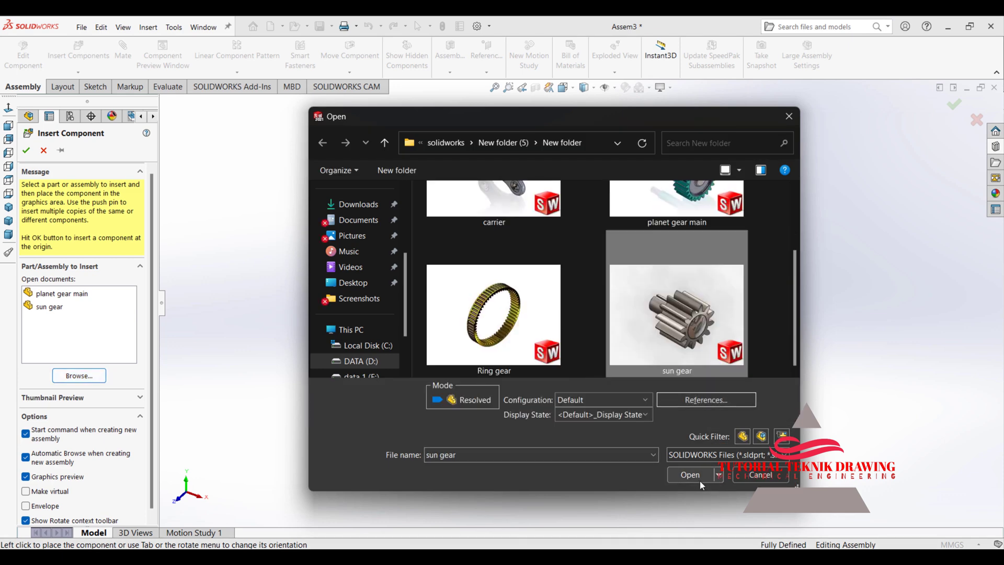
left_click(694, 473)
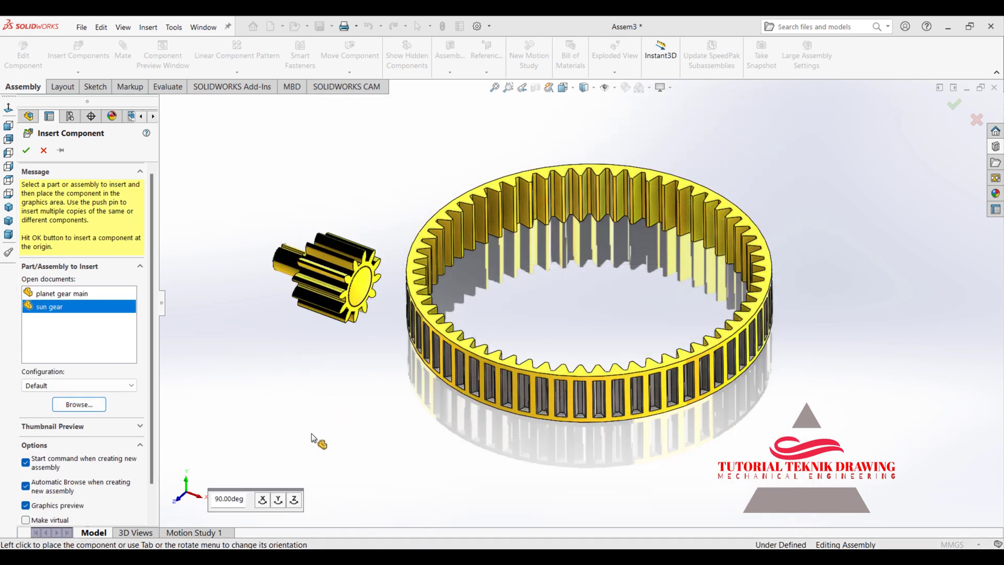
left_click(294, 499)
left_click(294, 499)
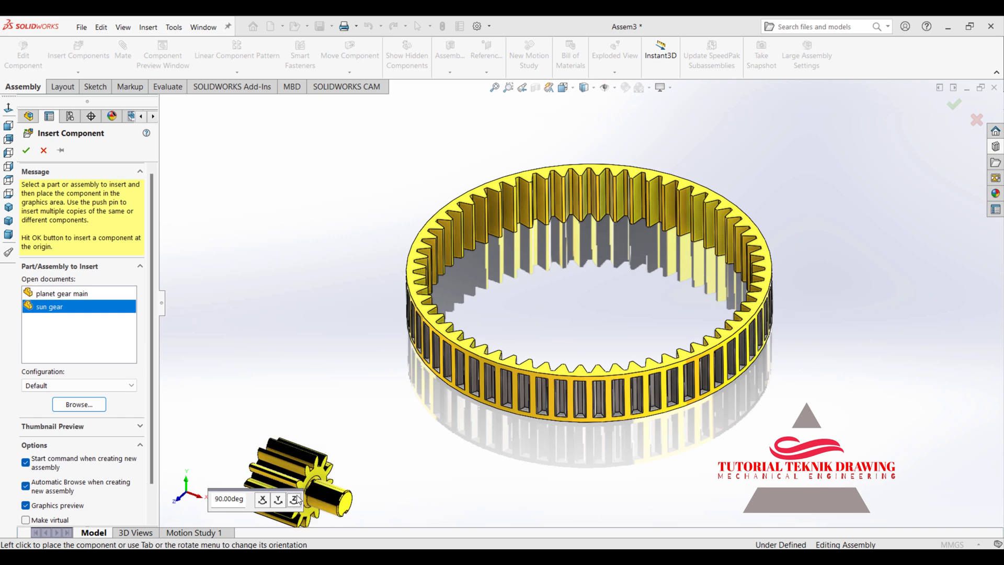
left_click(313, 306)
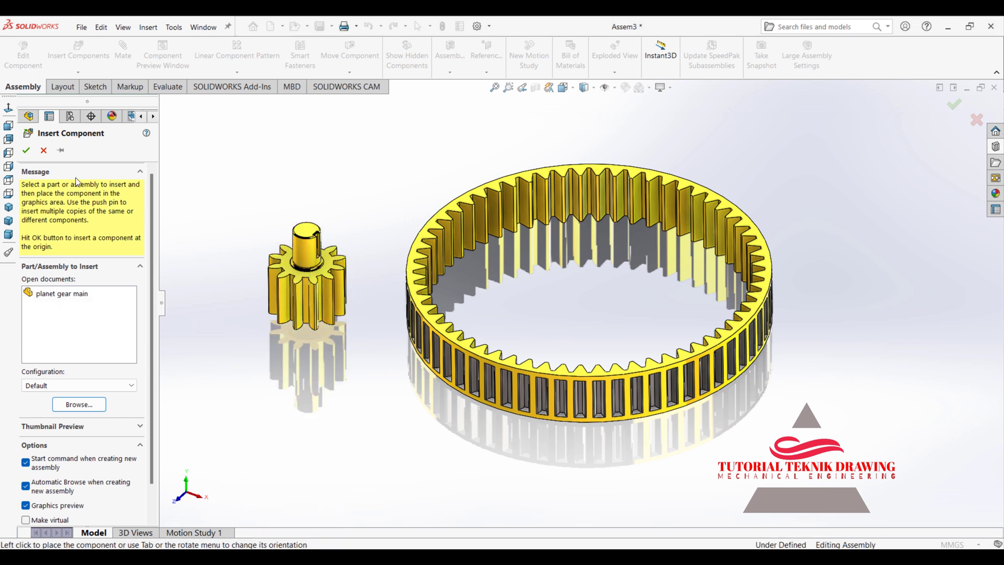
left_click(615, 88)
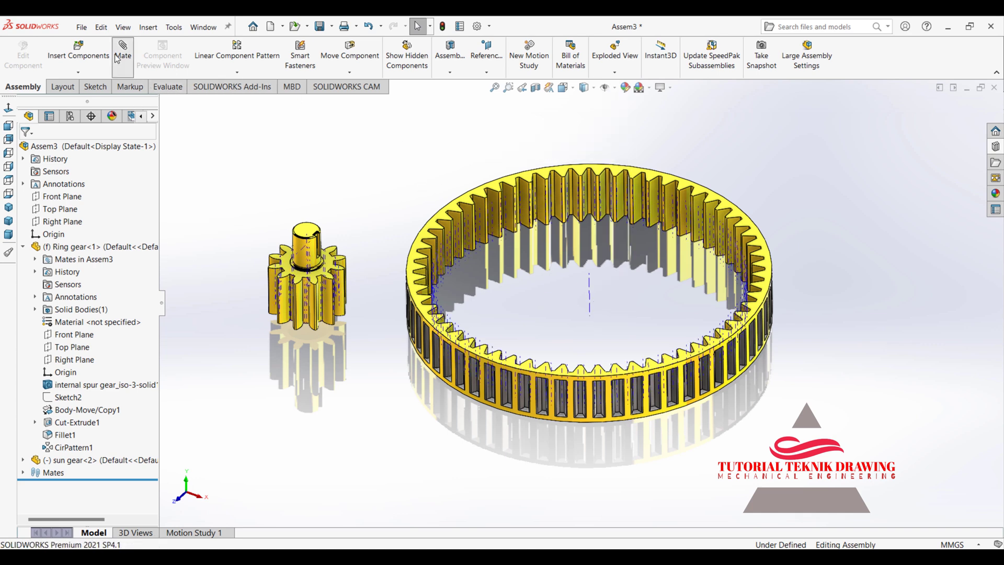
- Make the sun gear's shaft face concentric with the Ring gear's axis
left_click(301, 260)
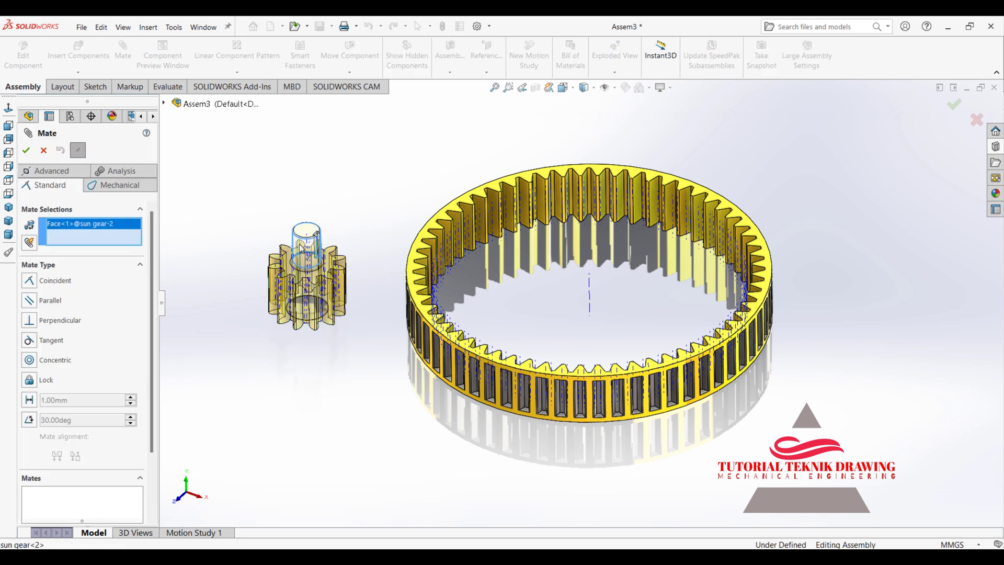
left_click(589, 293)
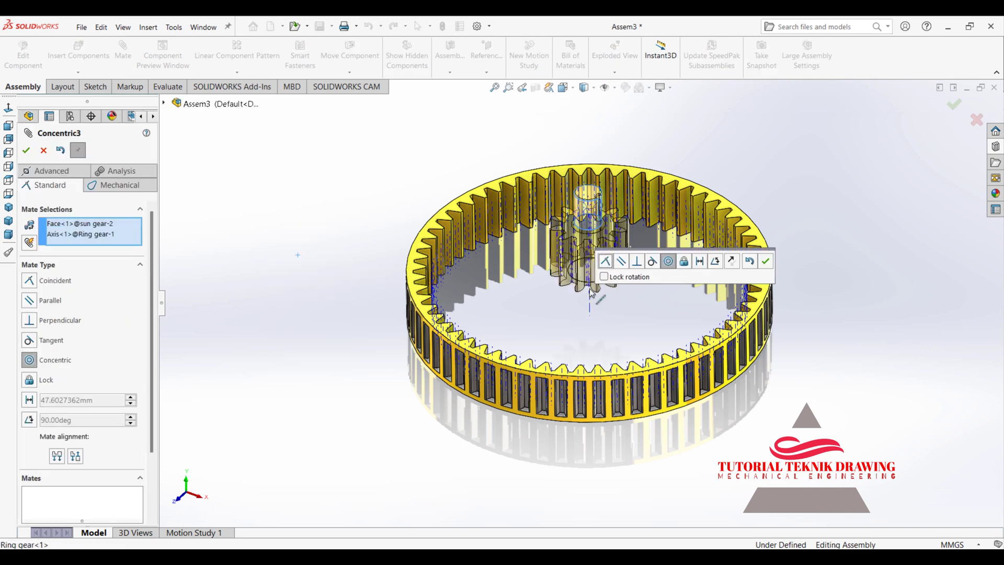
left_click(765, 262)
- Make a sun gear face coincident with a ring gear face
scroll(592, 243, "down", 2)
scroll(592, 244, "down", 2)
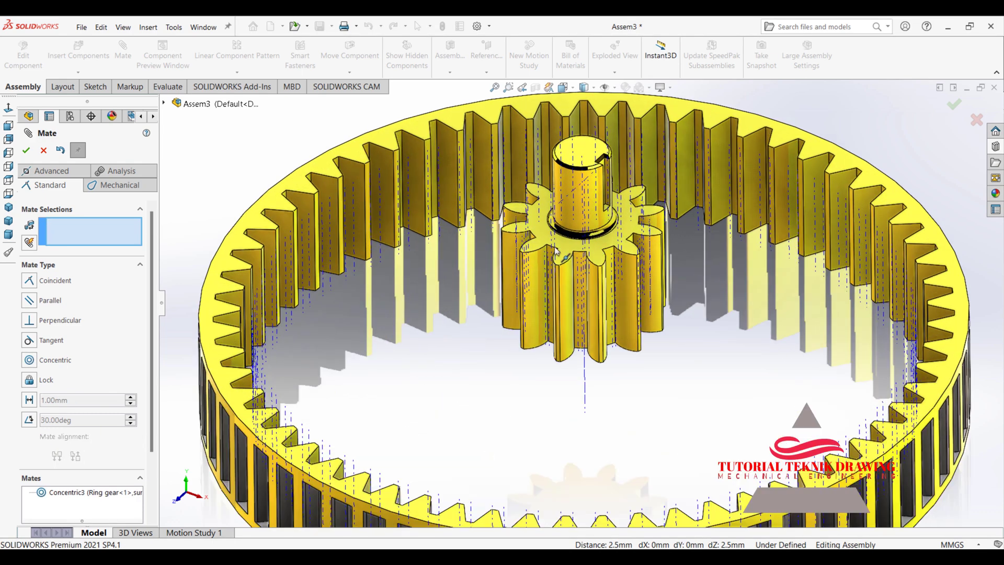
left_click(541, 238)
scroll(541, 224, "up", 1)
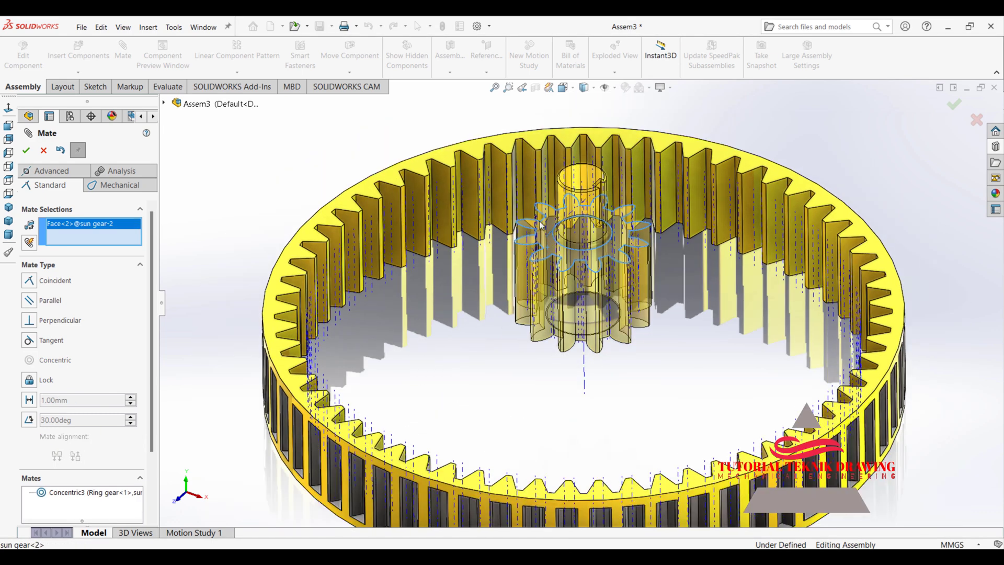
left_click(287, 272)
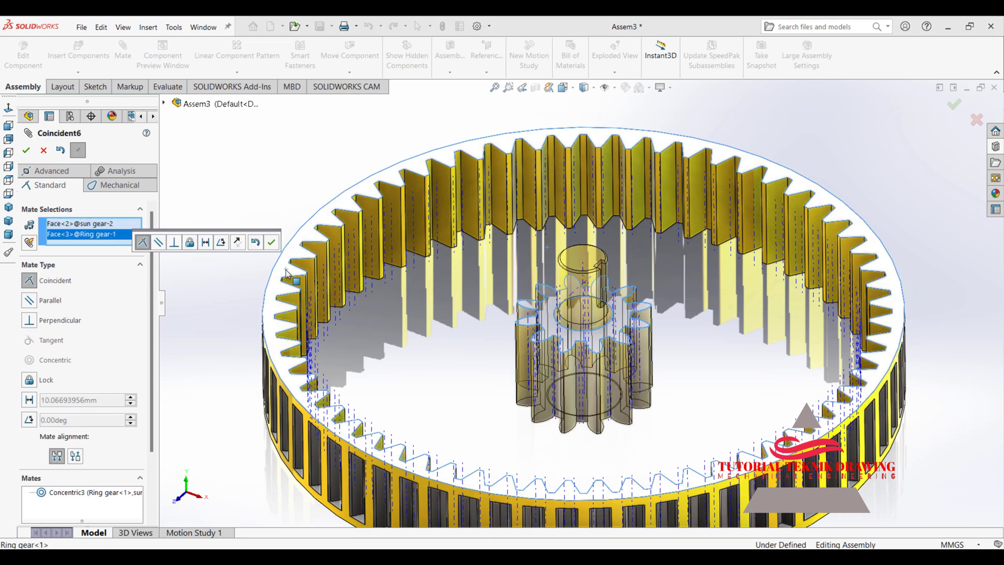
left_click(273, 246)
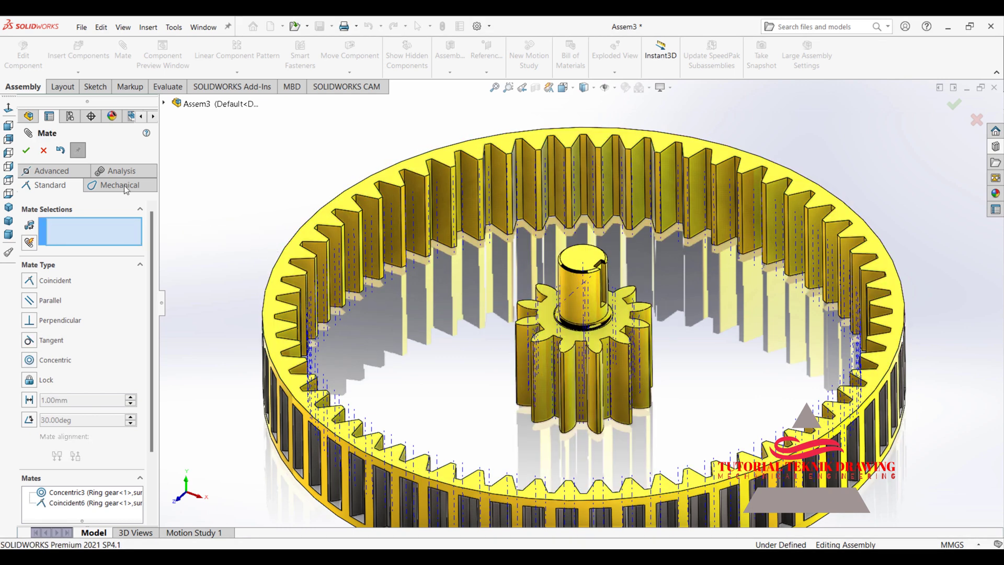
left_click(26, 150)
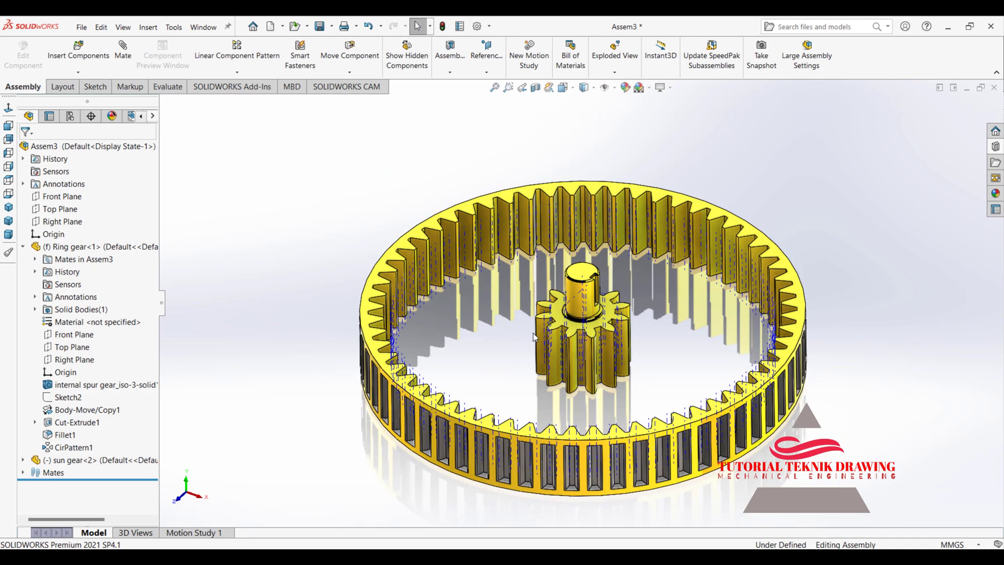
- Drag the sun gear around its axis to confirm it spins inside the ring gear
left_click_drag(542, 344, 556, 253)
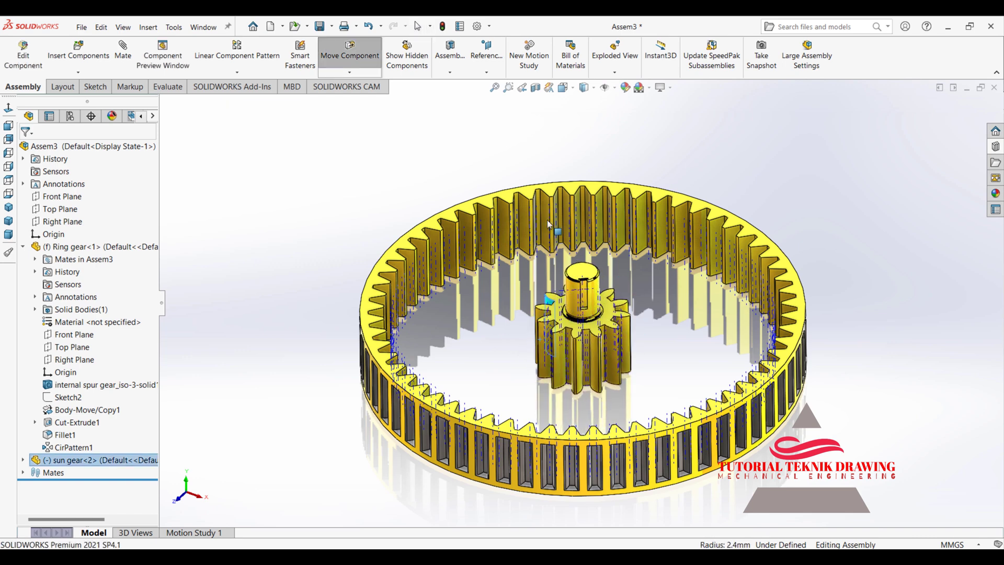
left_click_drag(557, 253, 507, 332)
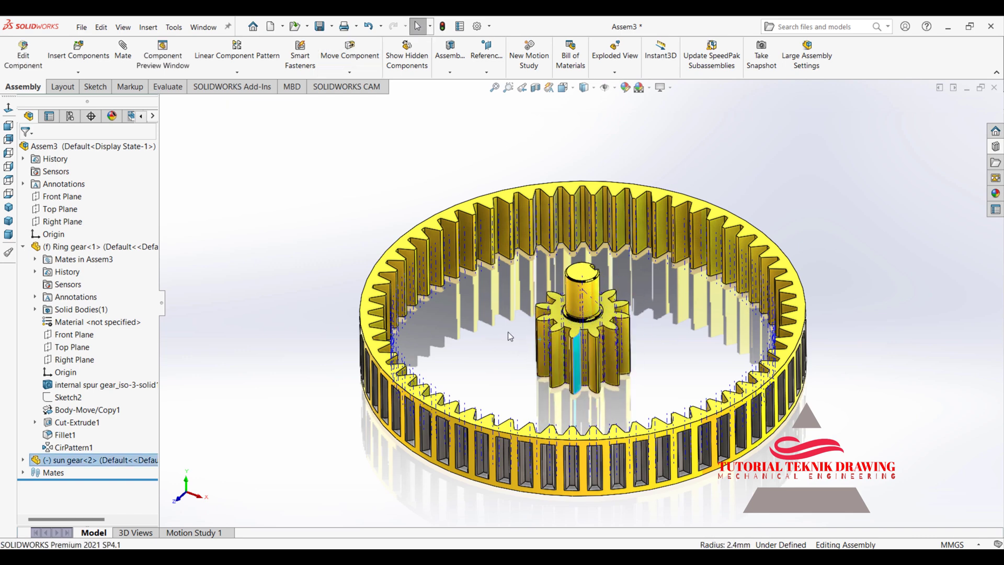
scroll(424, 262, "up", 1)
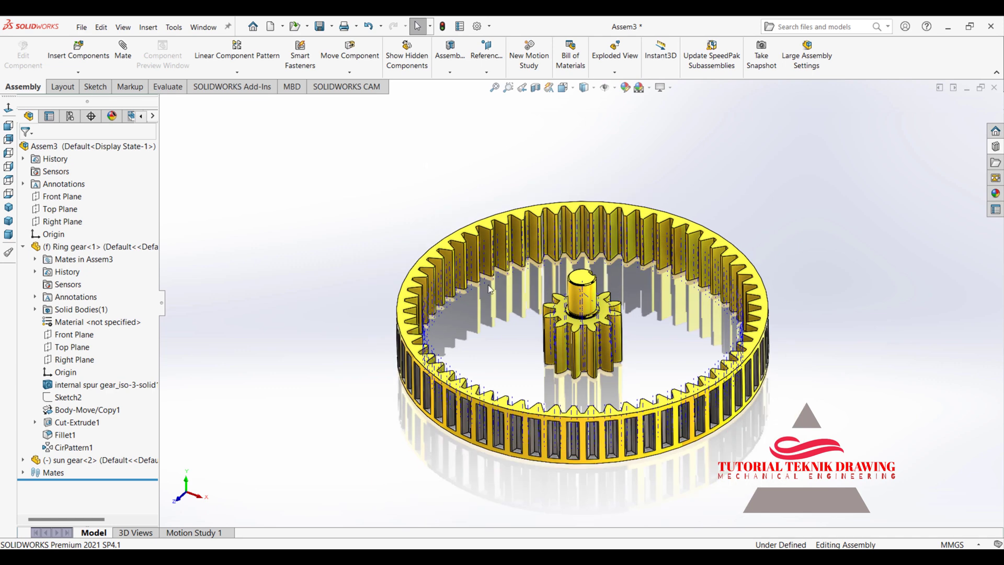
left_click(425, 263)
right_click(425, 262)
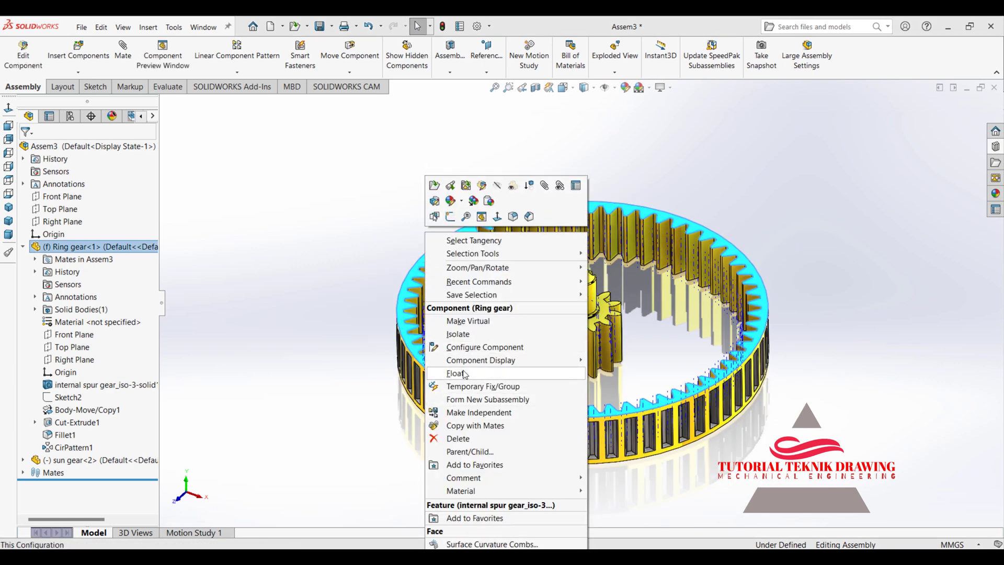
key("Escape")
key("Escape")
scroll(522, 309, "down", 1)
scroll(555, 346, "down", 1)
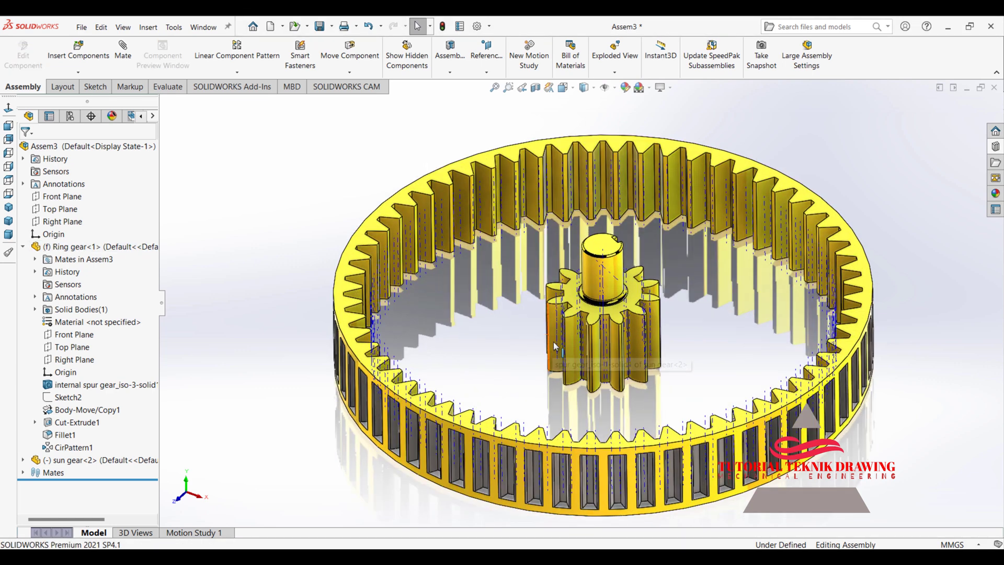
left_click_drag(554, 341, 466, 267)
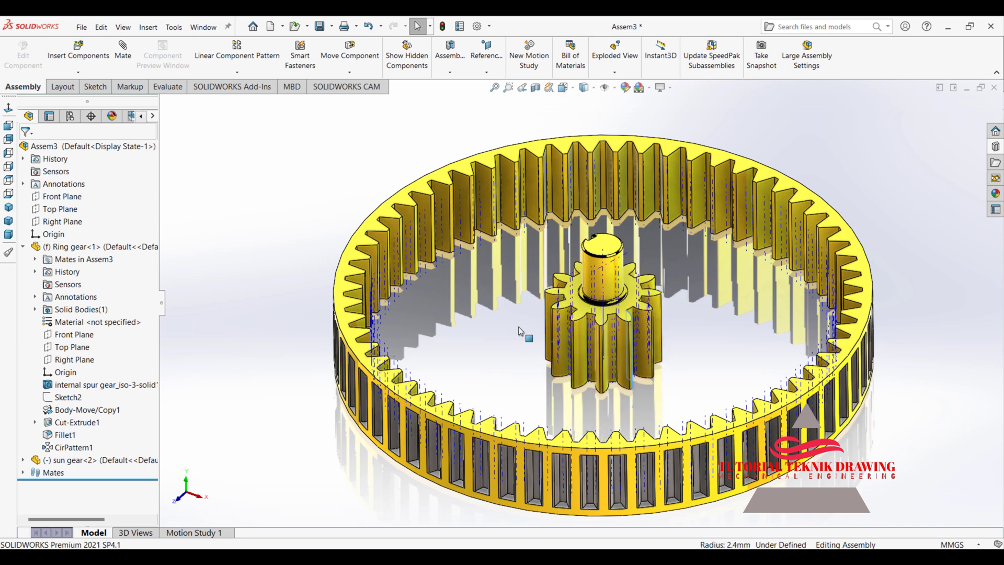
scroll(486, 304, "up", 2)
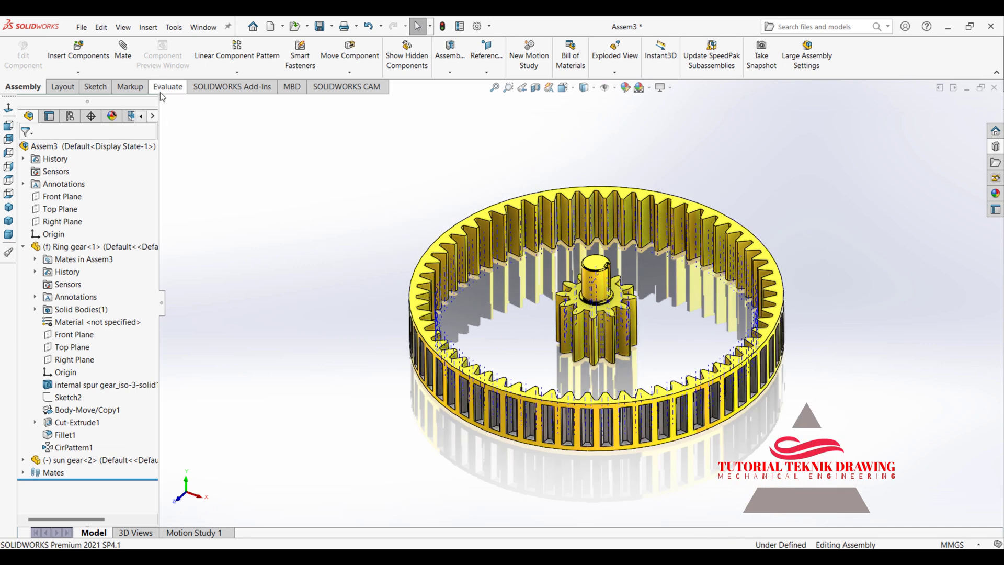
left_click(78, 72)
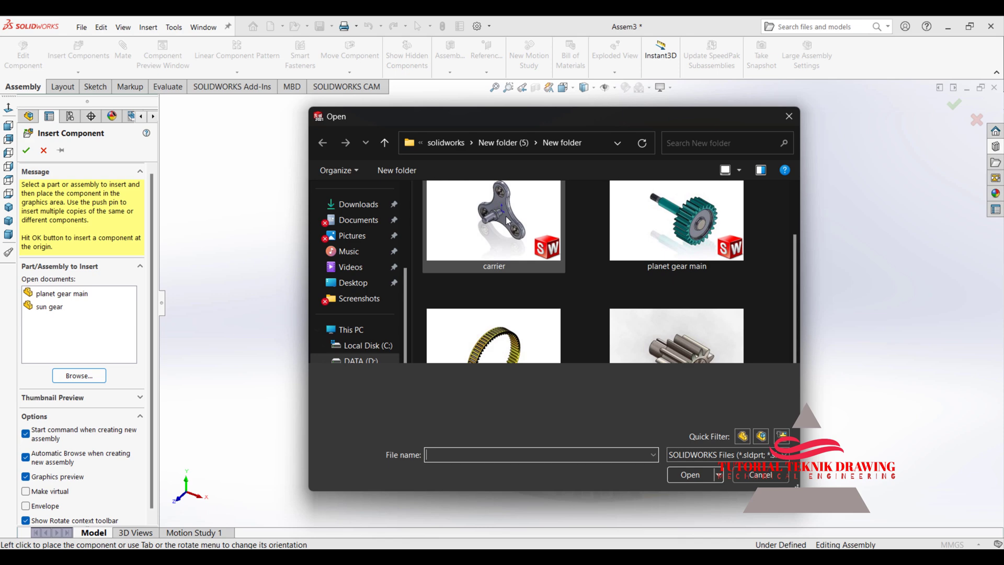
- Insert the carrier with its shaft pointing down, placed beside the ring gear
left_click(506, 215)
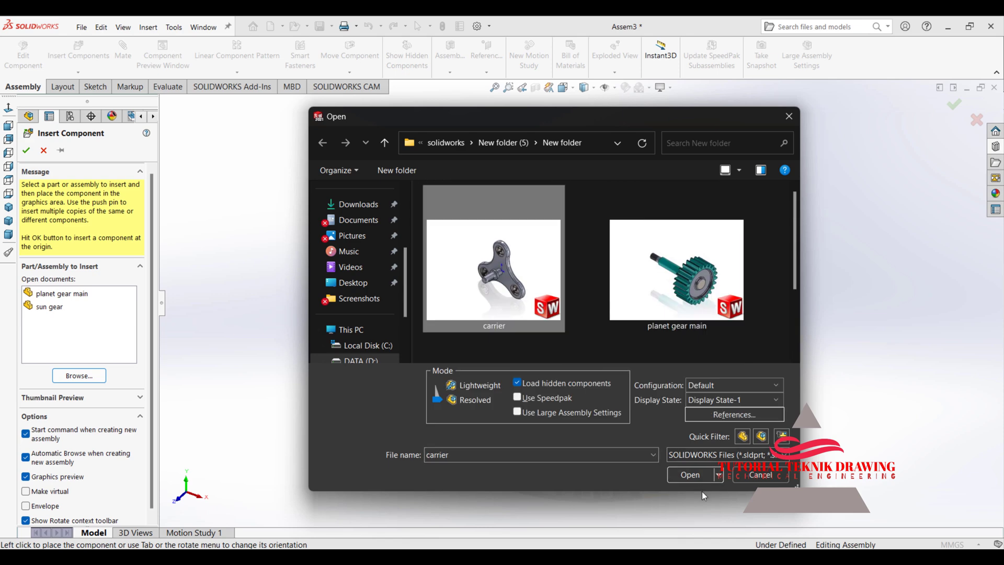
left_click(814, 475)
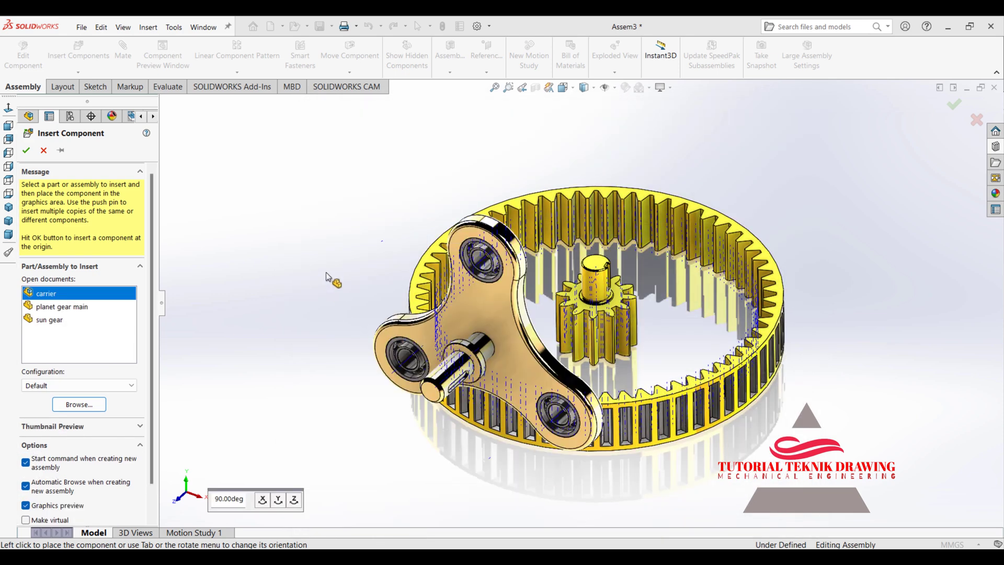
left_click(278, 499)
left_click(265, 498)
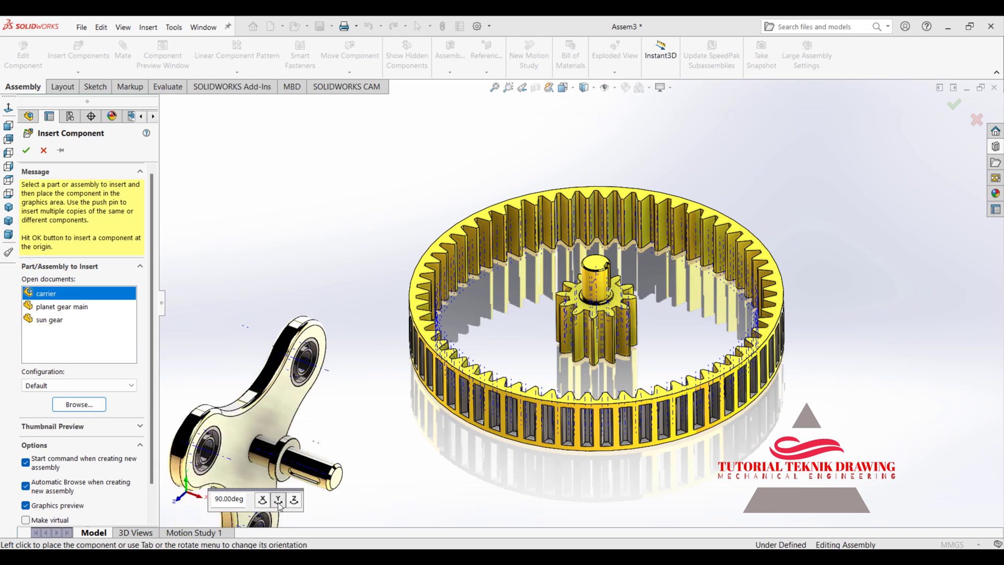
left_click(279, 501)
left_click(295, 500)
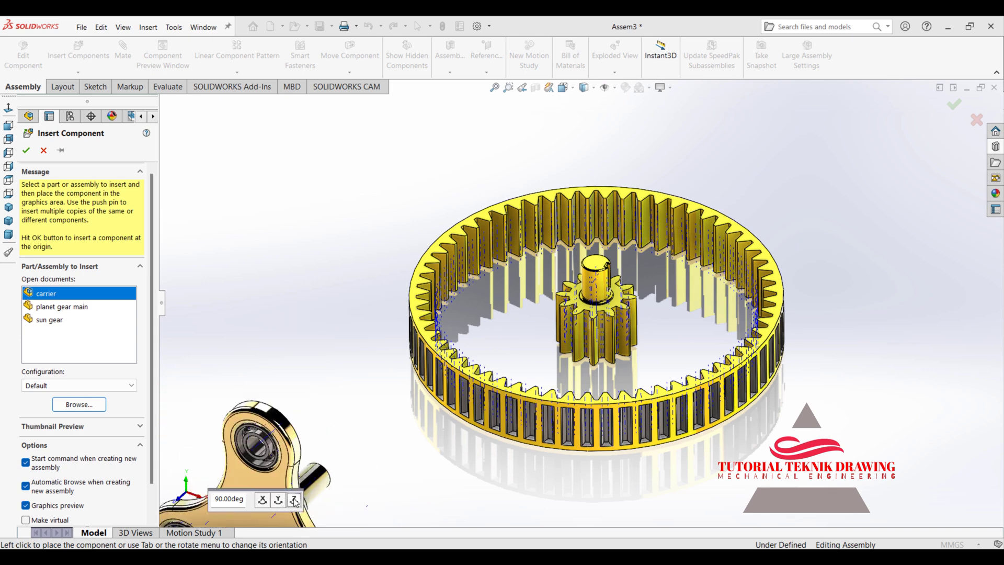
left_click(294, 501)
left_click(278, 500)
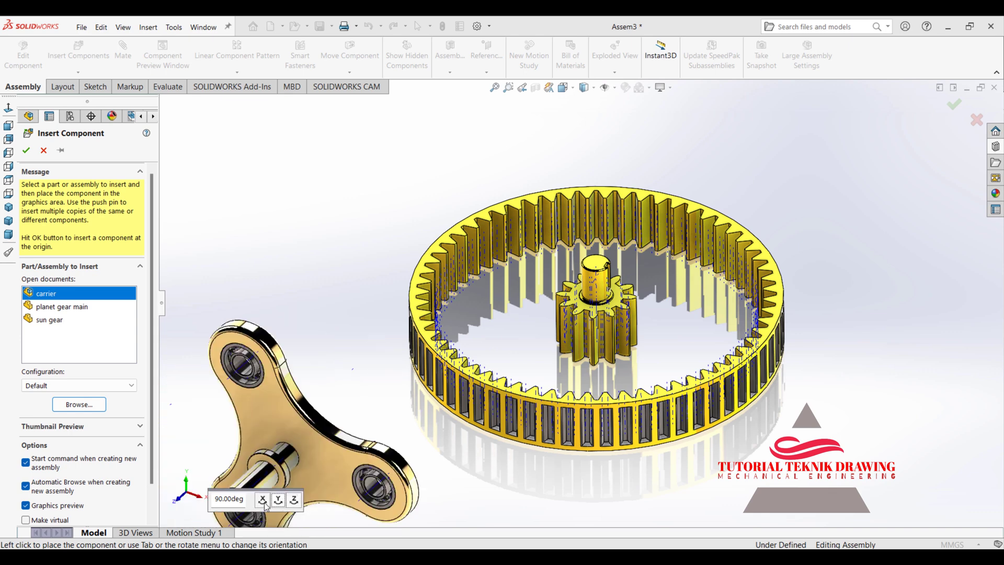
left_click(263, 501)
left_click(397, 169)
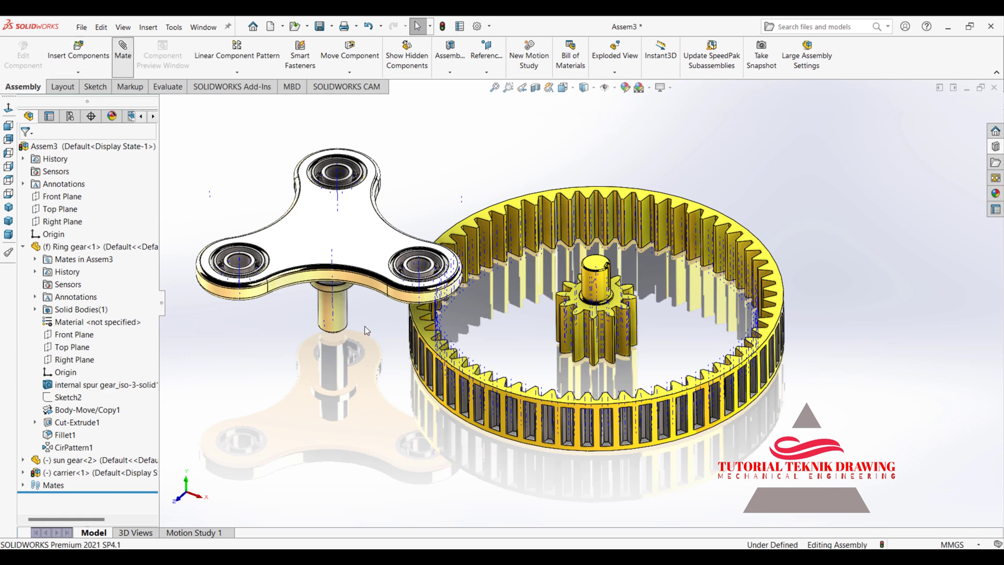
- Mate the carrier shaft face concentric with the ring gear axis
key("m")
left_click(342, 309)
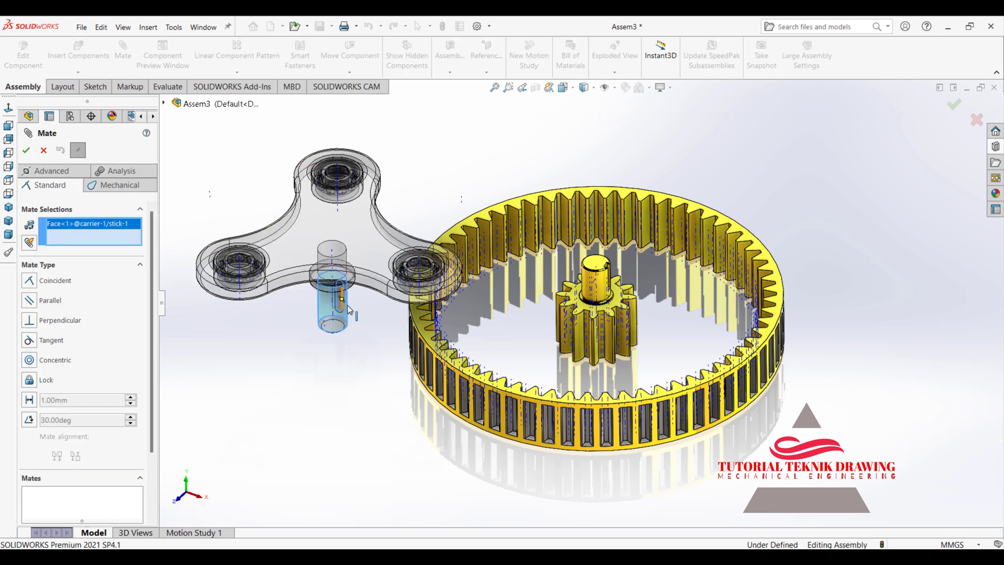
scroll(629, 322, "down", 2)
scroll(629, 323, "down", 2)
scroll(553, 241, "down", 2)
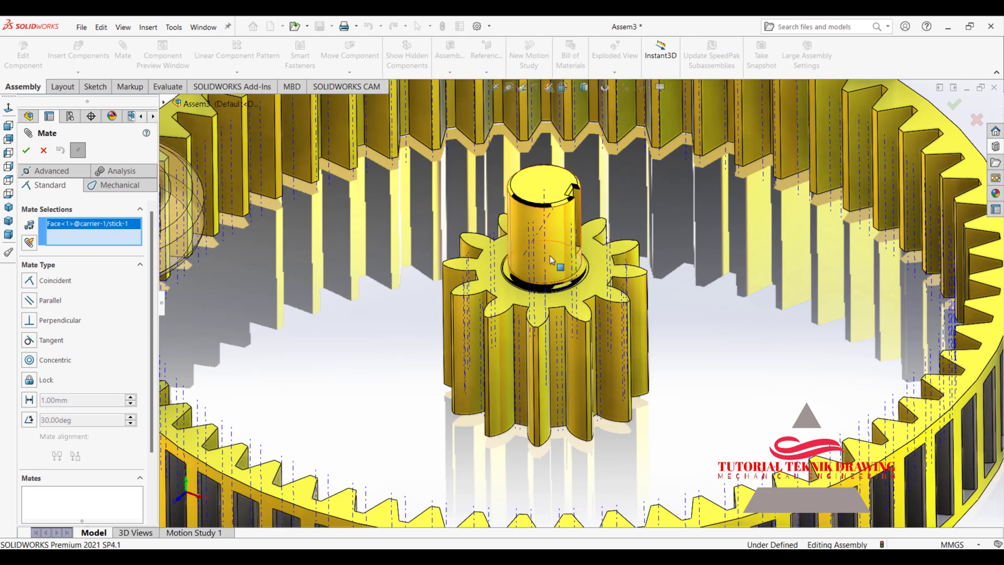
scroll(549, 258, "up", 3)
scroll(556, 348, "up", 2)
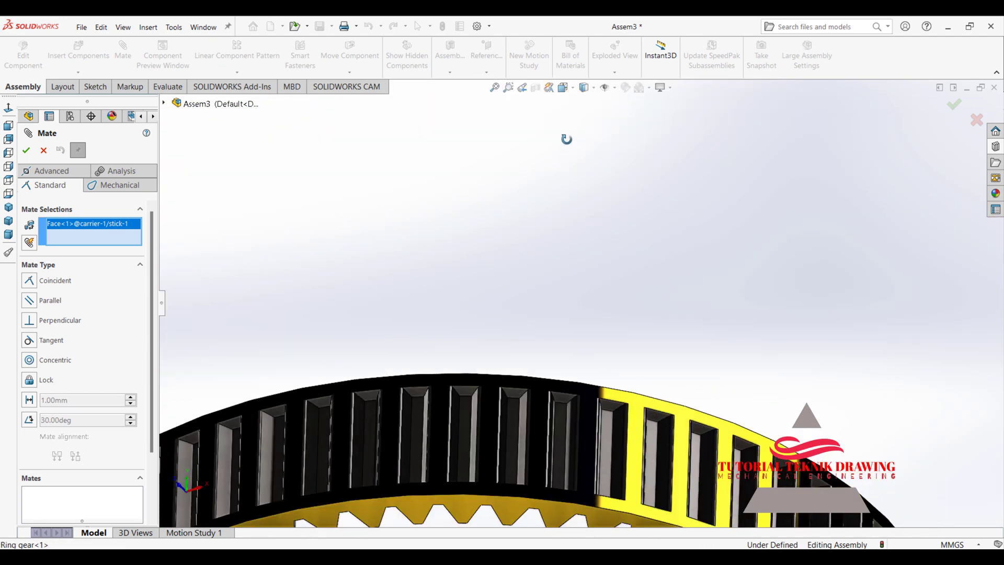
scroll(557, 355, "up", 1)
scroll(557, 366, "up", 1)
scroll(558, 381, "down", 1)
scroll(557, 376, "down", 1)
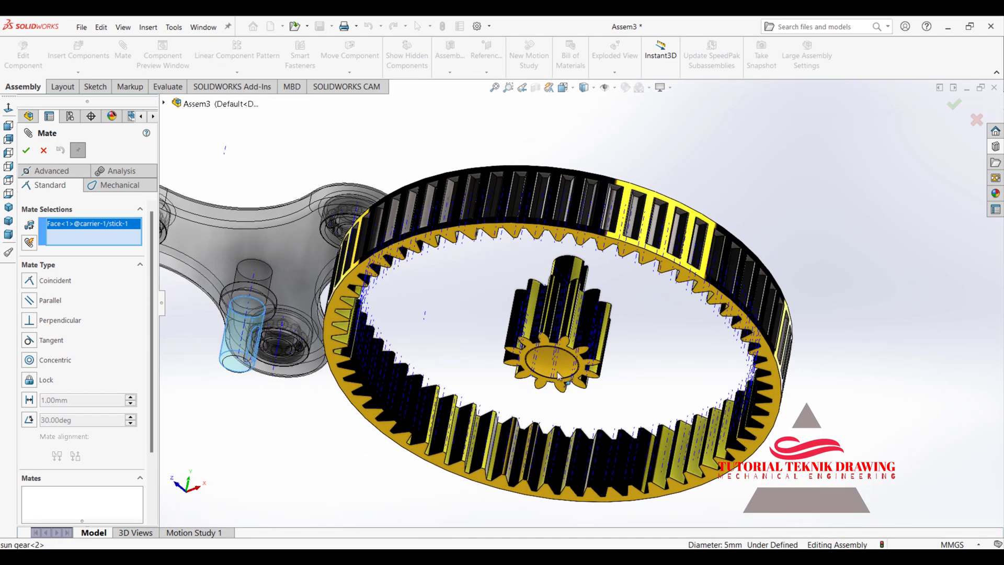
scroll(554, 371, "down", 2)
scroll(549, 366, "up", 1)
scroll(531, 354, "down", 1)
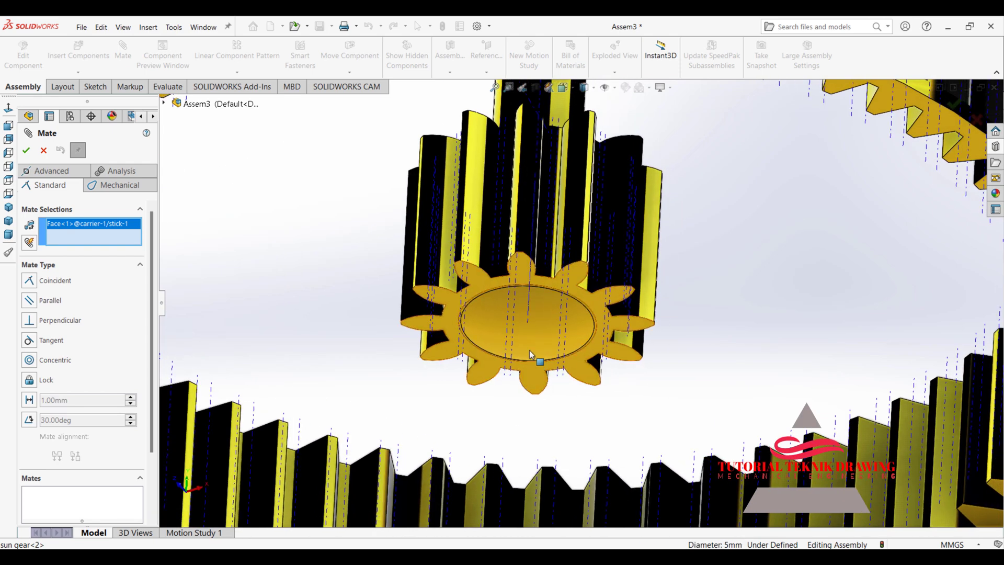
left_click(528, 317)
scroll(528, 317, "up", 2)
scroll(567, 267, "up", 2)
mouse_move(567, 266)
middle_mouse_down()
mouse_move(562, 356)
mouse_move(651, 356)
middle_mouse_up()
left_click(702, 336)
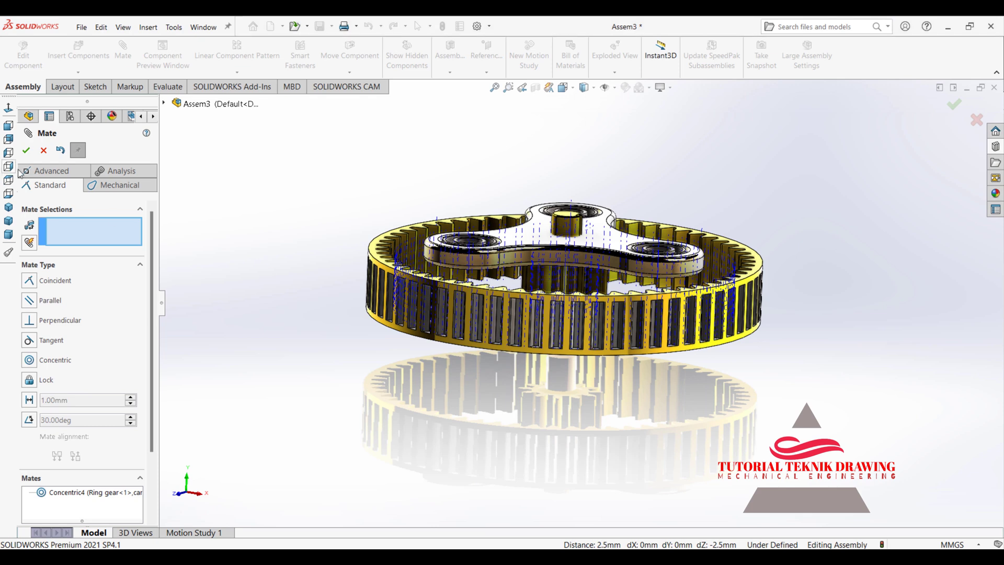
left_click(26, 150)
- Slide the carrier down below the ring gear with Move Component
middle_click_drag(549, 235, 522, 314)
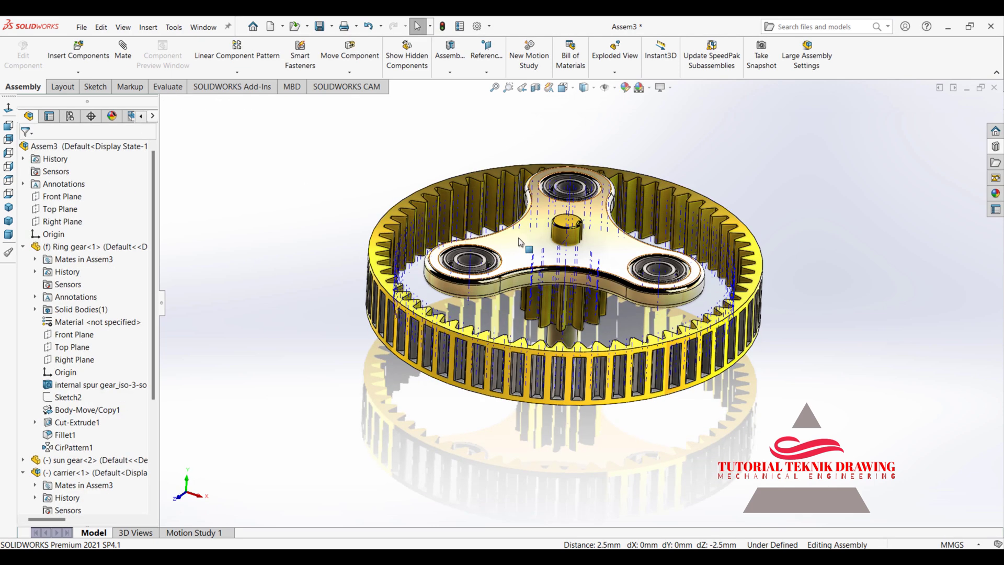
left_click(505, 293)
mouse_move(505, 293)
left_mouse_down()
mouse_move(567, 478)
mouse_move(520, 362)
left_mouse_up()
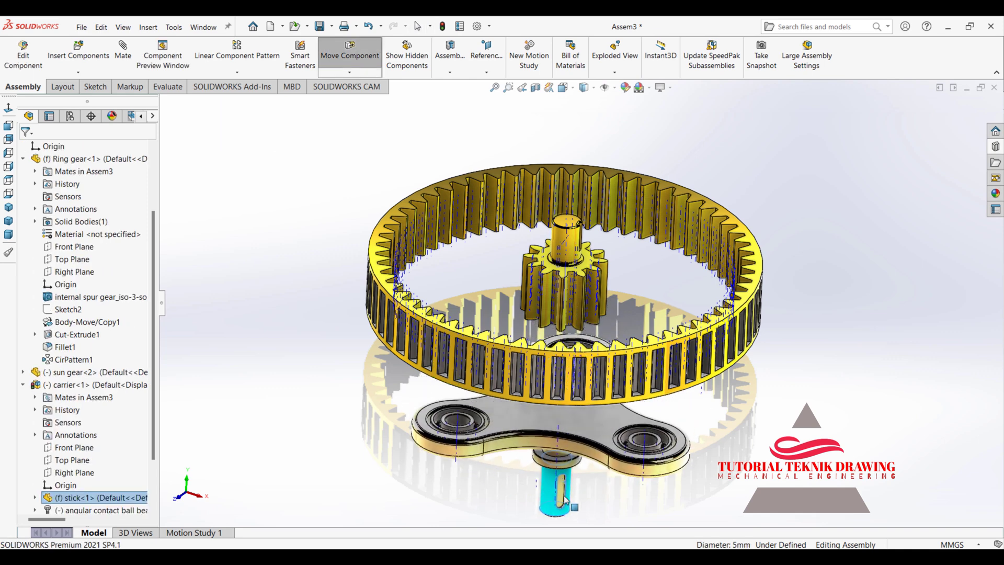
left_click(417, 26)
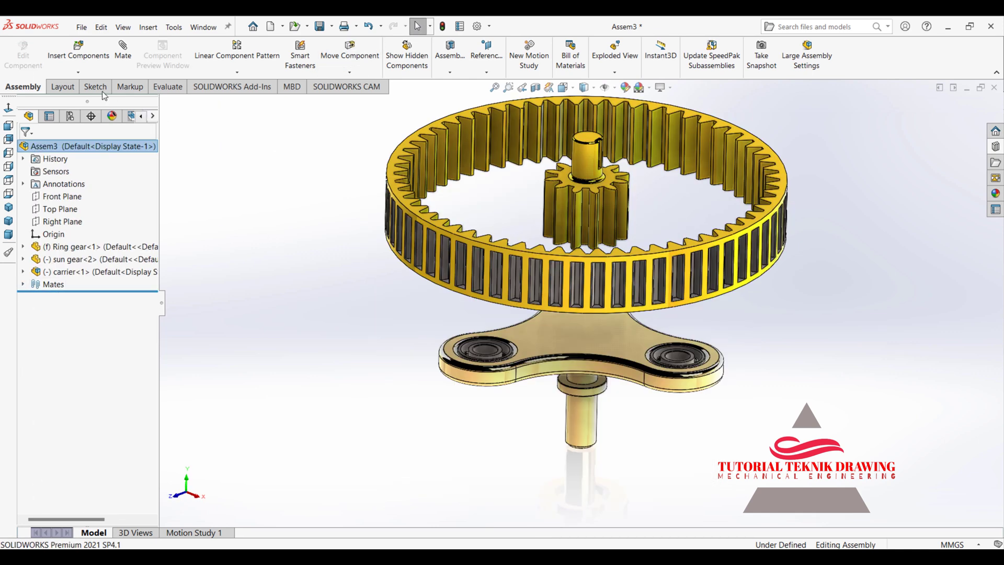
left_click(81, 76)
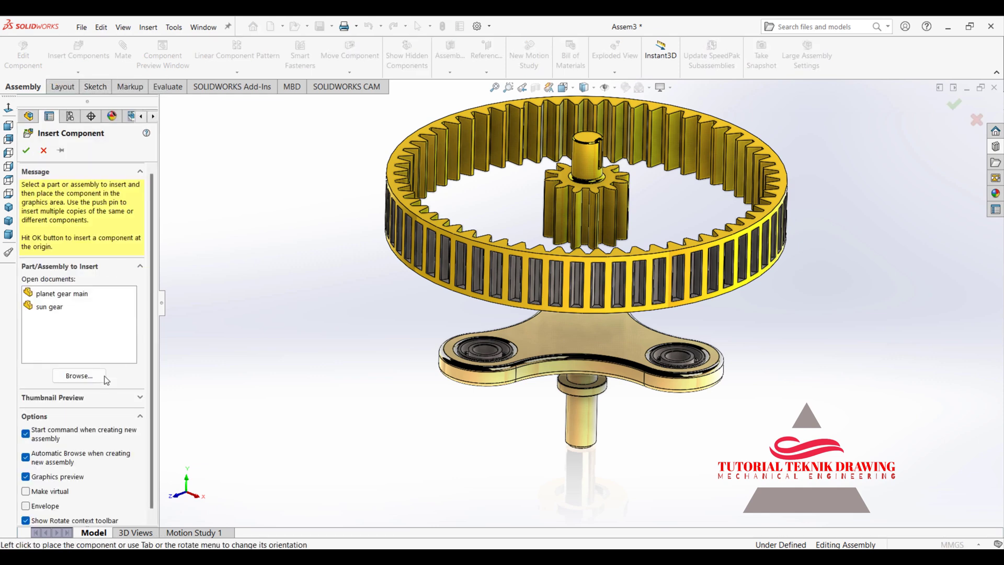
- Insert the 'planet gear main' part and place it beside the carrier
left_click(92, 380)
left_click(724, 242)
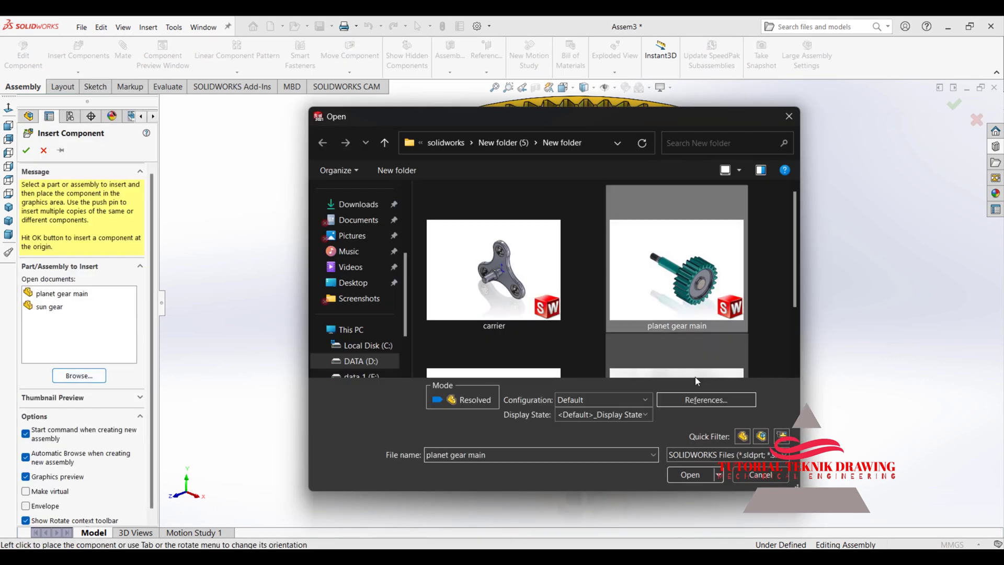
left_click(693, 472)
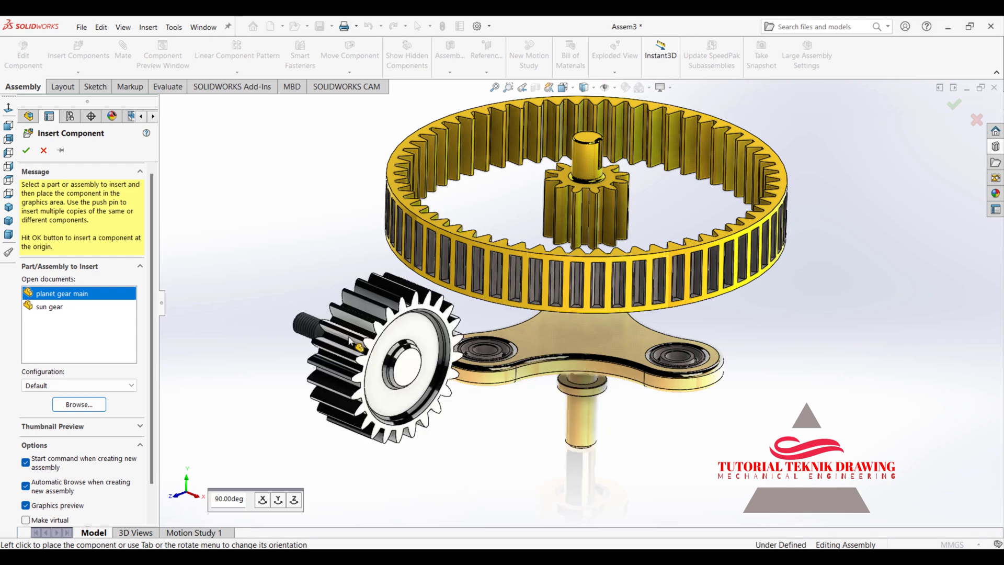
left_click(248, 154)
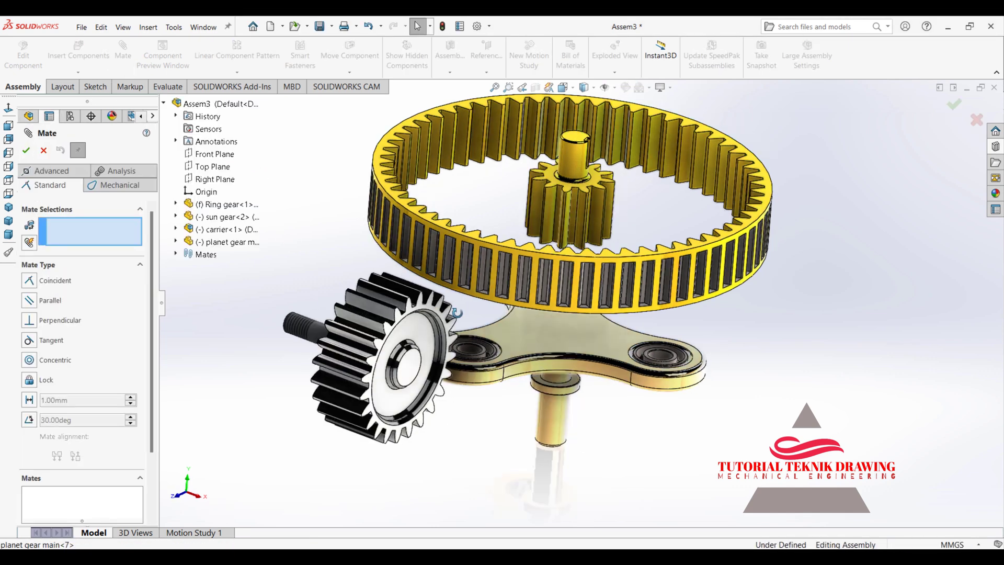
- Make the planet gear shaft concentric with the carrier bearing bore
middle_click_drag(425, 324, 468, 366)
scroll(362, 334, "down", 3)
scroll(306, 296, "down", 3)
left_click(306, 296)
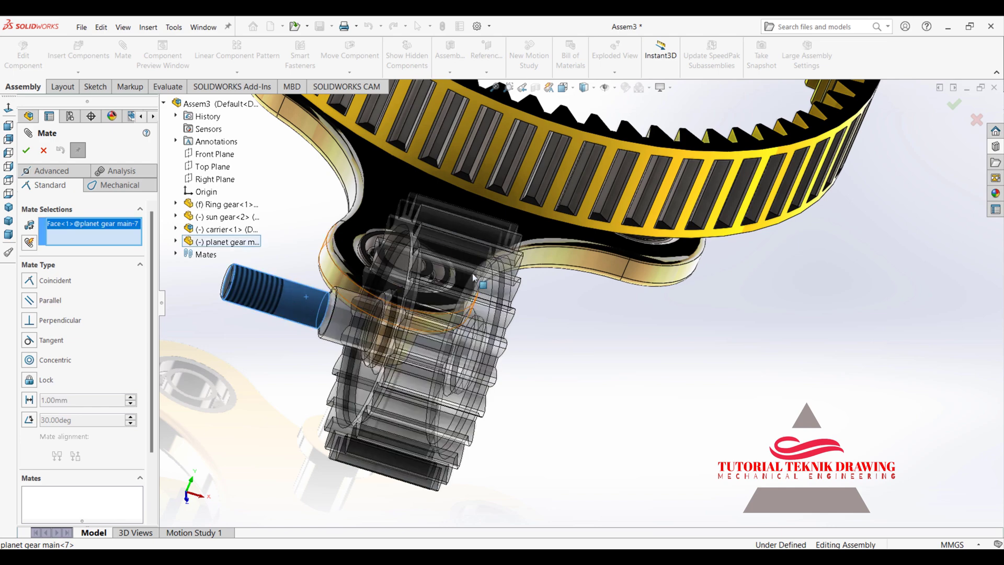
middle_click_drag(472, 273, 407, 258)
left_click(407, 259)
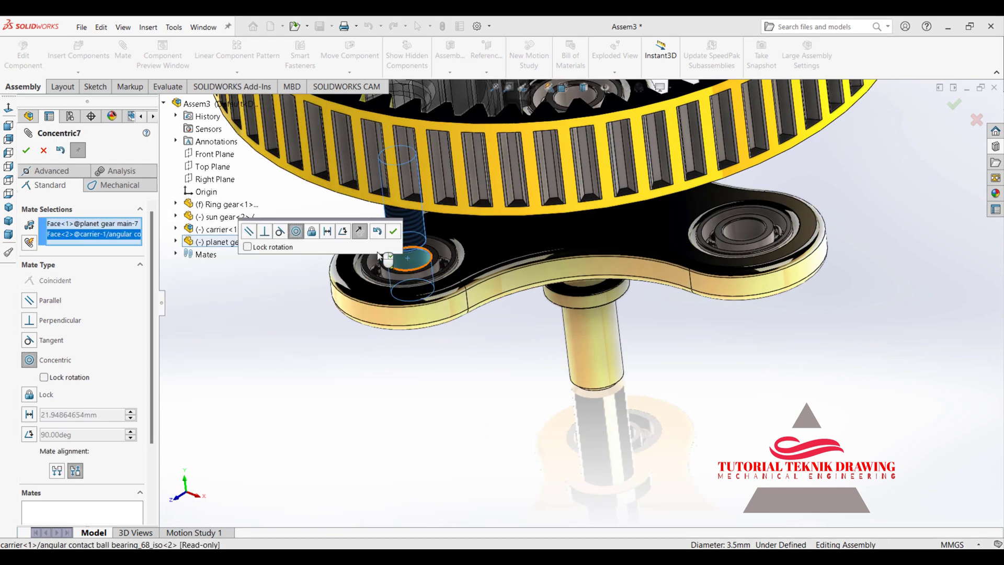
left_click(393, 231)
- Make the planet gear's shaft shoulder face coincident with the carrier bearing face
middle_click_drag(366, 272, 322, 323)
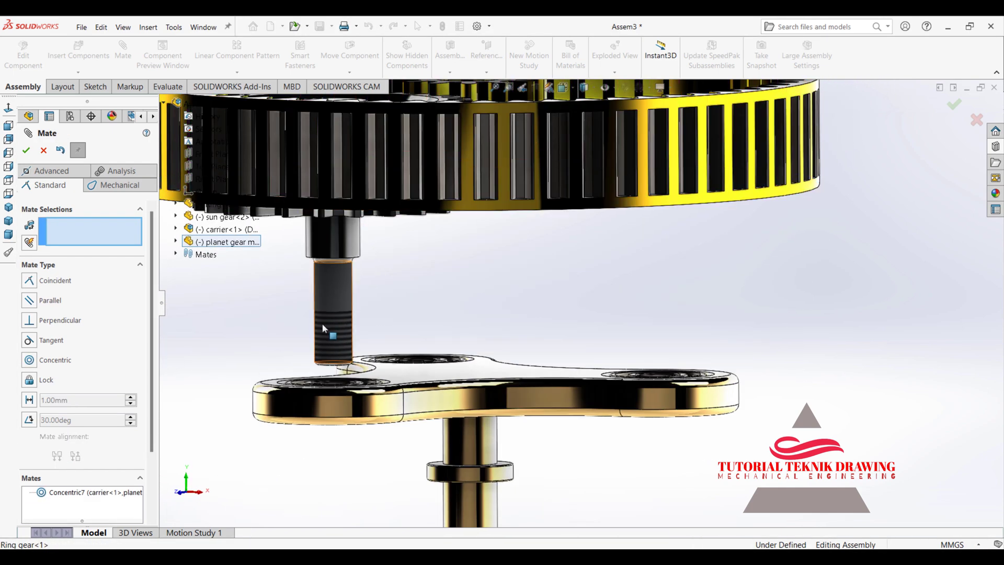
scroll(331, 273, "down", 3)
scroll(407, 201, "down", 3)
scroll(407, 217, "down", 3)
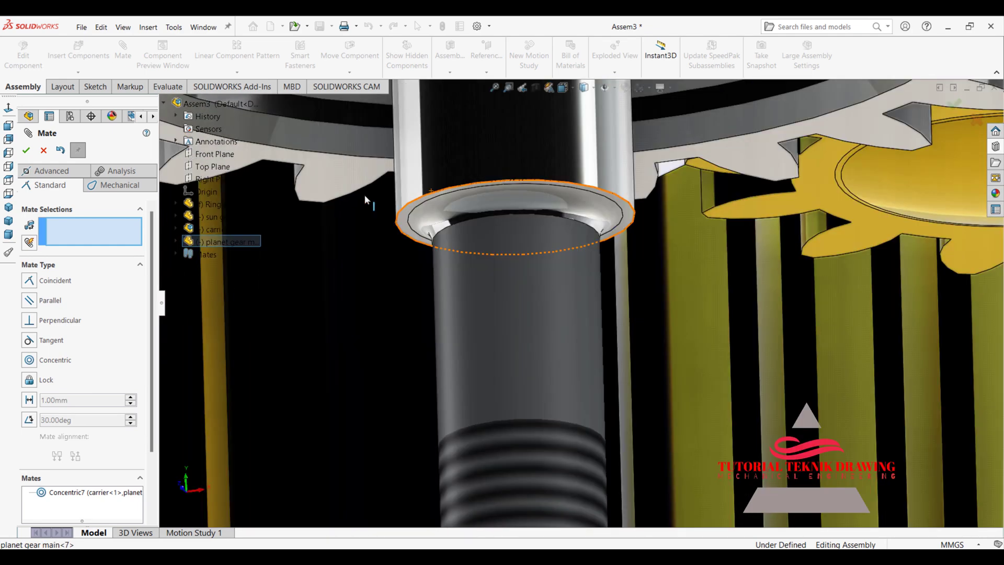
left_click(409, 220)
scroll(525, 303, "up", 5)
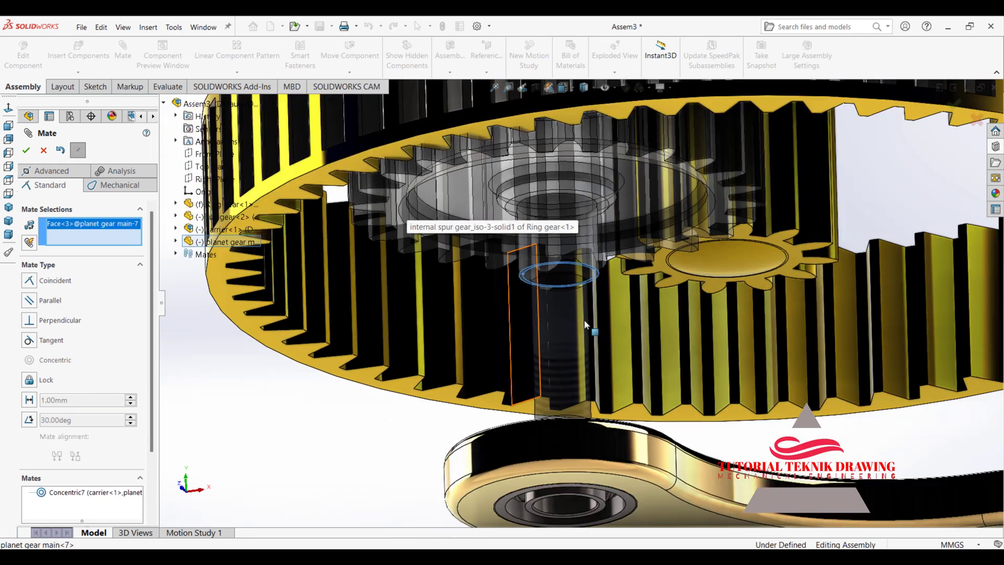
scroll(525, 304, "up", 5)
scroll(525, 303, "up", 3)
scroll(538, 471, "down", 5)
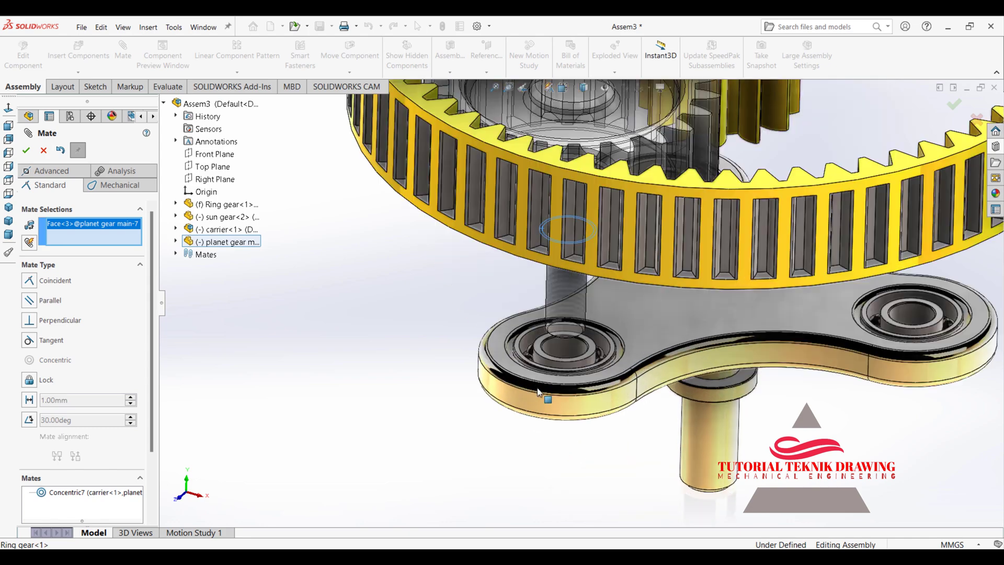
scroll(548, 357, "down", 3)
left_click(545, 295)
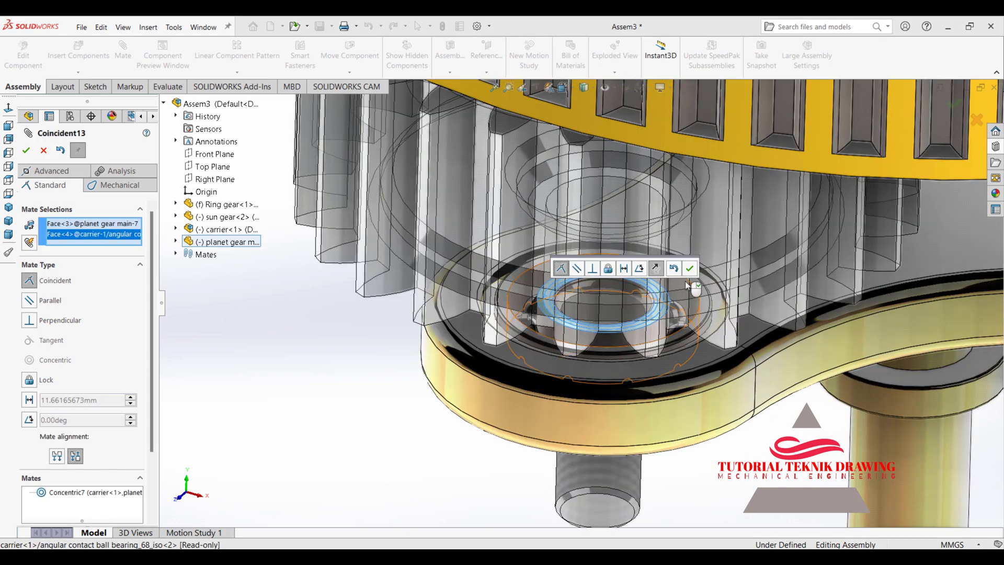
left_click(689, 269)
- Make the planet gear's top face coincident with the ring gear face
scroll(468, 215, "up", 4)
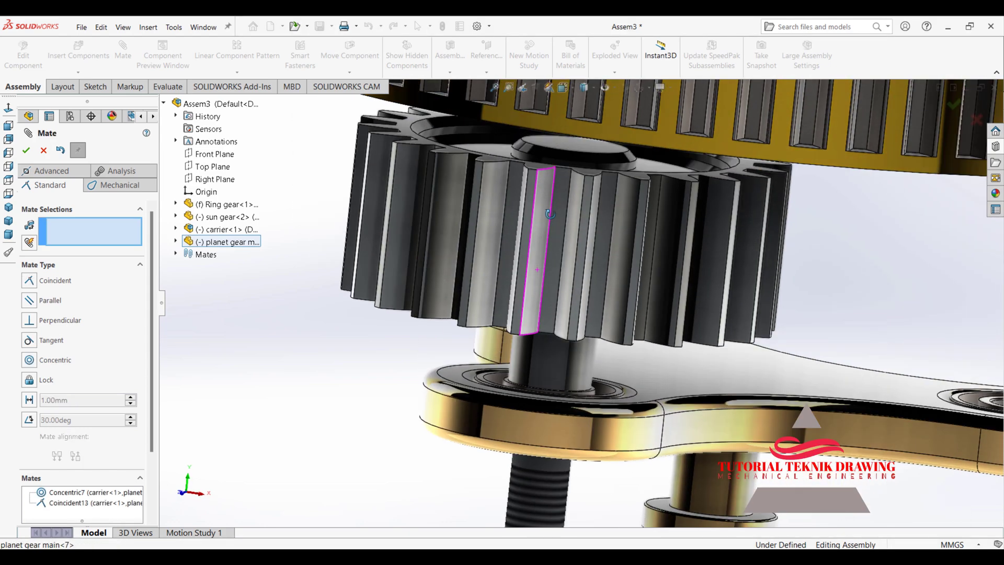
scroll(551, 244, "down", 2)
left_click(454, 151)
scroll(447, 206, "up", 4)
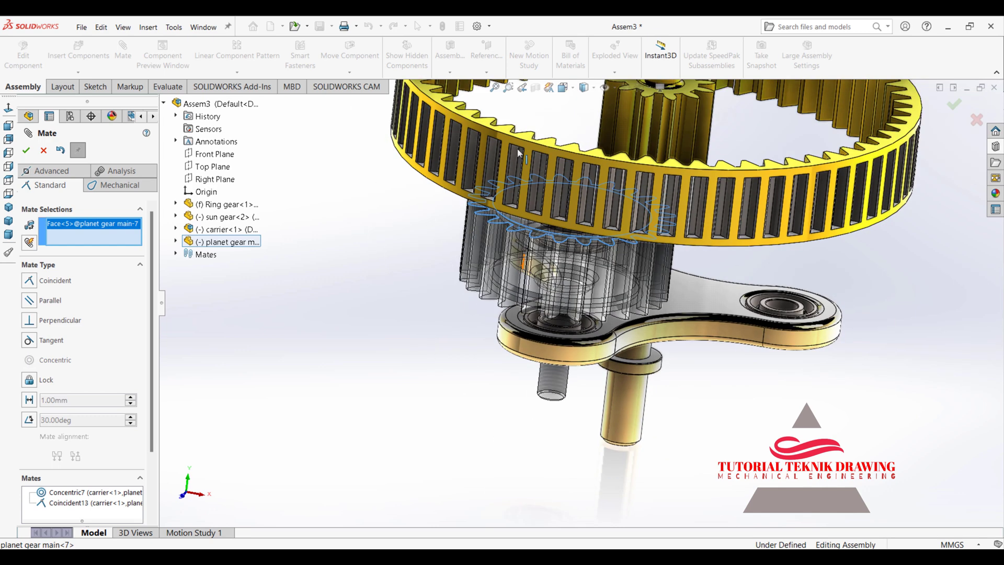
scroll(536, 182, "up", 2)
scroll(536, 182, "down", 2)
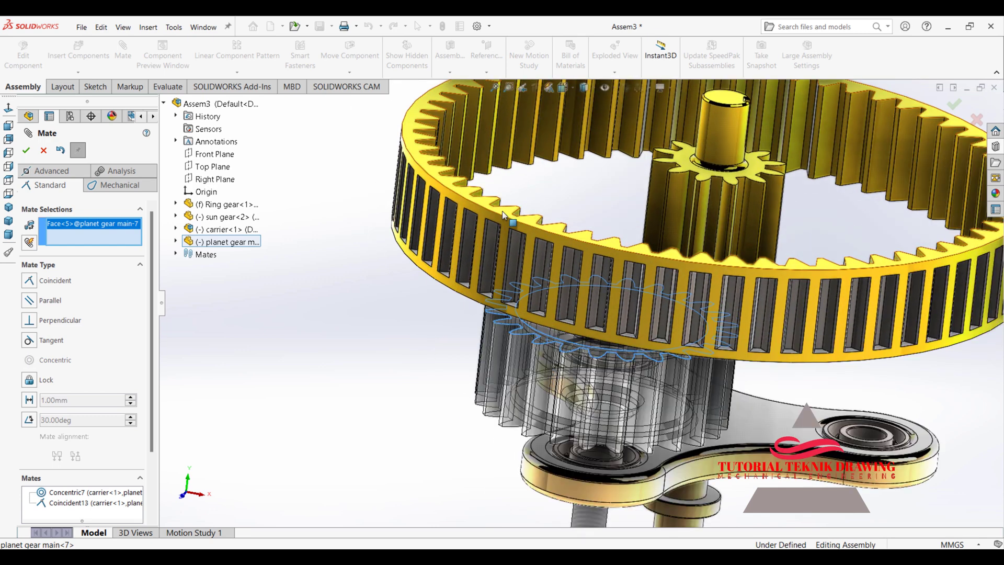
left_click(503, 213)
left_click(484, 196)
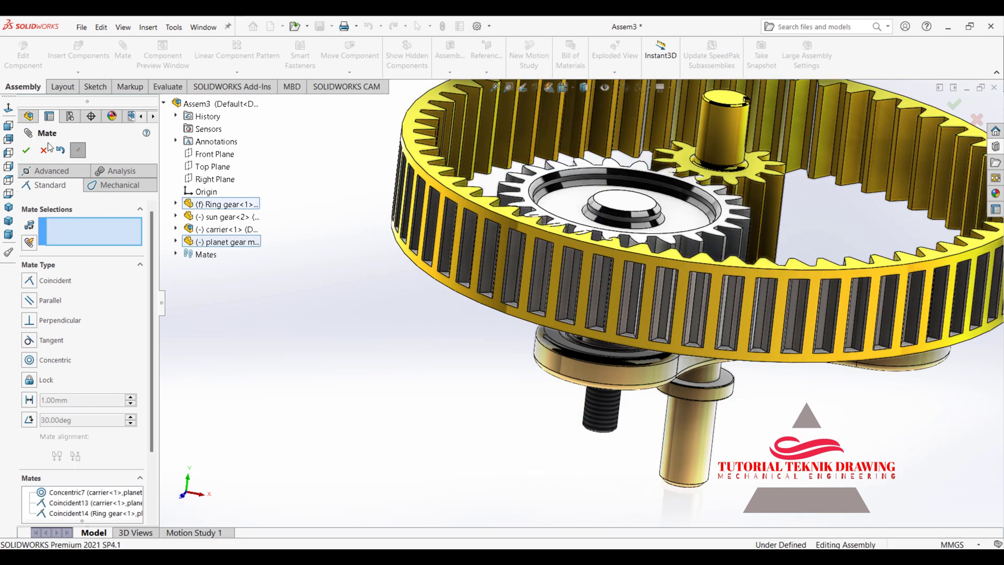
- Close the Mate panel and rotate the planet gear around its mated axis
left_click(25, 150)
scroll(670, 326, "up", 3)
middle_click_drag(669, 326, 541, 366)
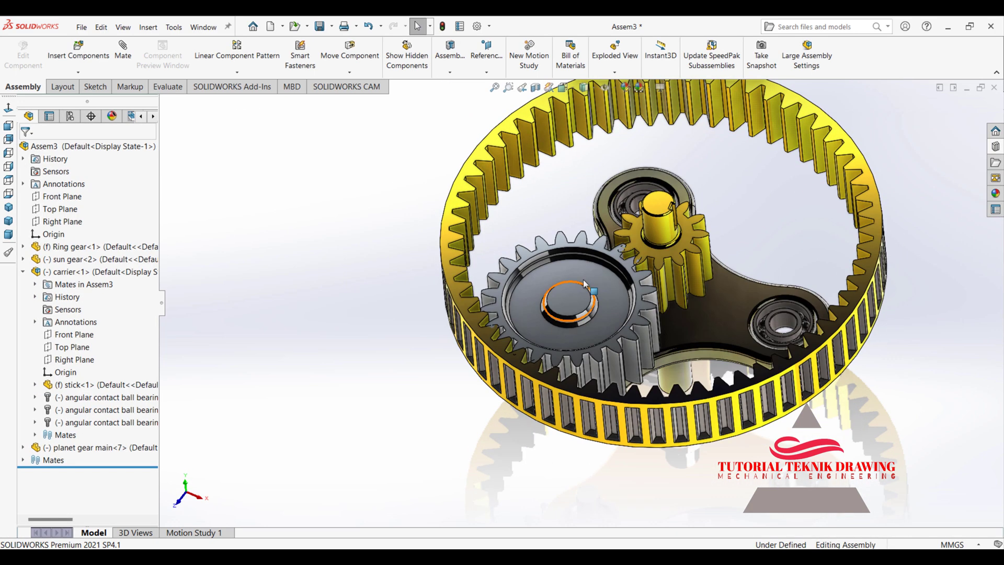
scroll(541, 366, "down", 3)
scroll(543, 370, "down", 2)
left_click(485, 368)
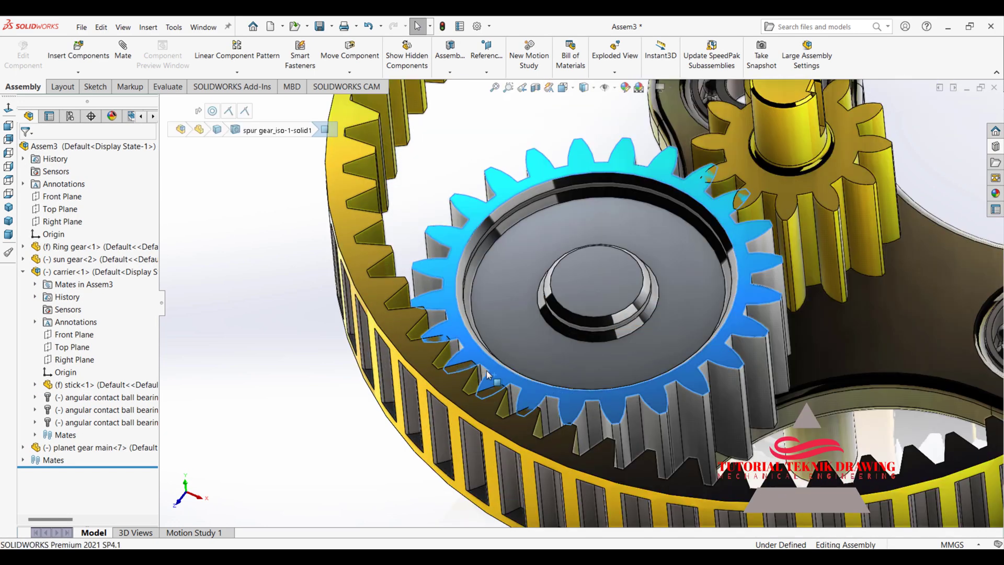
left_click_drag(485, 369, 484, 362)
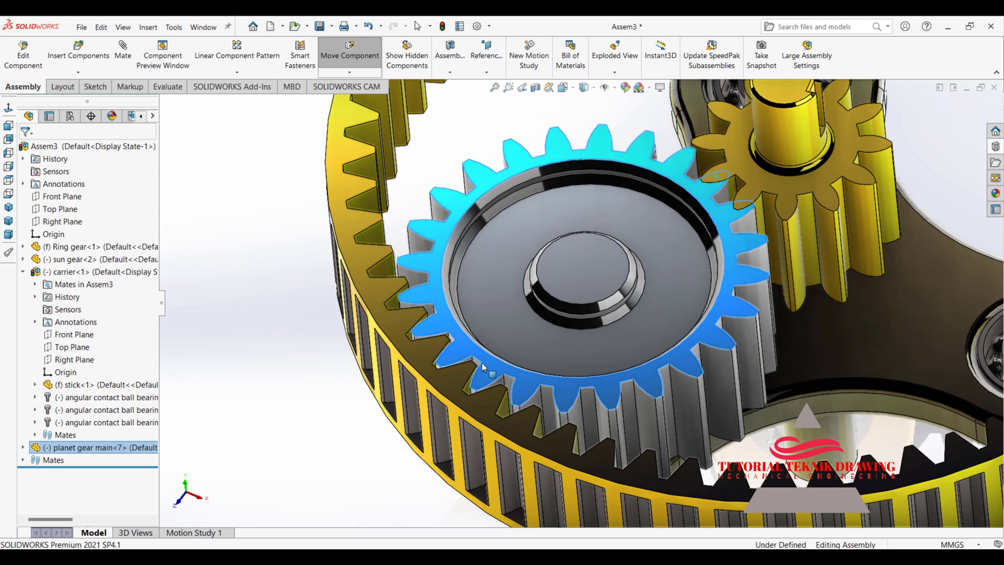
key("Escape")
- Switch the scene background to Plain White
mouse_move(434, 278)
middle_mouse_down()
mouse_move(509, 272)
mouse_move(470, 419)
middle_mouse_up()
scroll(697, 146, "down", 2)
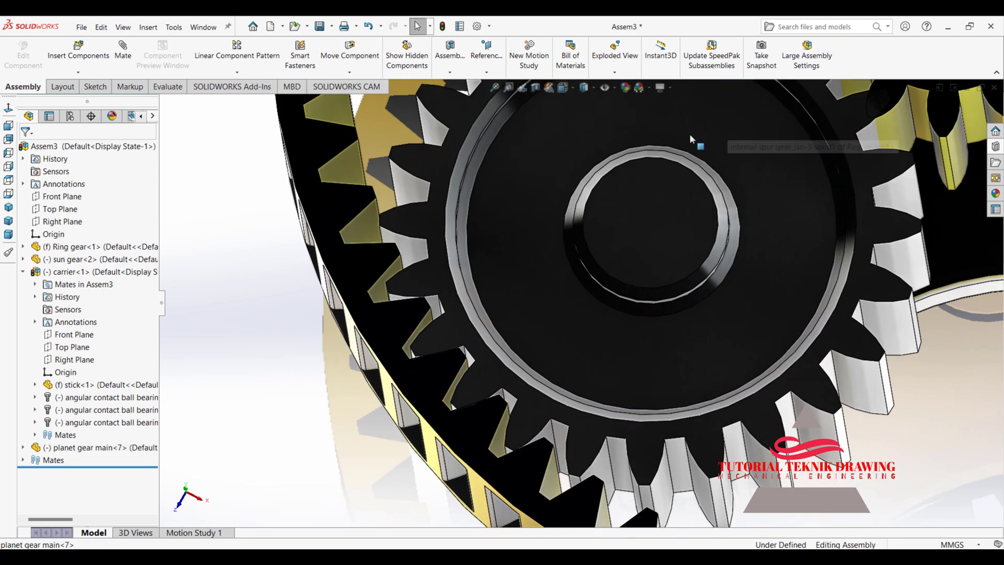
left_click(638, 87)
left_click(671, 115)
- Turn the planet gear until its teeth mesh with the sun gear, then orbit to an overview
left_click_drag(470, 387, 469, 381)
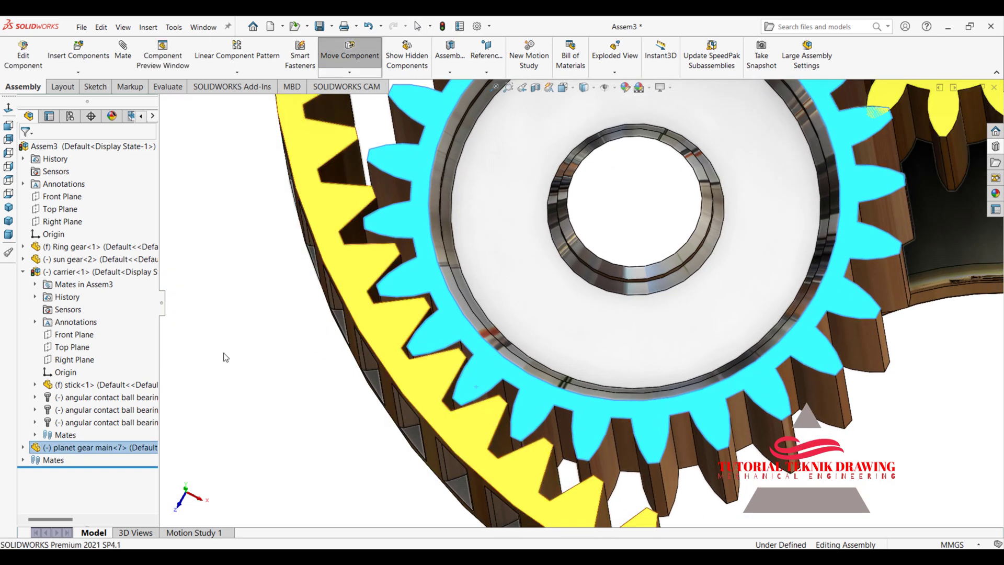
key("Escape")
scroll(583, 300, "up", 3)
scroll(780, 191, "down", 3)
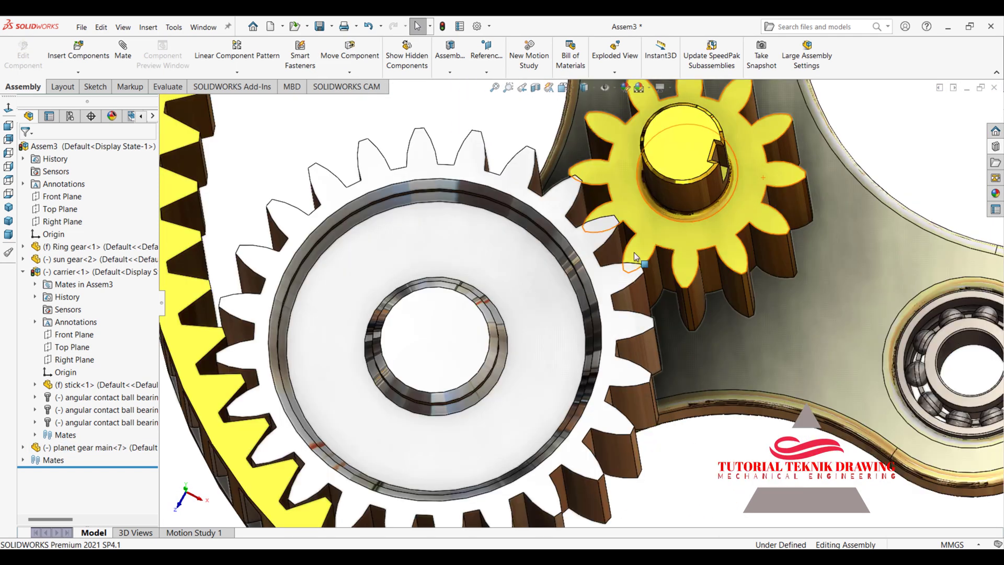
left_click_drag(677, 251, 676, 244)
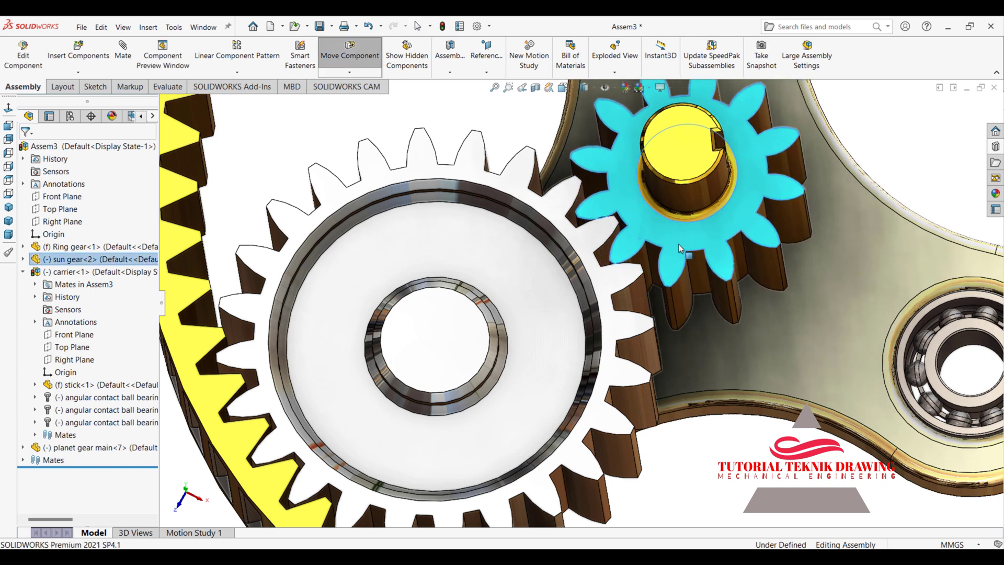
scroll(676, 243, "up", 2)
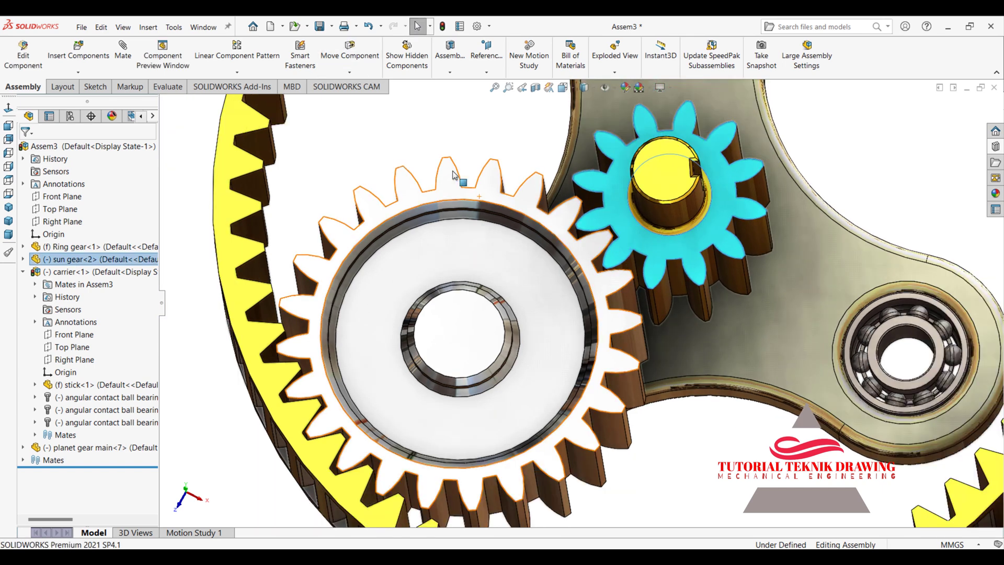
left_click(417, 26)
scroll(443, 299, "down", 2)
mouse_move(443, 299)
middle_mouse_down()
mouse_move(477, 206)
mouse_move(230, 177)
middle_mouse_up()
scroll(230, 177, "up", 3)
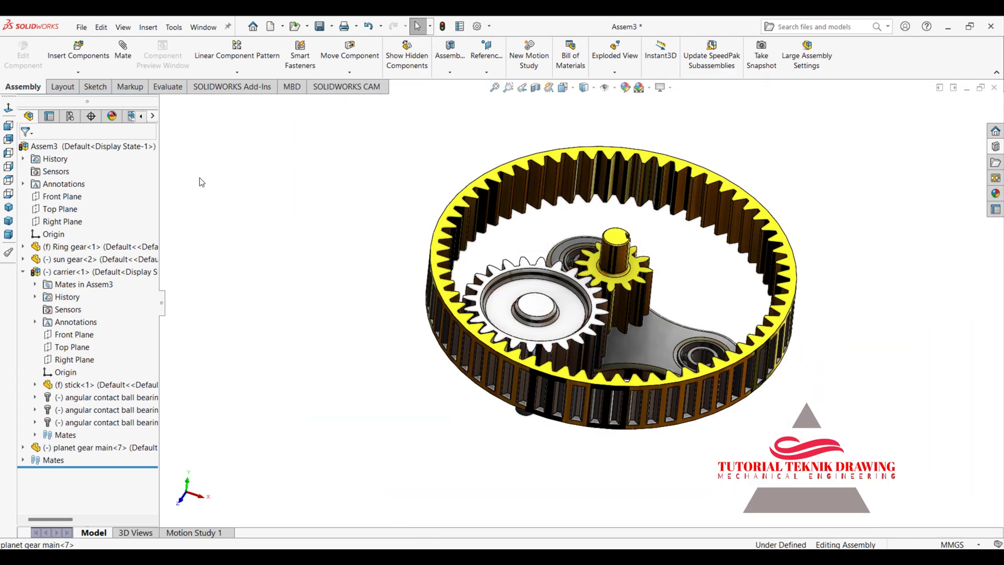
- Insert two more 'planet gear main' copies beside the ring gear
left_click(77, 72)
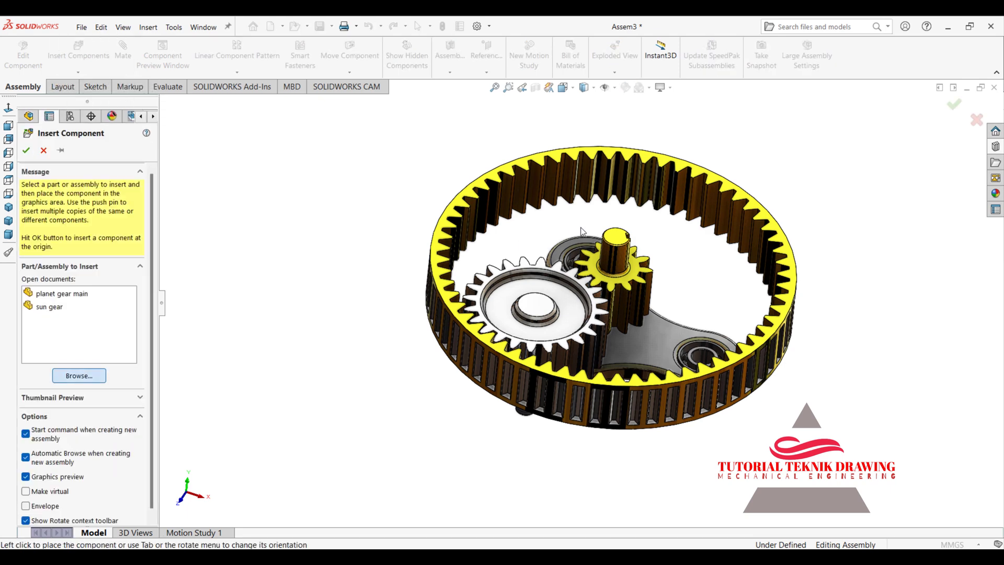
left_click(695, 262)
left_click(680, 464)
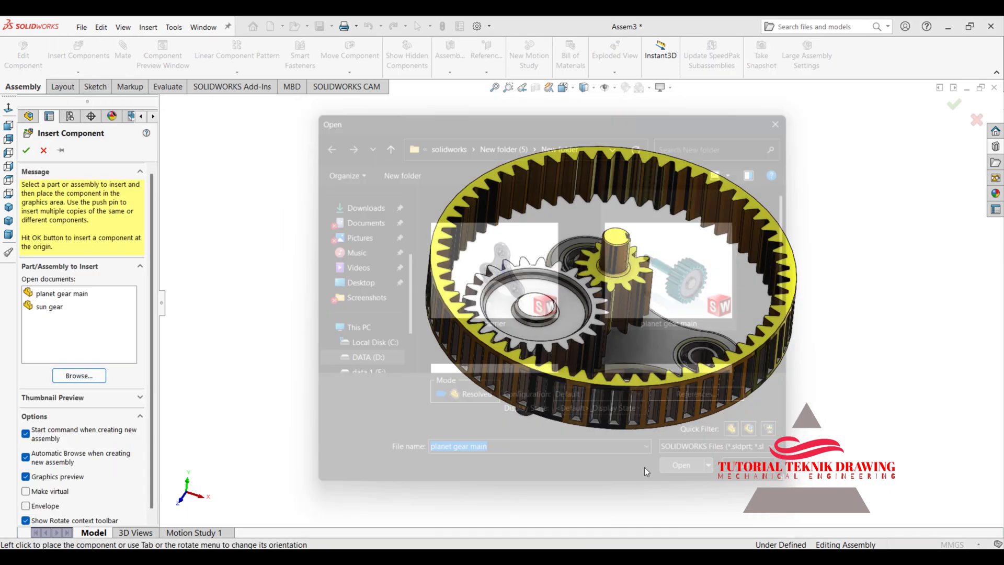
left_click(367, 398)
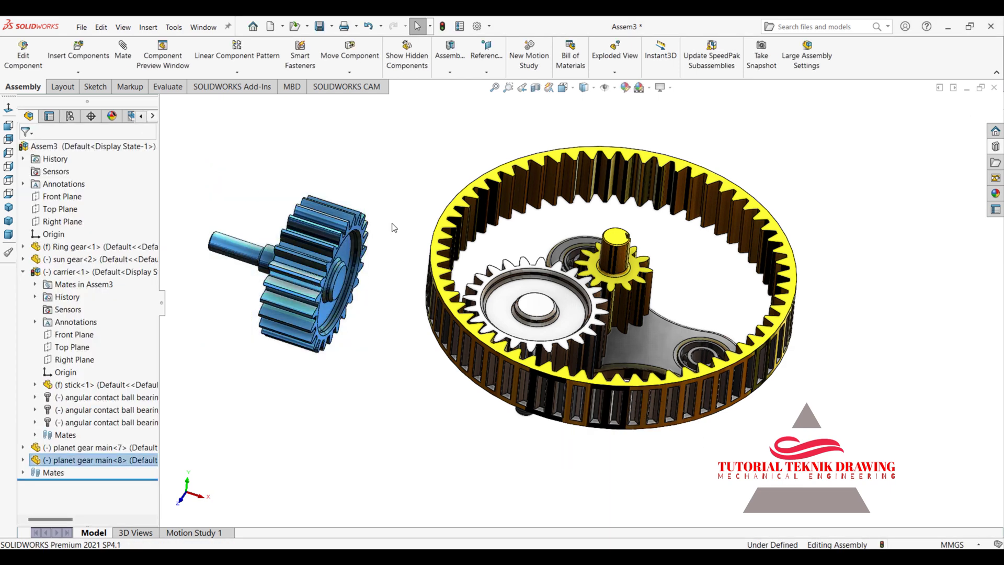
key("ctrl+c")
key("ctrl+v")
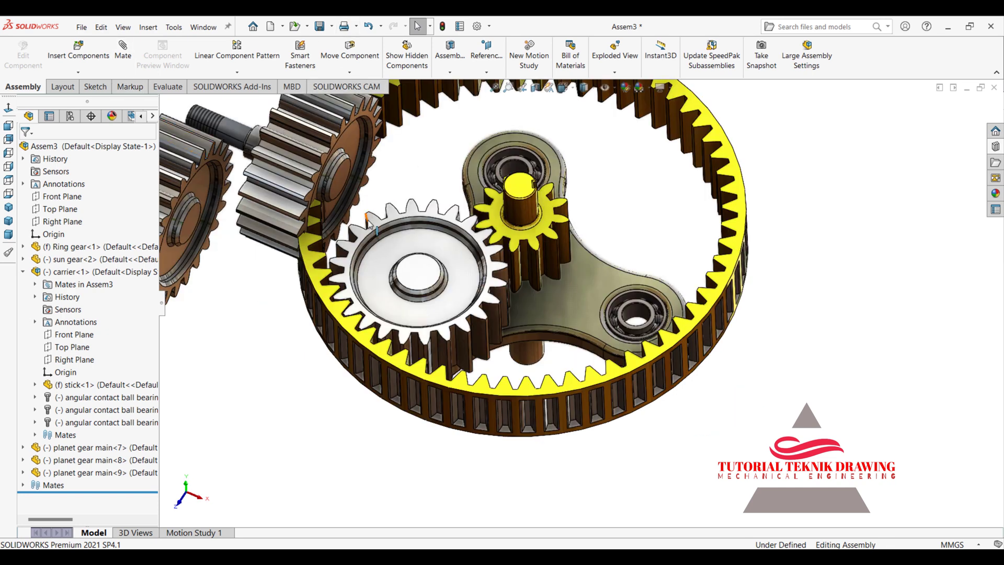
left_click_drag(450, 156, 364, 141)
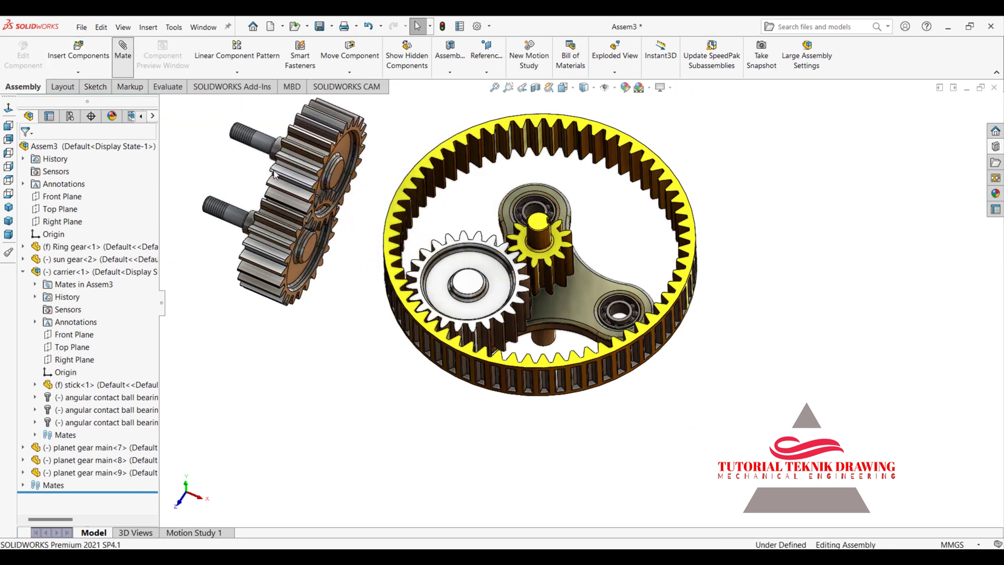
- Make the second planet gear's shaft concentric with a carrier bearing
left_click(261, 144)
left_click(619, 309)
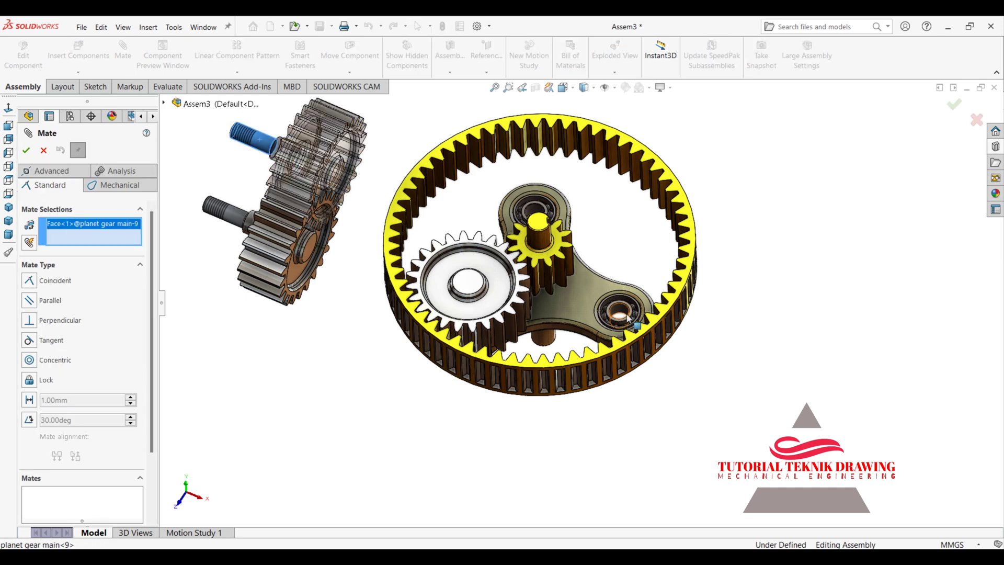
scroll(637, 317, "down", 4)
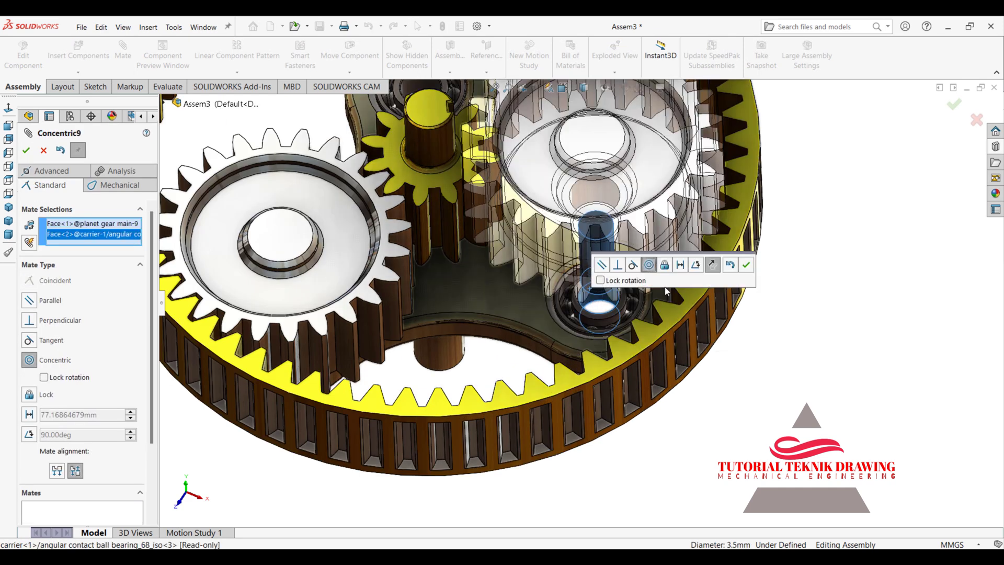
left_click(749, 265)
- Seat the second planet gear flush on the carrier bearing with a coincident mate
scroll(579, 324, "down", 3)
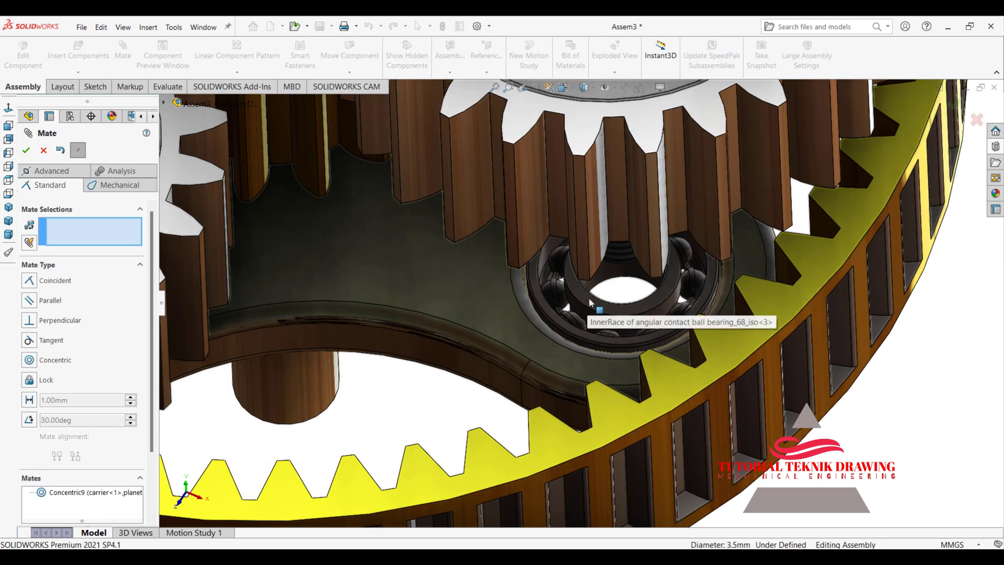
left_click(579, 324)
middle_click_drag(580, 324, 557, 153)
scroll(628, 230, "down", 3)
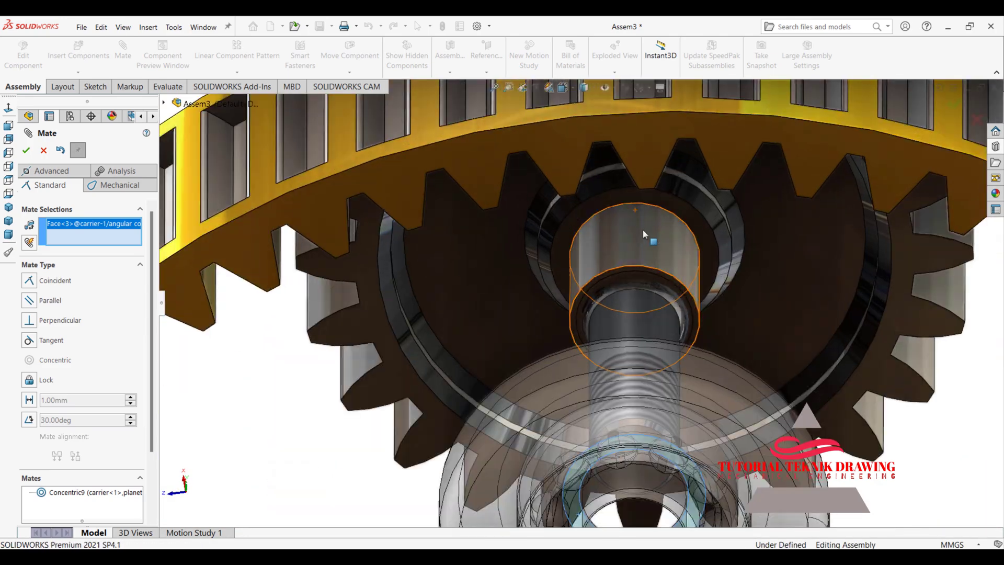
scroll(569, 302, "down", 3)
left_click(551, 298)
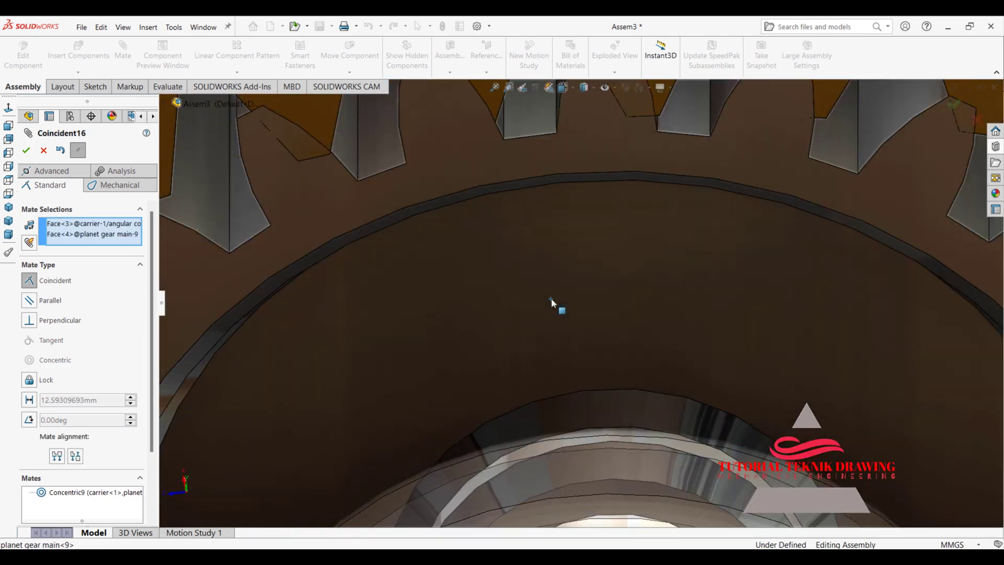
left_click(695, 268)
- Swing the planet gear and carrier around the sun gear and rotate the gear slightly
scroll(539, 162, "up", 5)
mouse_move(539, 163)
middle_mouse_down()
mouse_move(591, 193)
mouse_move(562, 237)
middle_mouse_up()
scroll(562, 238, "up", 3)
scroll(512, 199, "down", 3)
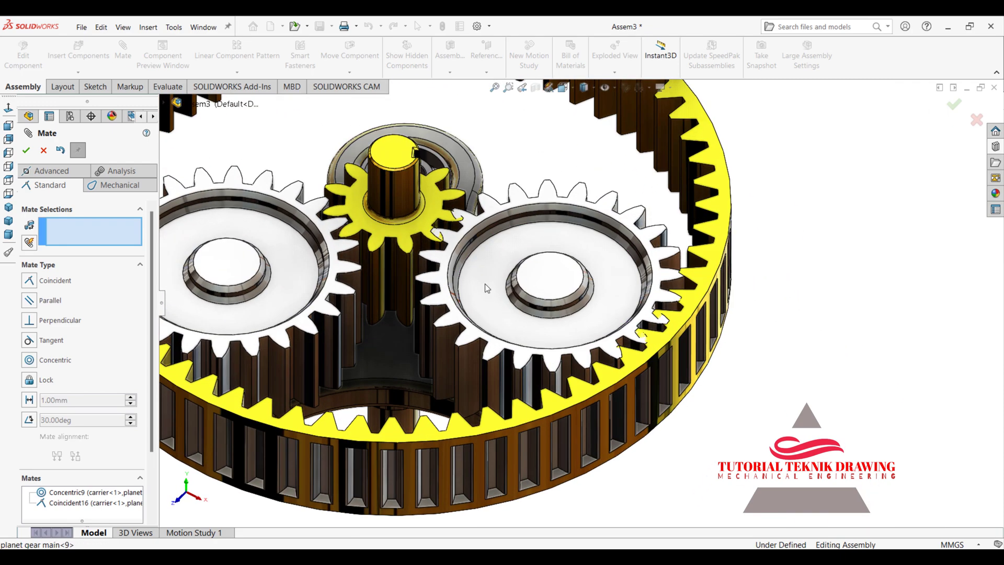
scroll(485, 284, "up", 4)
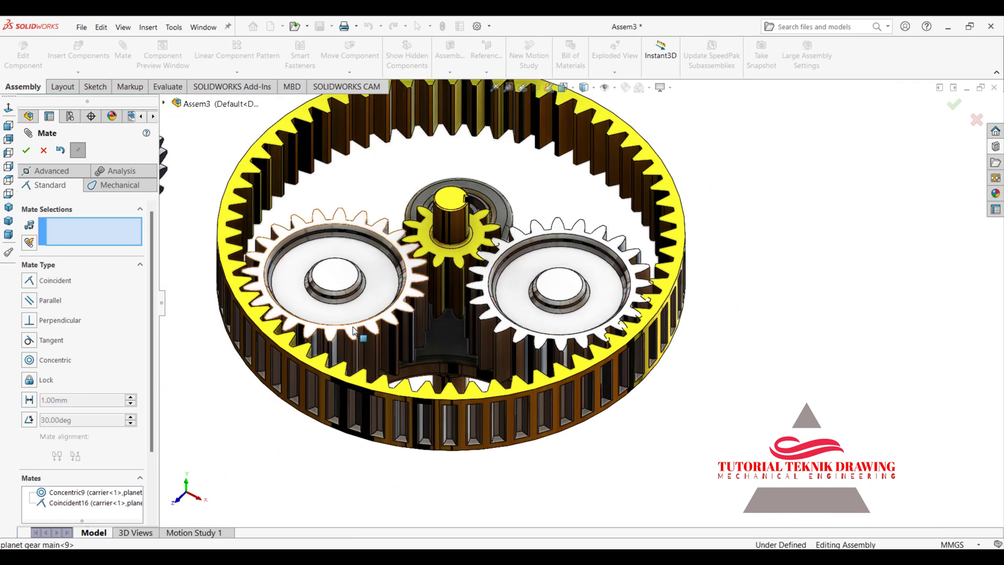
left_click_drag(362, 315, 313, 212)
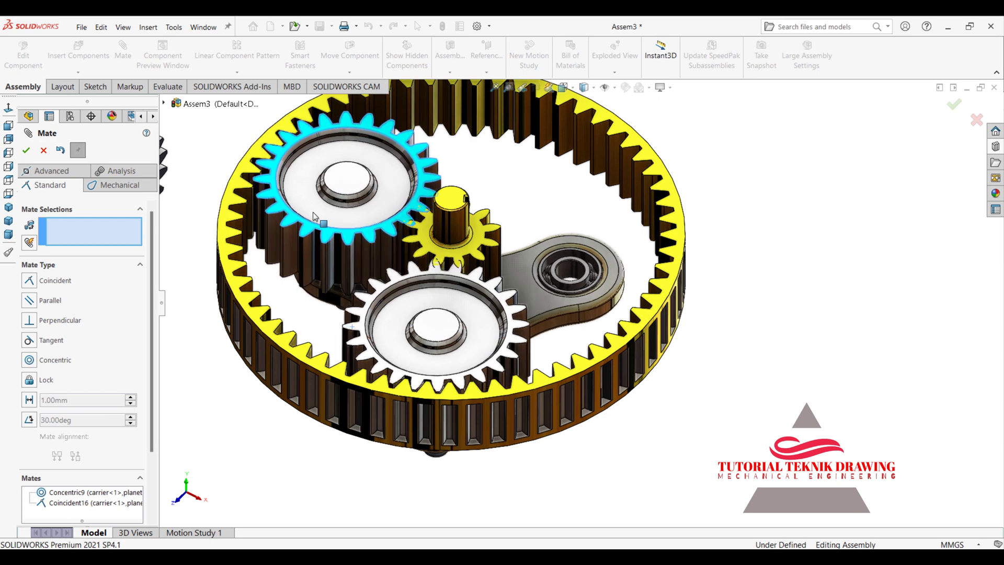
scroll(439, 355, "down", 5)
scroll(462, 298, "up", 3)
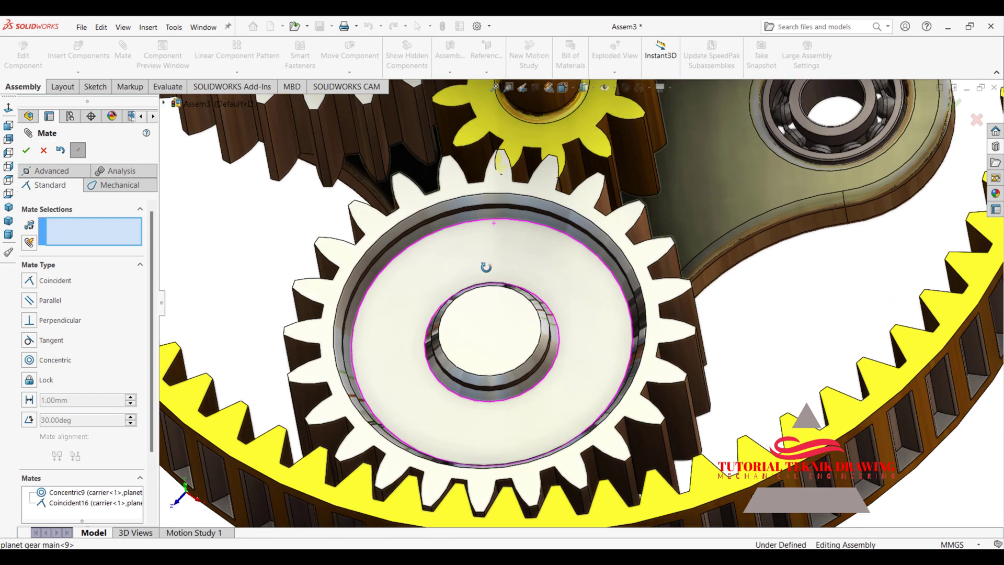
scroll(530, 175, "up", 2)
left_click_drag(531, 195, 533, 197)
- Zoom and orbit until the loose third planet gear is visible at upper left
scroll(533, 197, "up", 2)
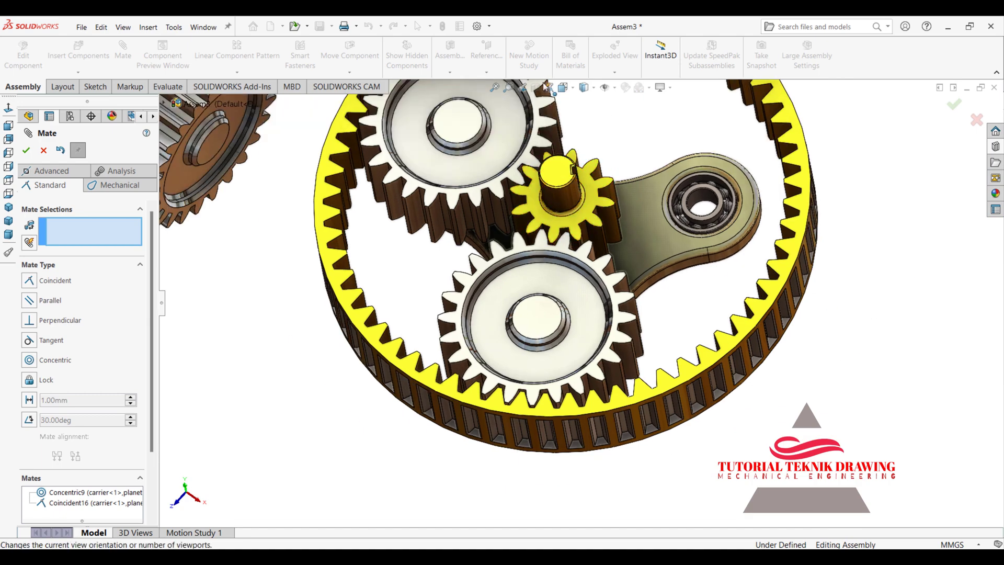
scroll(528, 407, "up", 2)
scroll(428, 157, "down", 3)
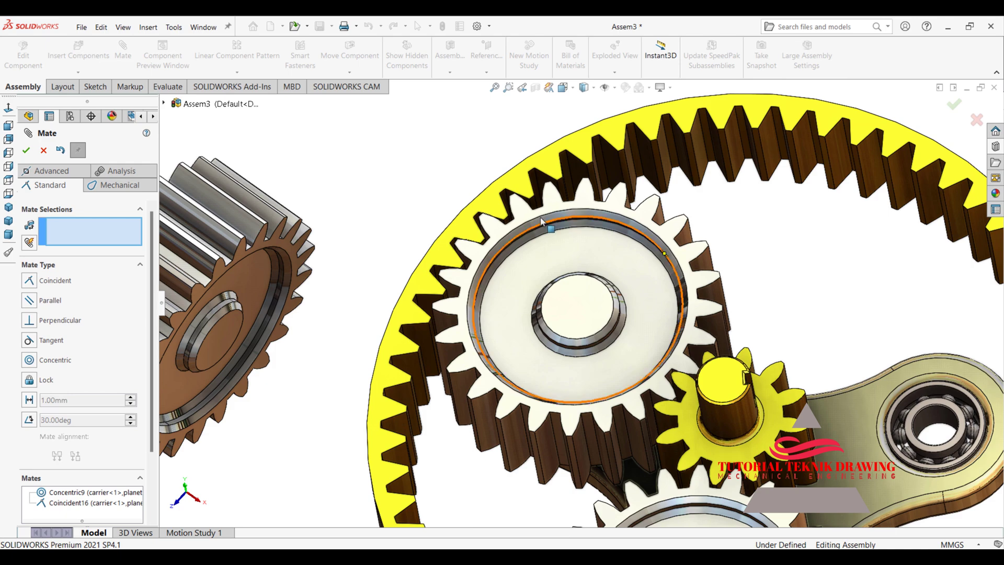
scroll(541, 221, "up", 3)
scroll(523, 277, "down", 5)
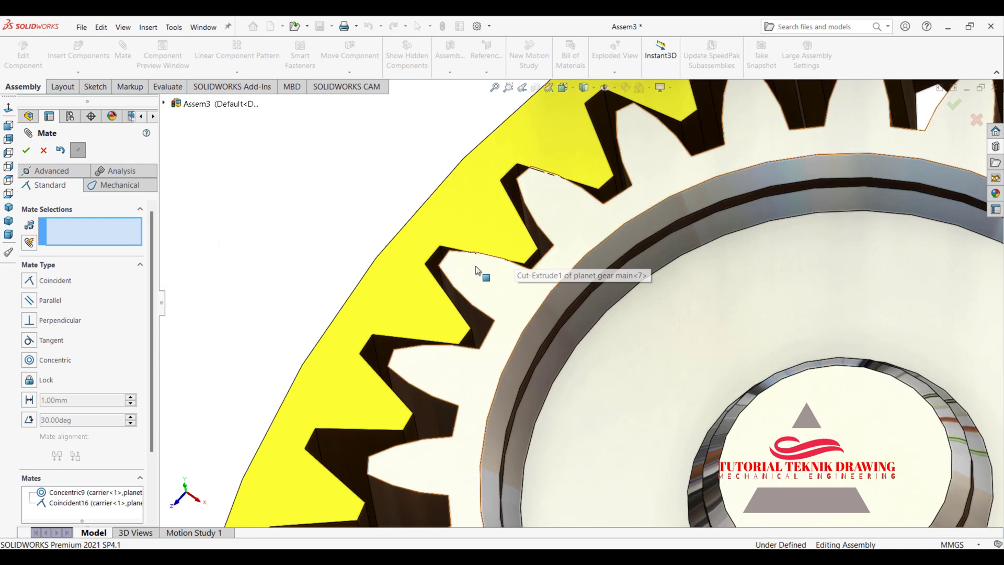
scroll(476, 270, "up", 2)
scroll(489, 223, "up", 2)
scroll(497, 204, "up", 2)
scroll(509, 259, "down", 4)
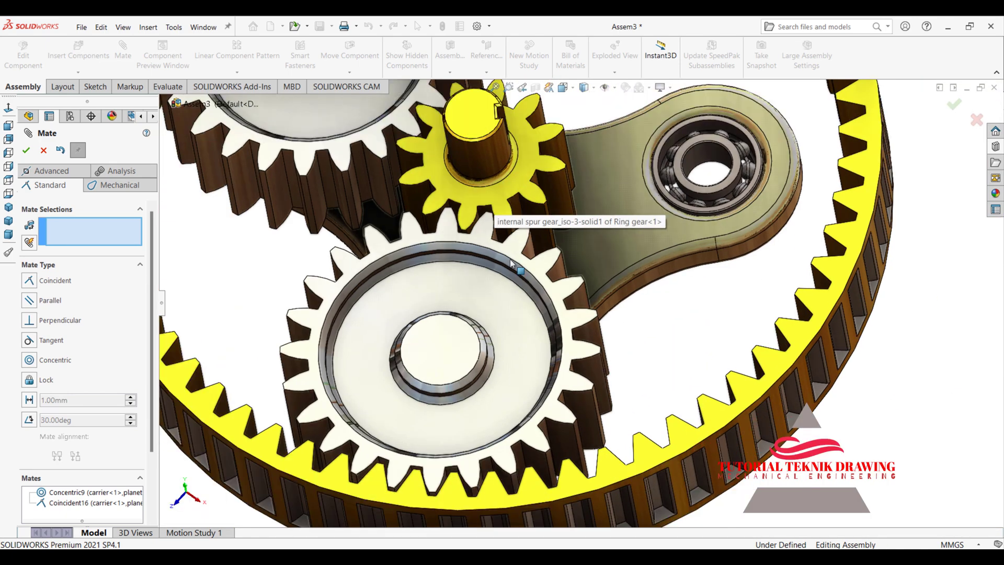
scroll(509, 259, "up", 2)
scroll(510, 259, "up", 3)
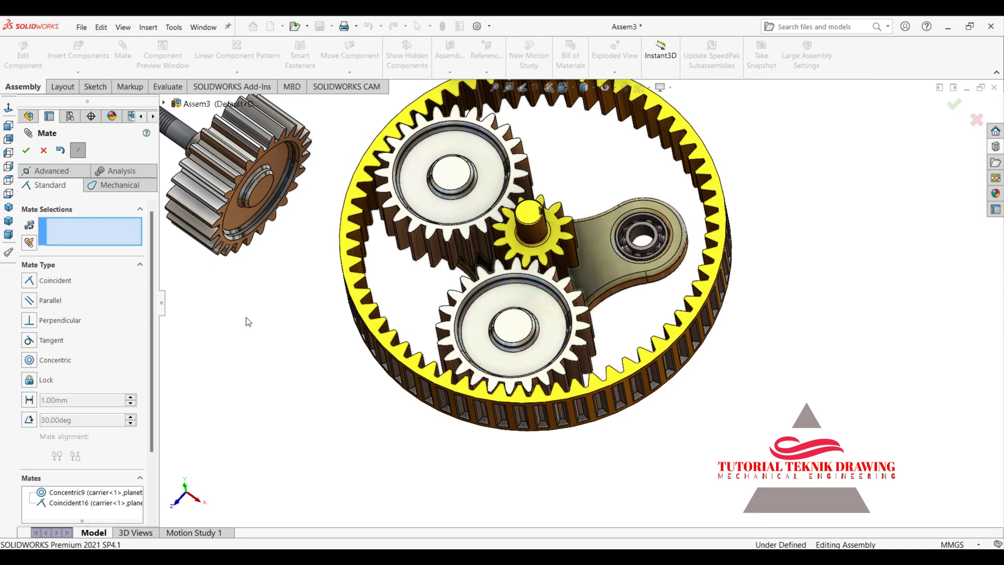
middle_click_drag(248, 321, 293, 220)
scroll(293, 219, "up", 2)
- Make the loose planet gear's shaft concentric with the bearing's inner race
scroll(313, 171, "down", 4)
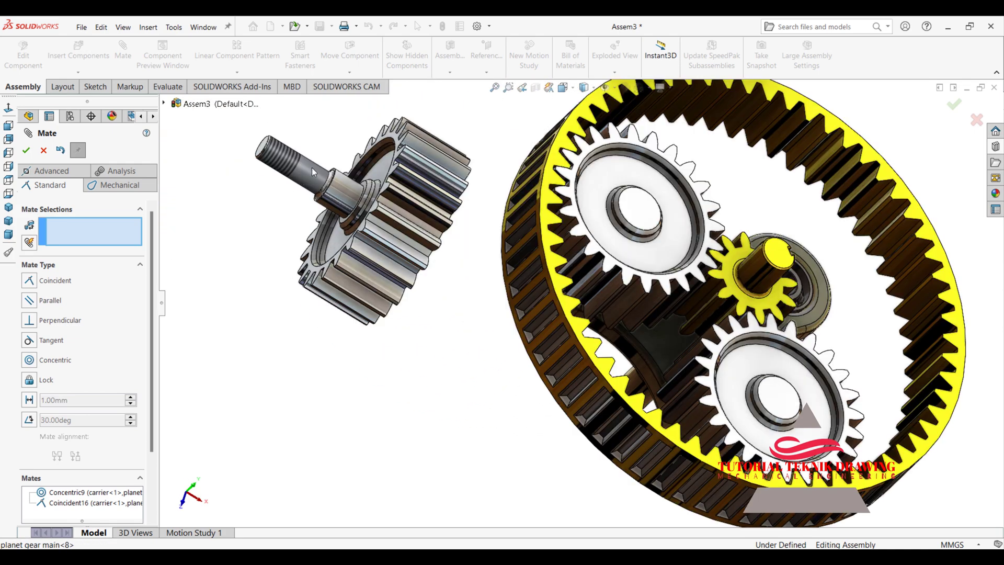
left_click(311, 167)
scroll(312, 167, "up", 2)
scroll(645, 249, "down", 4)
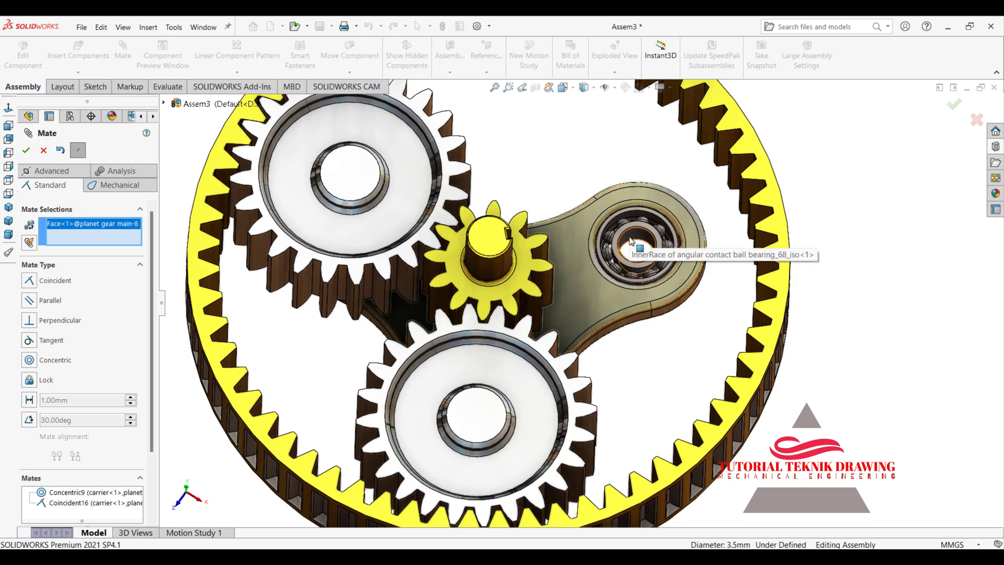
left_click(631, 241)
left_click(791, 224)
- Seat the shaft face flush against the inner race with a coincident mate and close Mate
mouse_move(790, 224)
middle_mouse_down()
mouse_move(590, 141)
mouse_move(671, 305)
middle_mouse_up()
scroll(671, 305, "down", 5)
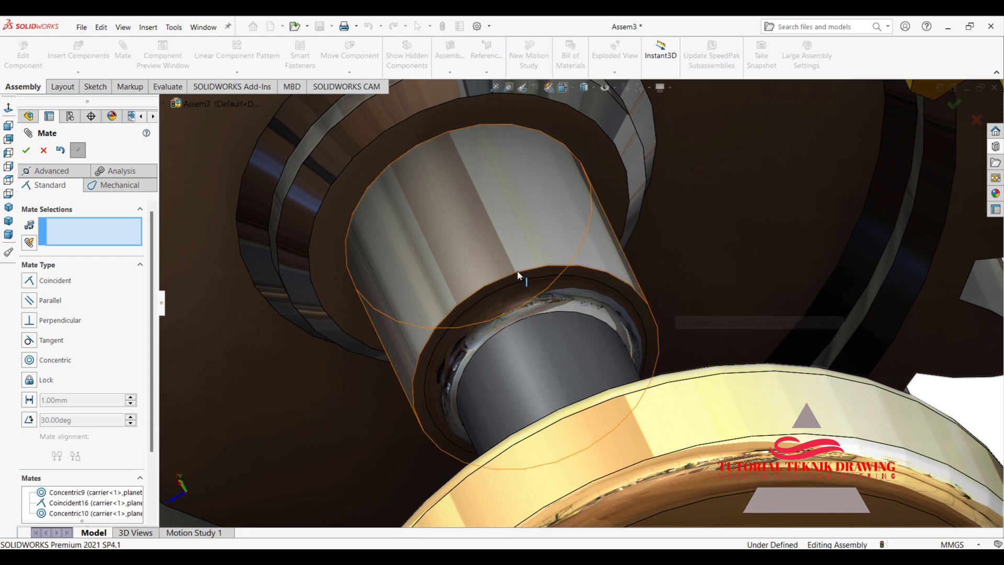
left_click(532, 289)
scroll(568, 287, "up", 3)
scroll(568, 287, "up", 3)
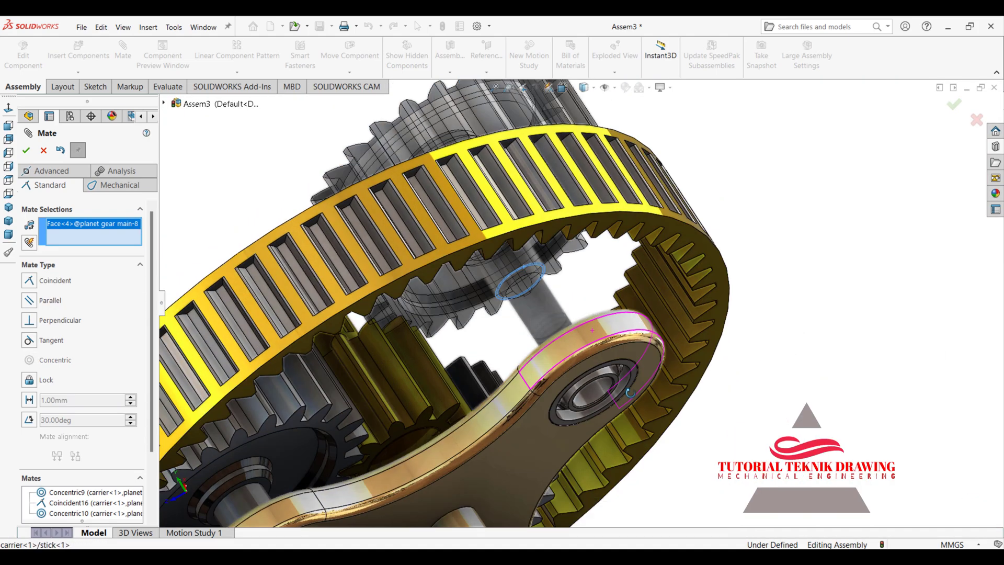
scroll(607, 426, "down", 3)
scroll(470, 324, "down", 3)
scroll(471, 325, "down", 2)
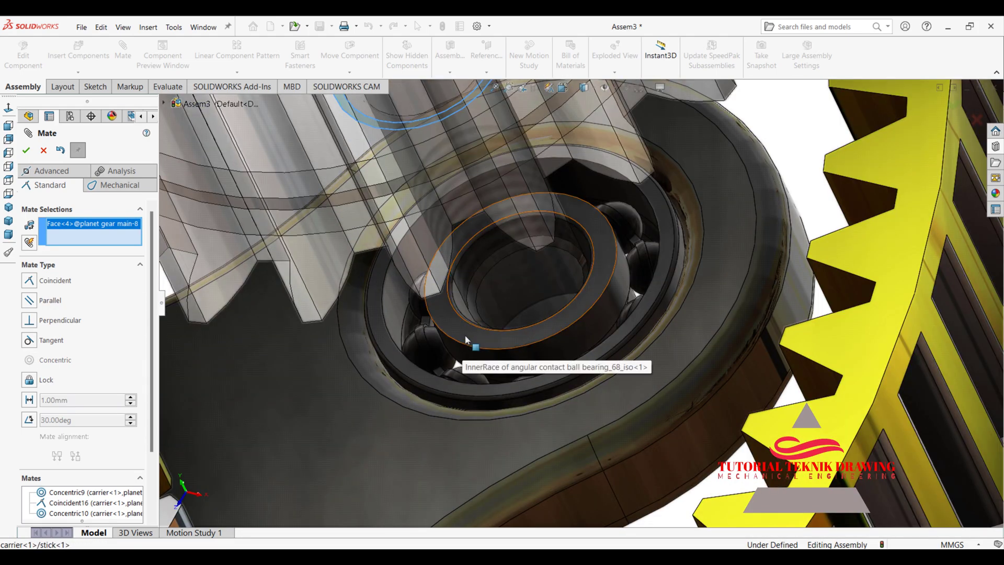
left_click(469, 334)
left_click(450, 354)
scroll(523, 313, "up", 5)
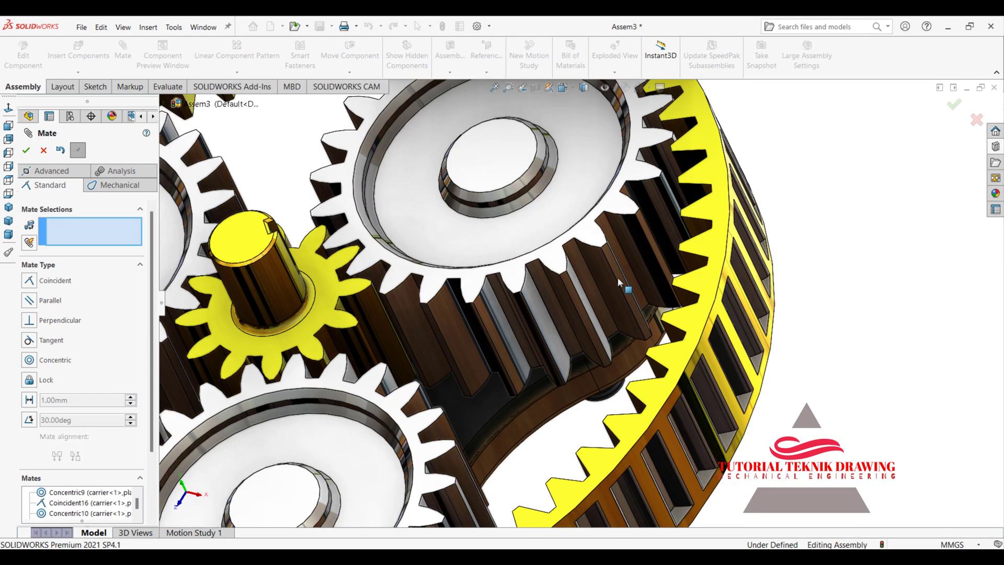
scroll(628, 293, "down", 2)
scroll(549, 324, "down", 1)
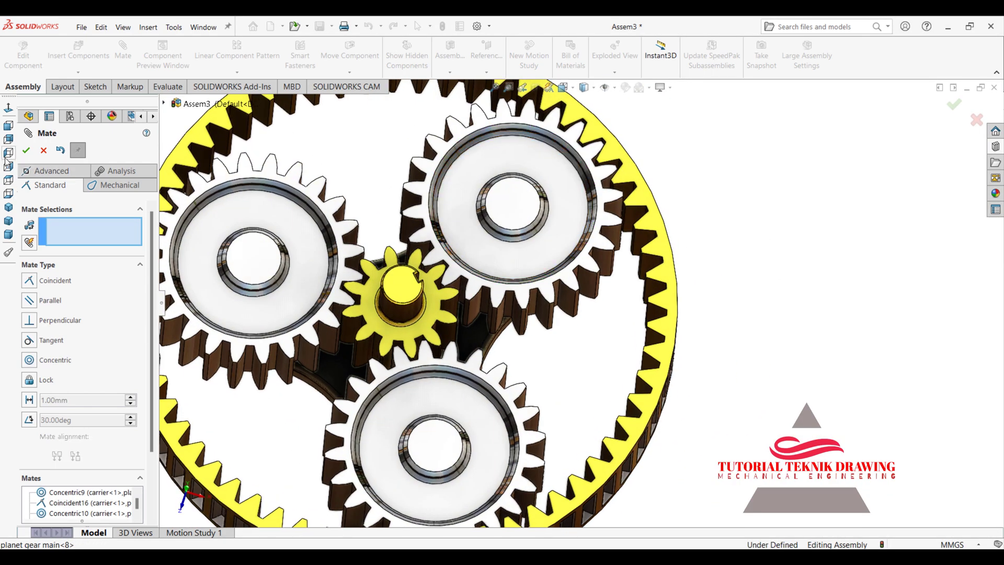
left_click(26, 150)
scroll(470, 313, "up", 4)
- Drag the upper-left planet gear to confirm it turns the meshing sun and ring gears
scroll(354, 318, "down", 3)
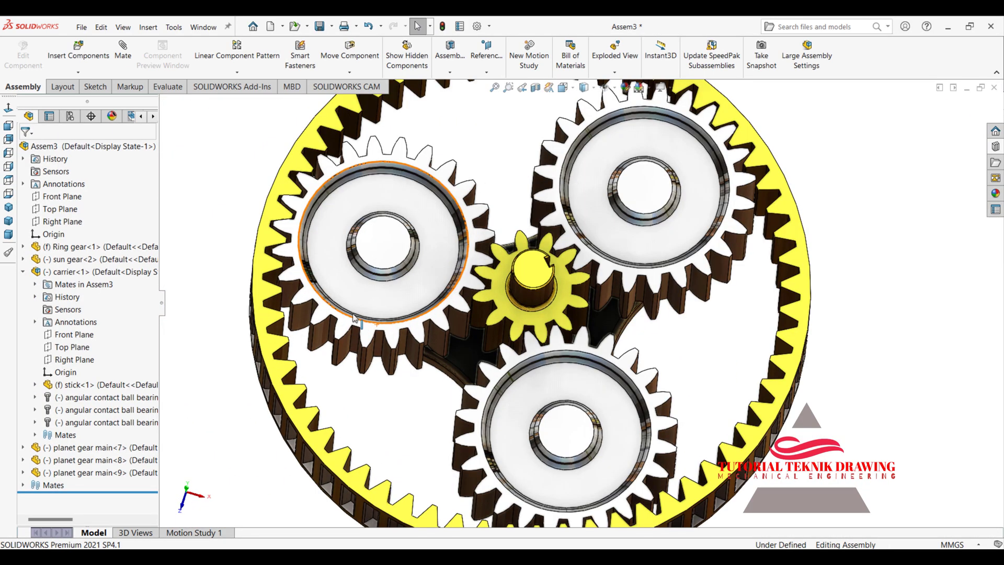
scroll(354, 318, "up", 1)
scroll(366, 272, "up", 2)
scroll(355, 219, "down", 4)
scroll(351, 229, "down", 2)
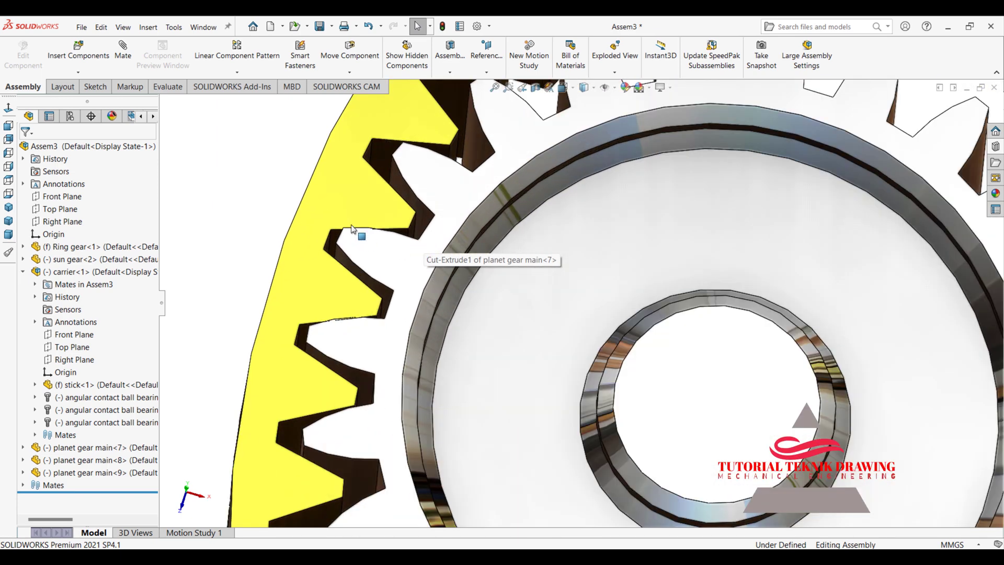
scroll(351, 228, "down", 1)
scroll(449, 235, "up", 3)
scroll(426, 190, "down", 1)
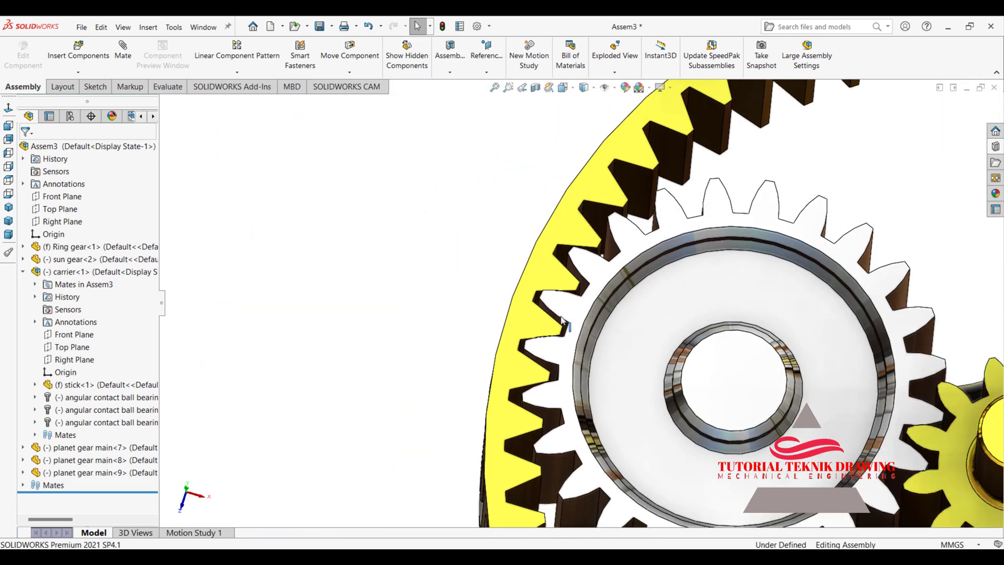
scroll(570, 321, "down", 3)
scroll(570, 321, "down", 1)
left_click(482, 238)
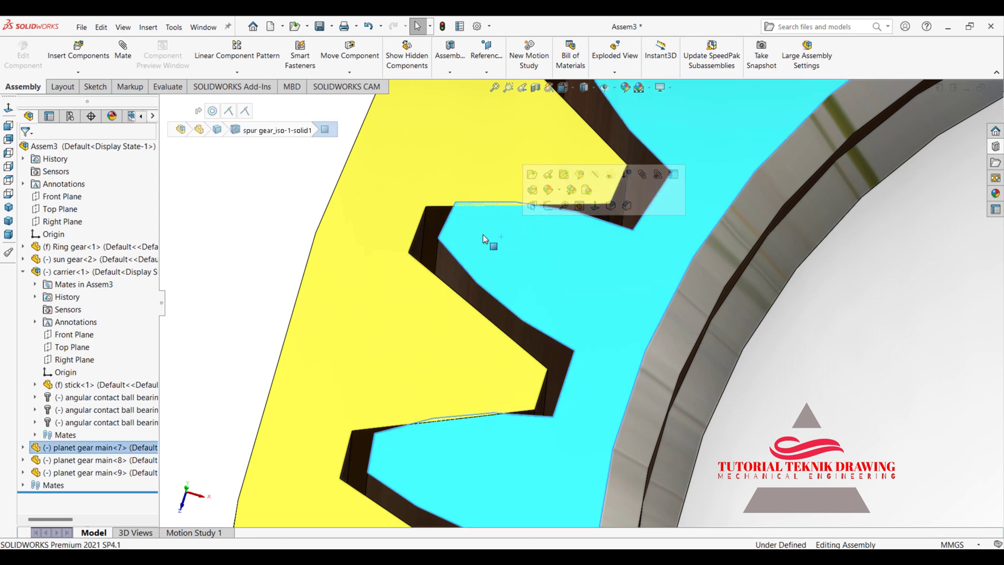
left_click_drag(483, 234, 320, 183)
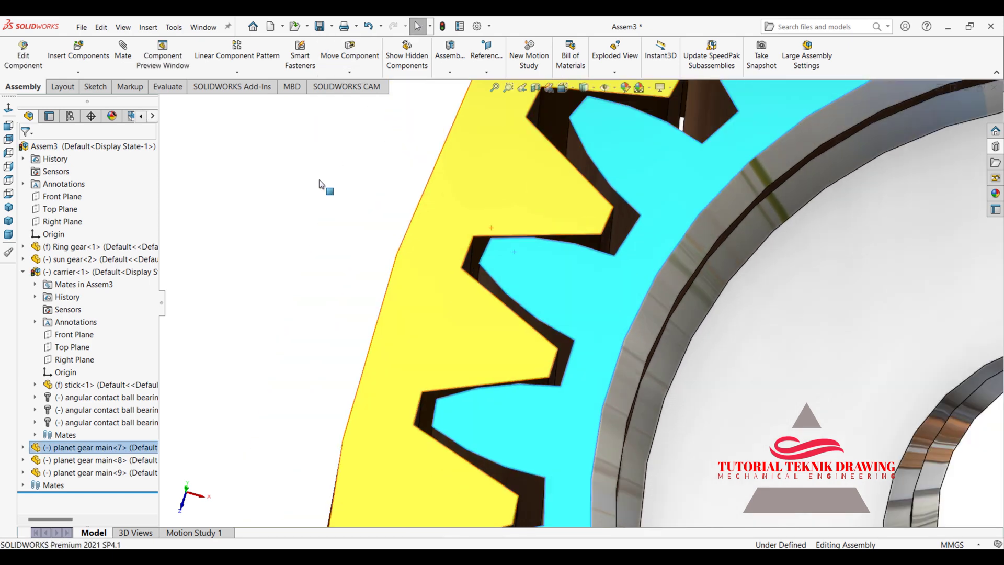
left_click(319, 184)
- Zoom to fit the whole gearset and tilt the view to an angled perspective
key("f")
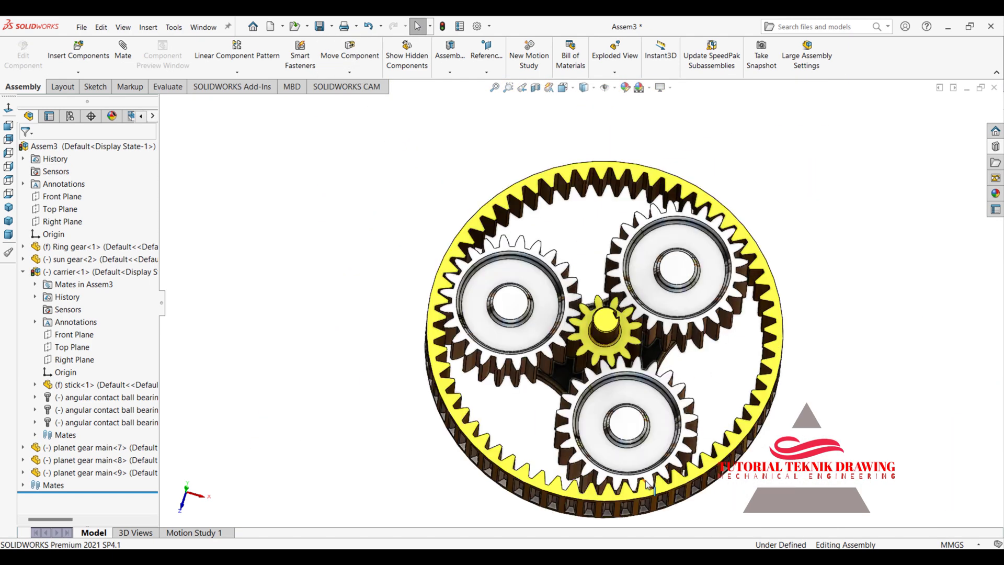
scroll(648, 483, "down", 2)
scroll(649, 484, "up", 3)
scroll(694, 112, "up", 1)
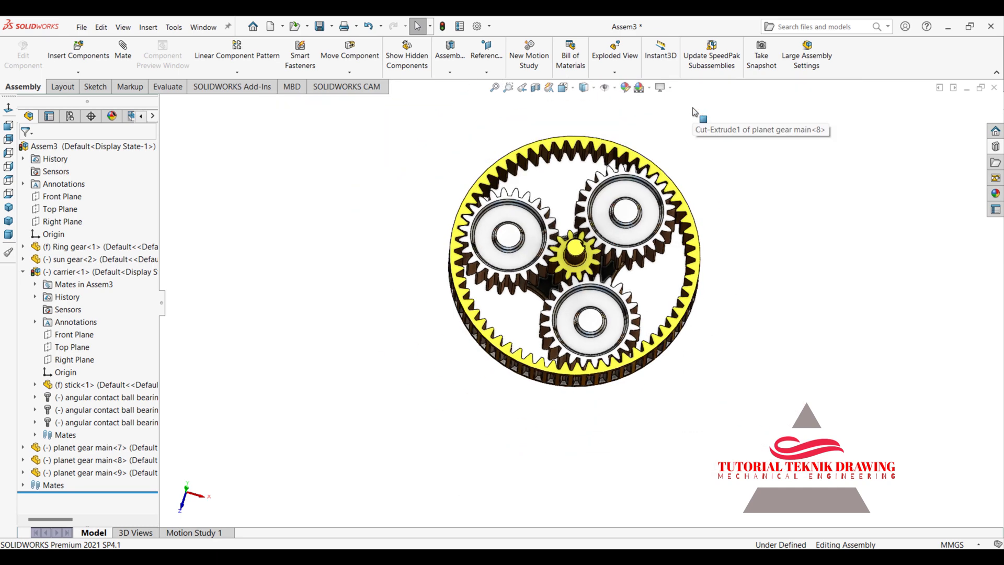
scroll(620, 251, "down", 3)
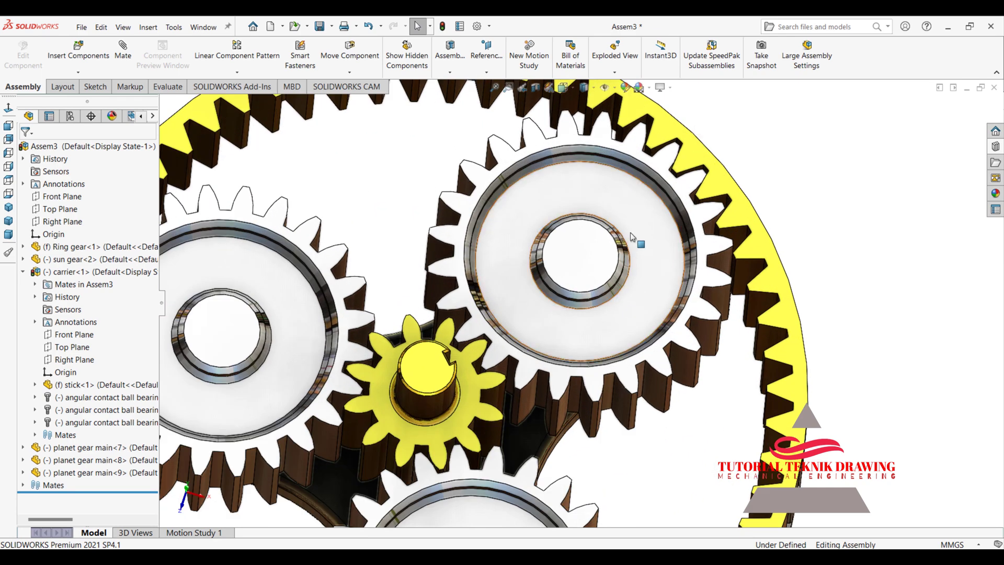
key("f")
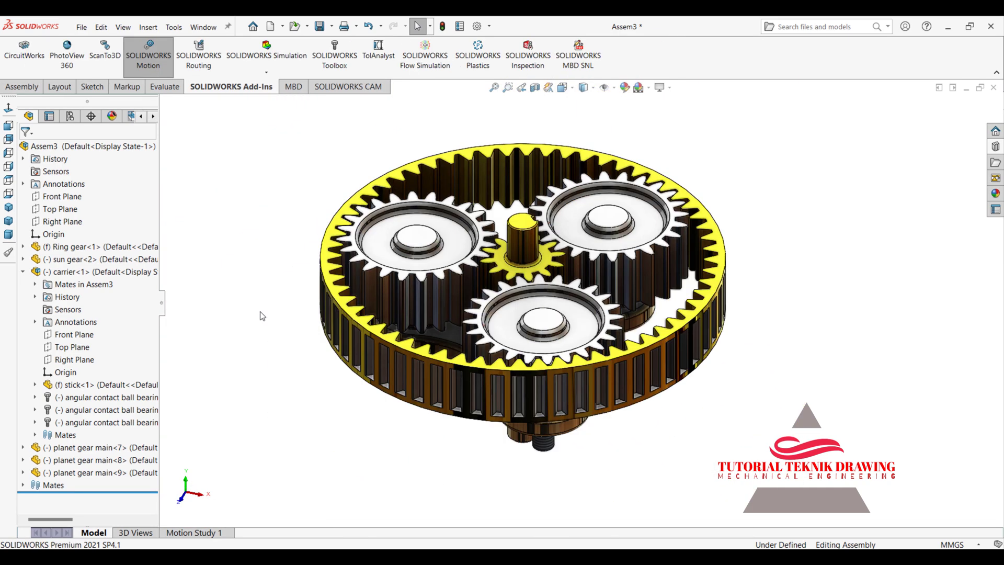
middle_click_drag(344, 322, 257, 360)
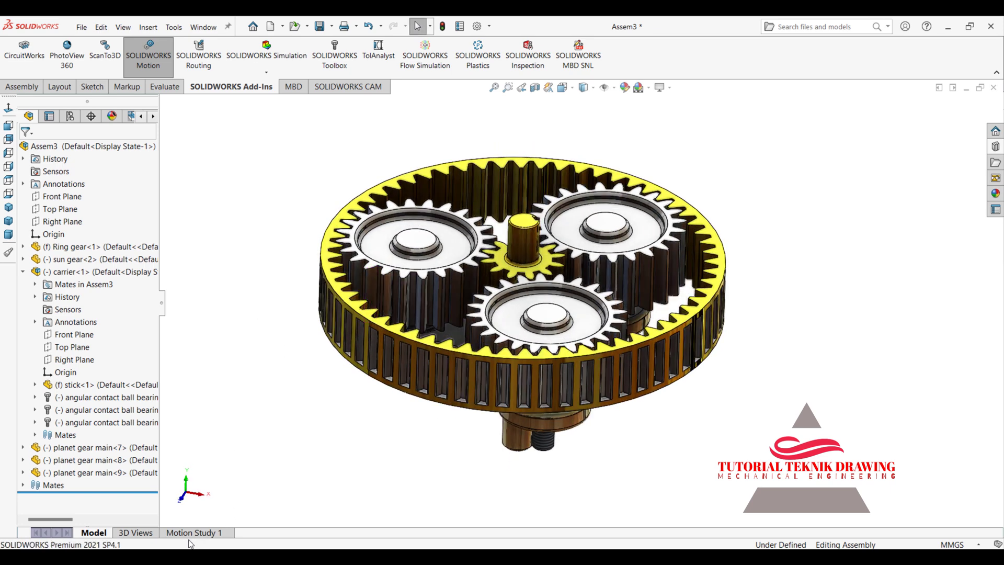
- Make Motion Study 1 a Motion Analysis study and confirm its Motion Study Properties
left_click(200, 536)
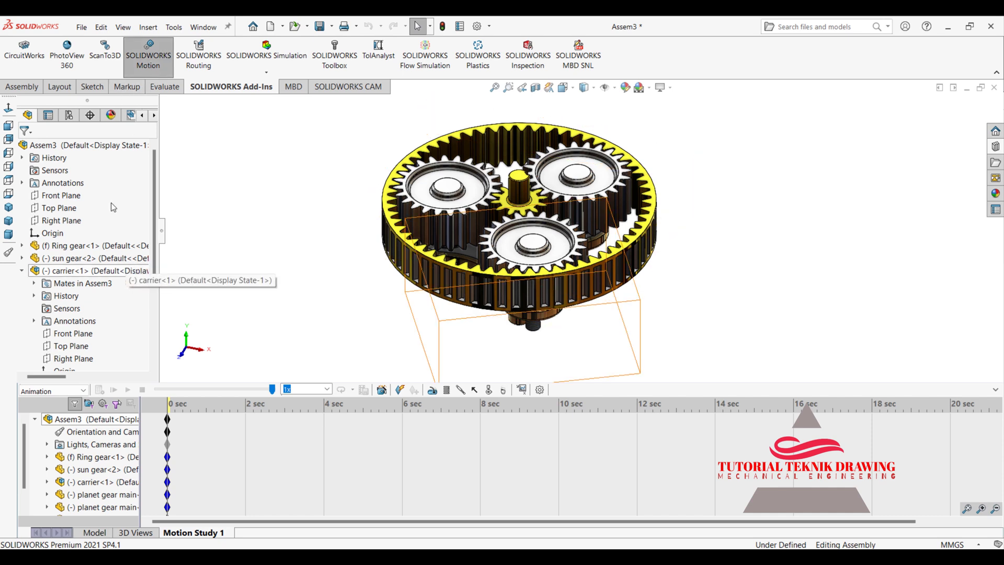
left_click(52, 390)
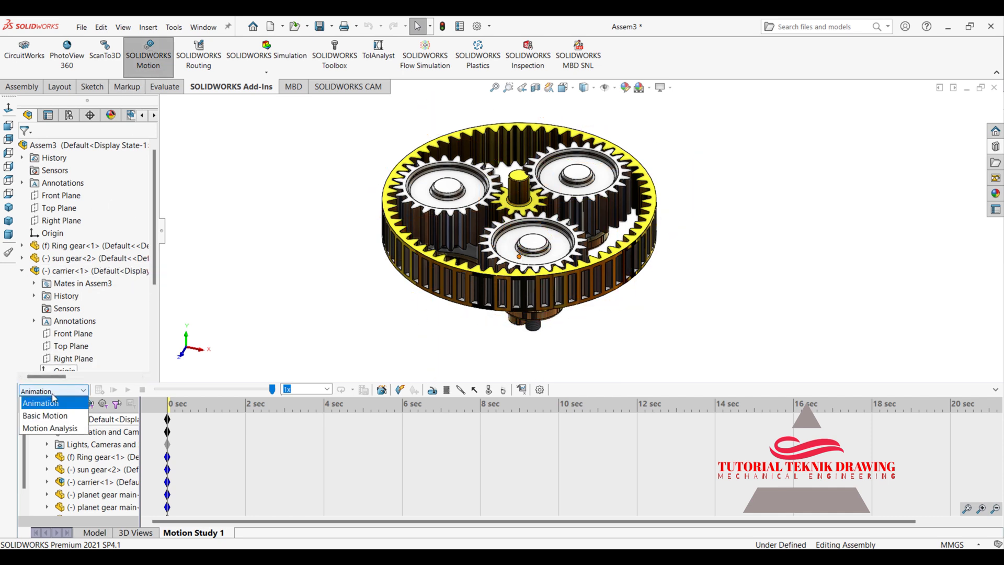
left_click(64, 433)
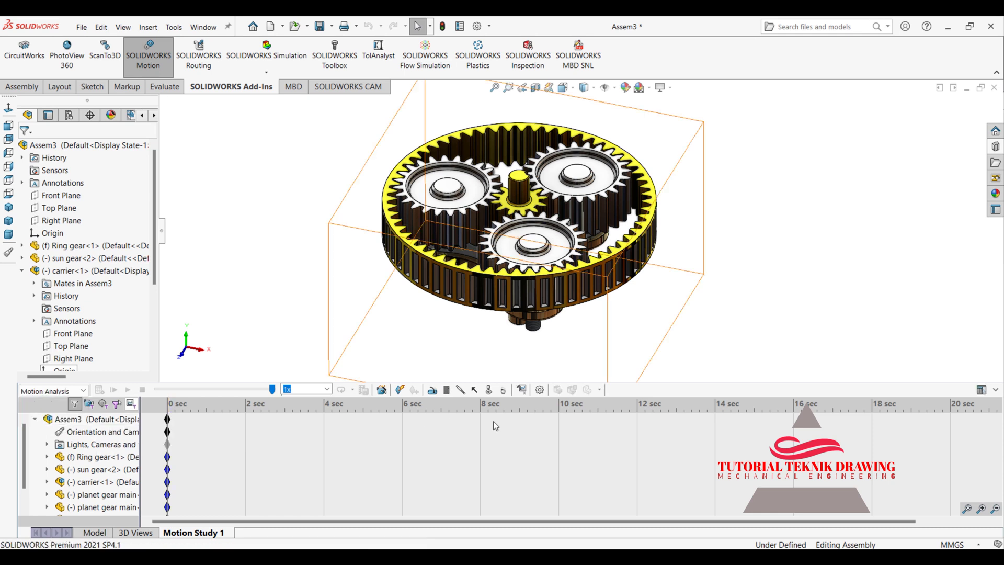
left_click(540, 390)
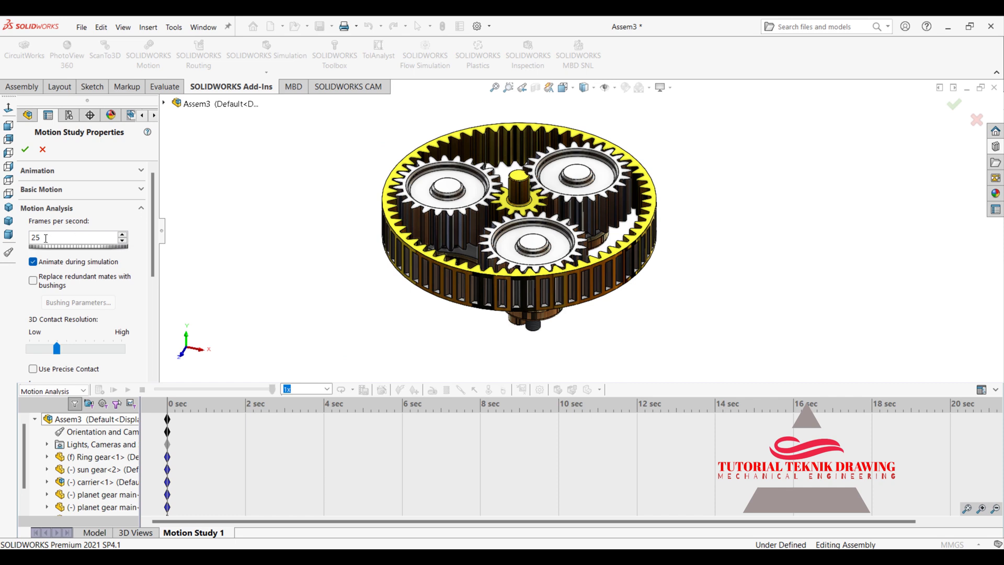
left_click(26, 149)
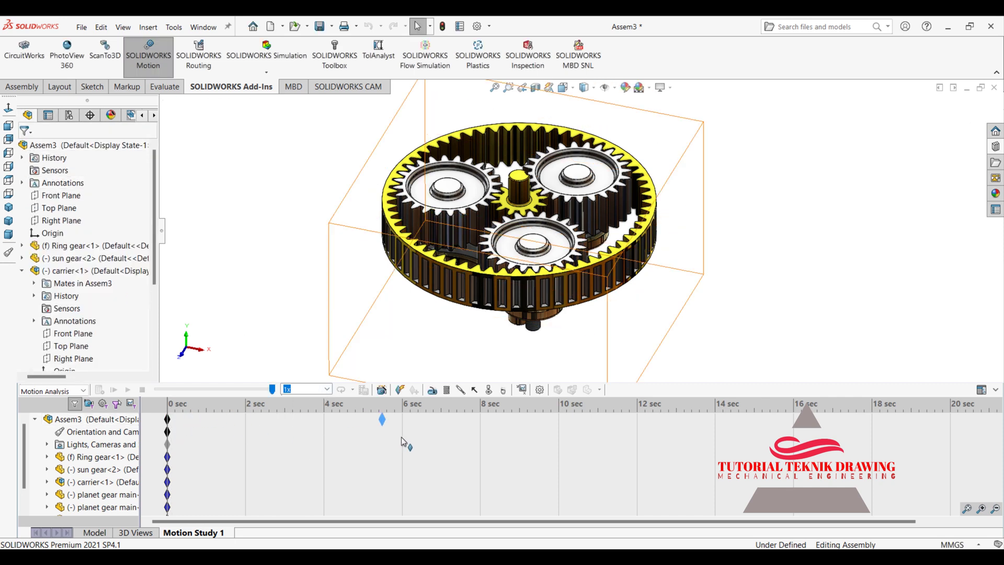
- Extend the study duration to 6 seconds and disable playback of camera view keys
left_click_drag(403, 437, 403, 437)
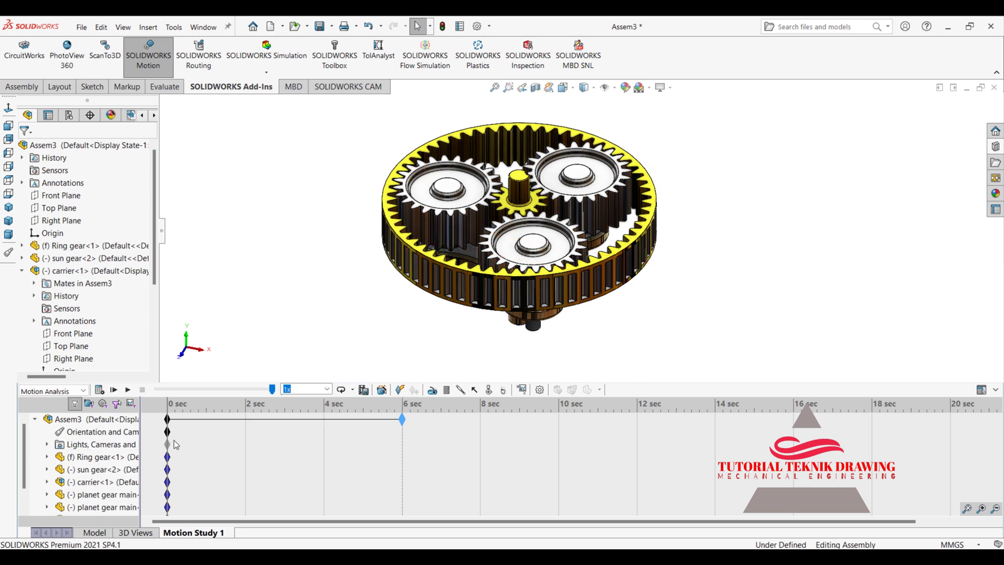
right_click(83, 430)
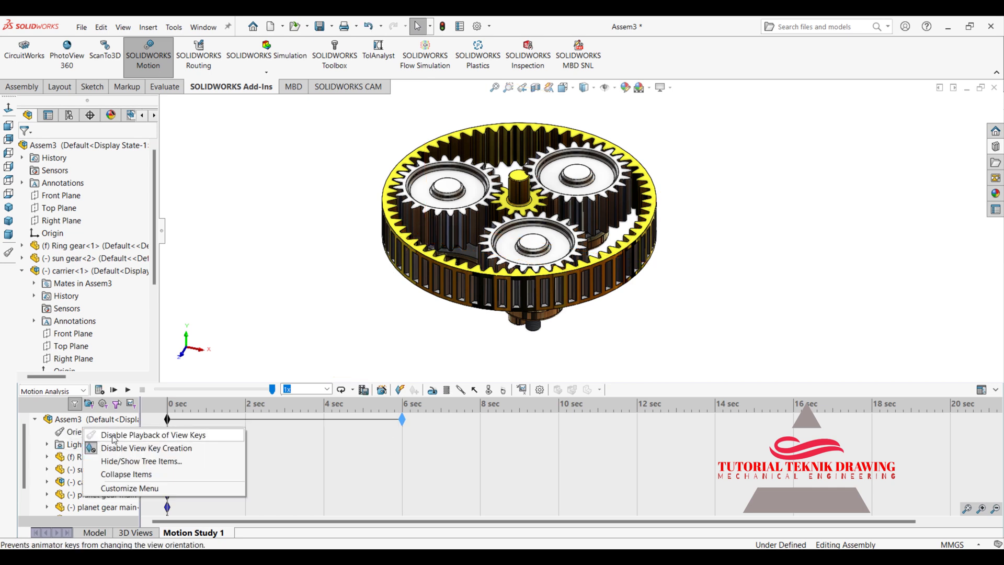
left_click(188, 435)
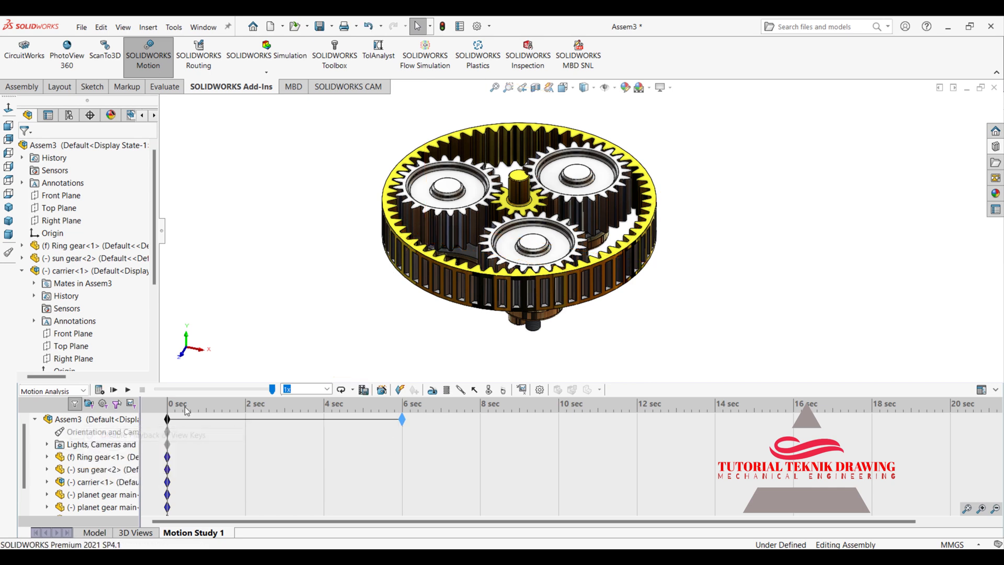
- Add a solid-body contact between the sun gear and the left planet gear
left_click(489, 390)
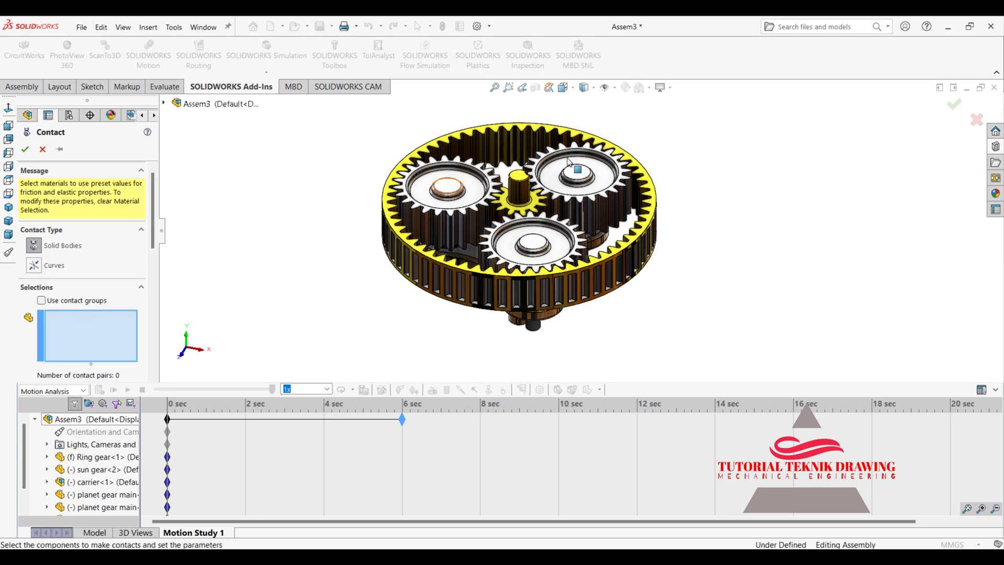
scroll(526, 189, "down", 2)
scroll(575, 177, "down", 3)
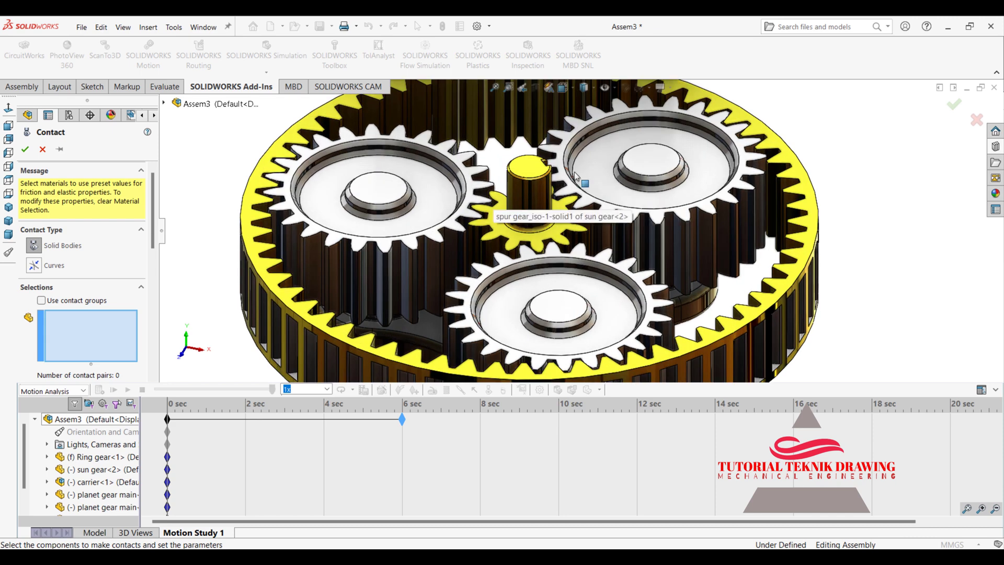
left_click(517, 204)
left_click(426, 204)
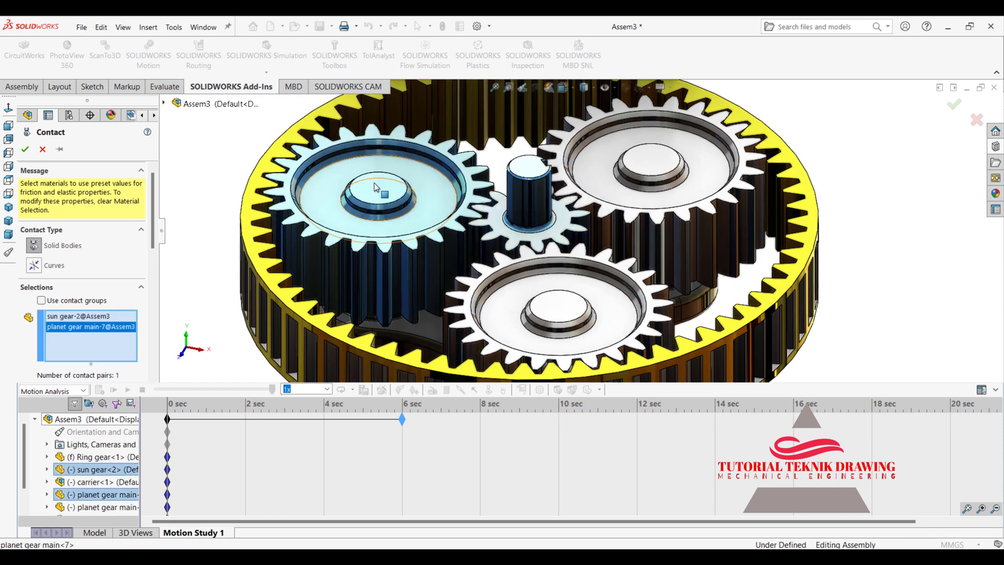
left_click(24, 150)
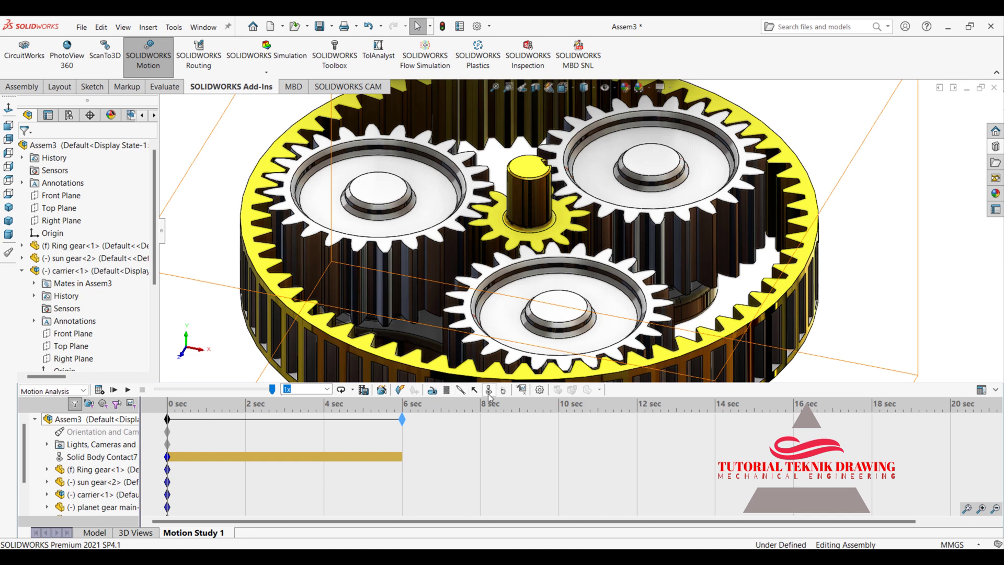
- Add sun-gear contacts with the bottom and top-right planet gears, then fit the view
left_click(489, 395)
left_click(529, 226)
left_click(533, 303)
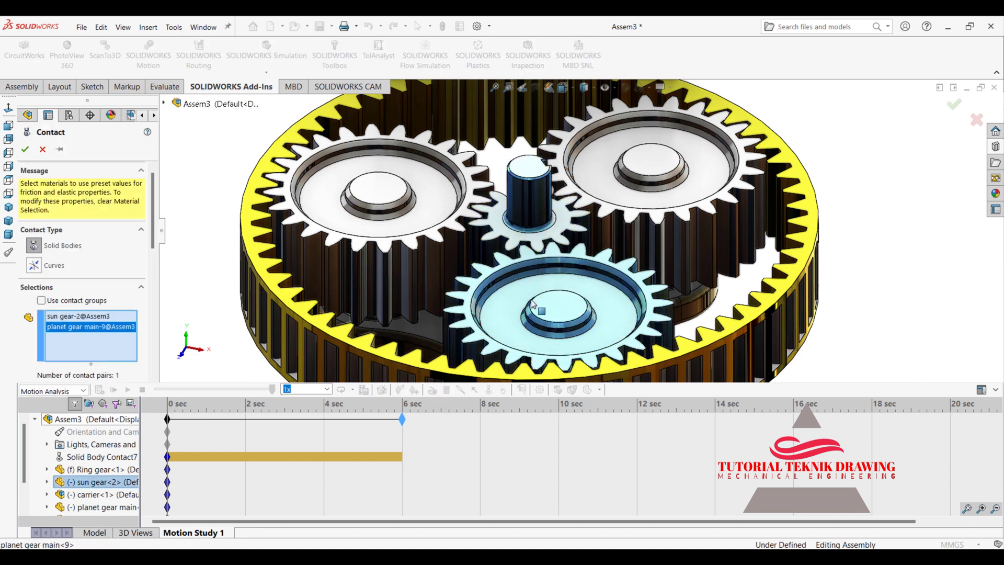
left_click(23, 151)
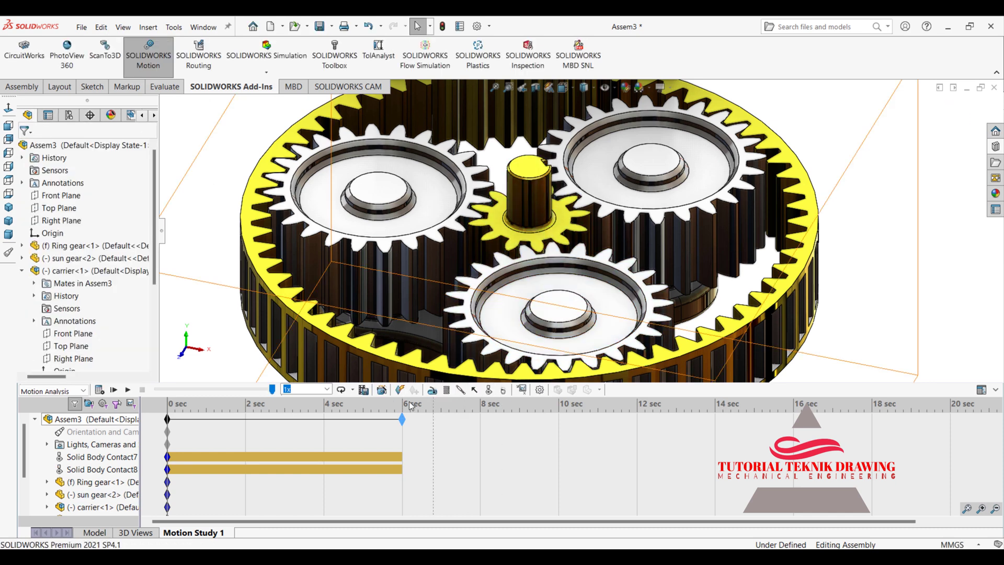
left_click(489, 390)
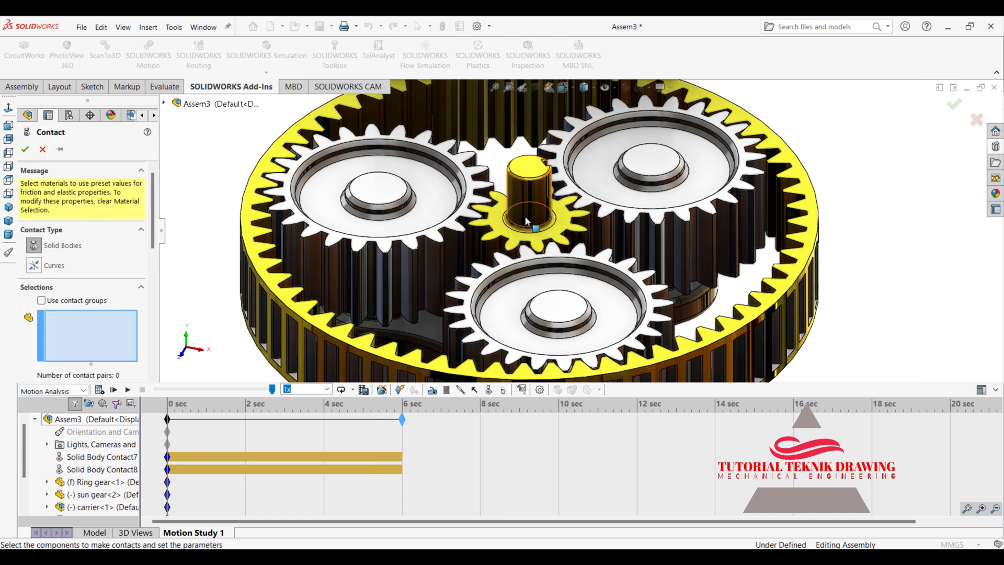
left_click(528, 193)
left_click(591, 157)
left_click(25, 149)
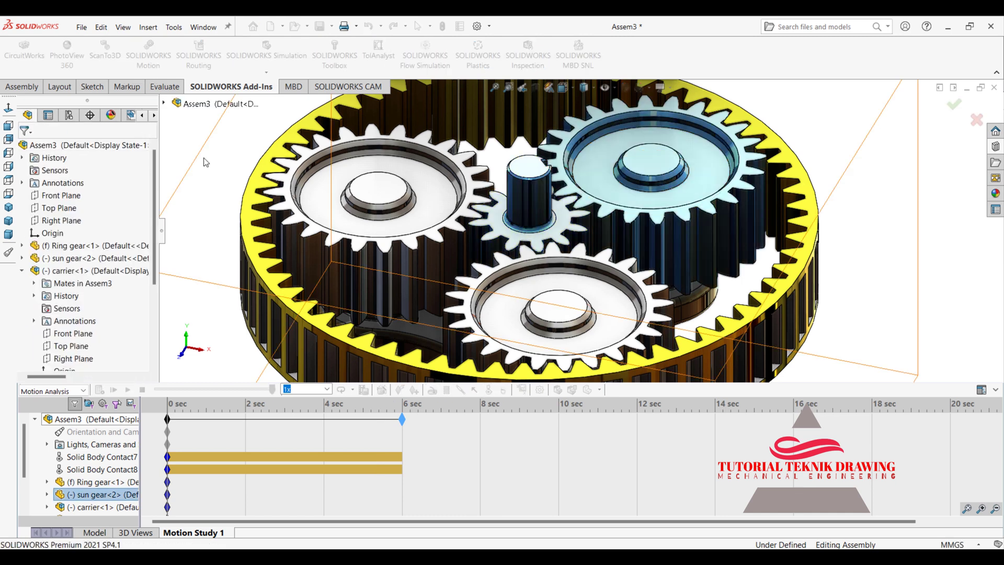
scroll(265, 215, "up", 2)
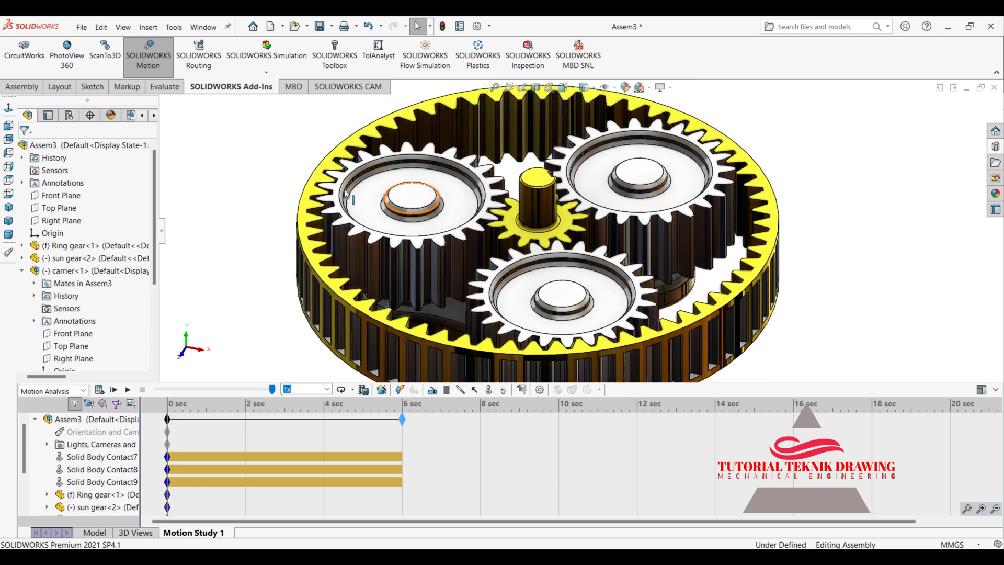
scroll(329, 182, "down", 1)
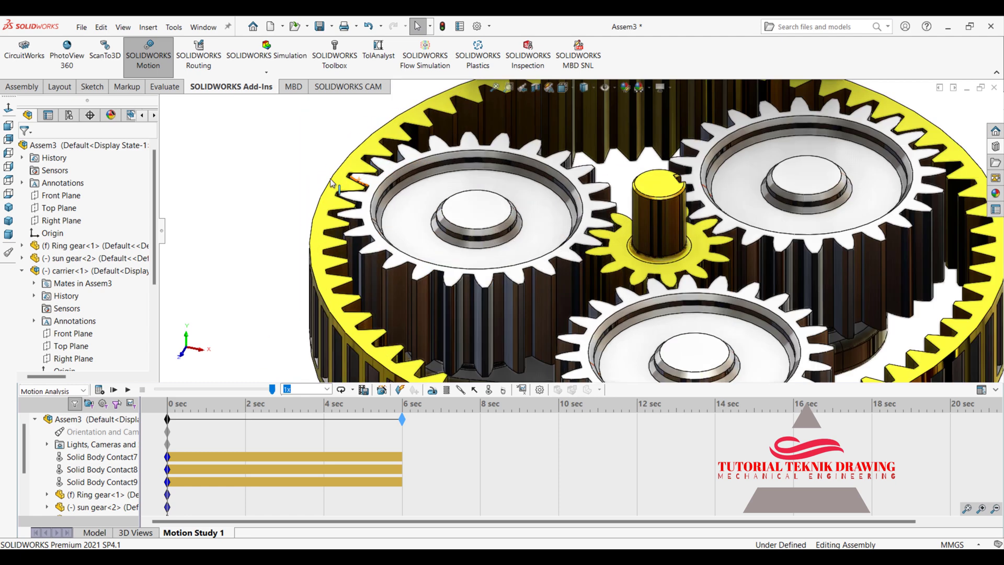
scroll(390, 191, "down", 1)
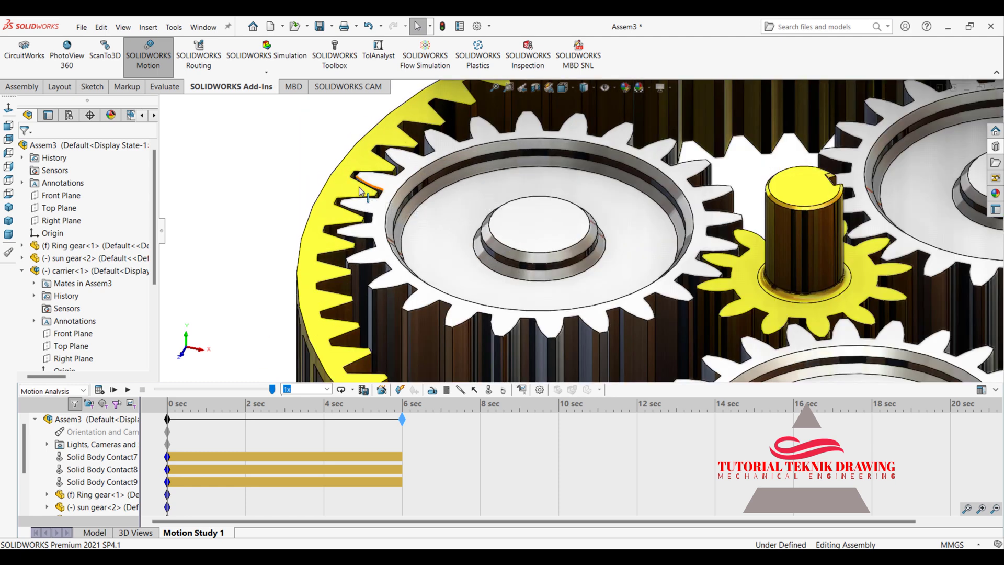
key("f")
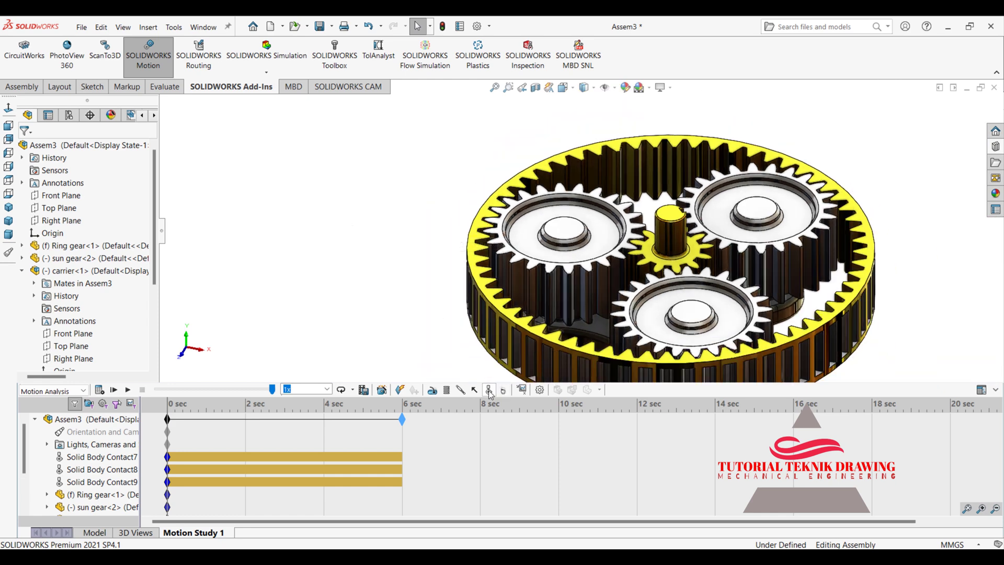
- Add solid-body contacts pairing the left, bottom and top-right planet gears with the ring gear
left_click(567, 292)
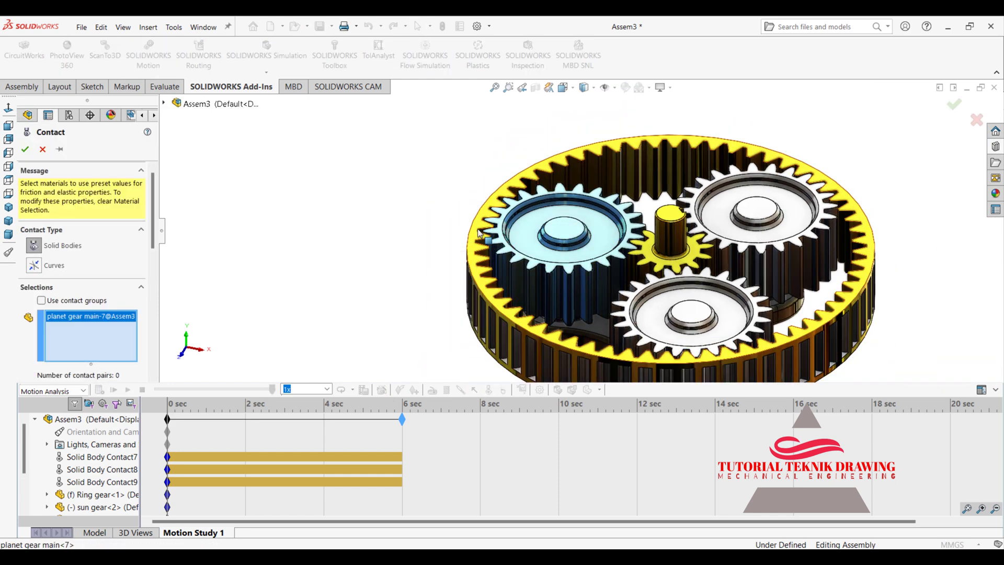
left_click(483, 236)
left_click(25, 150)
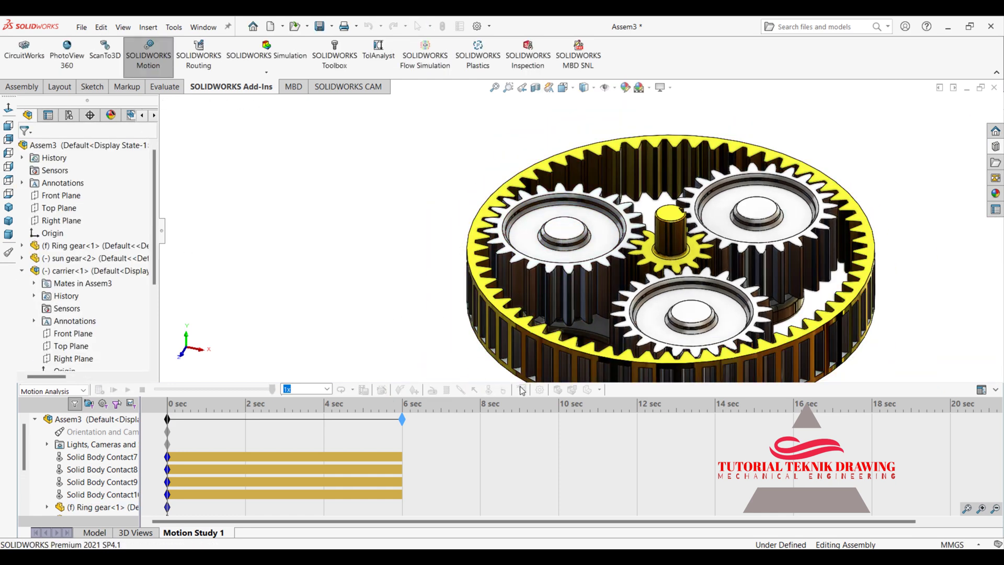
left_click(432, 389)
left_click(690, 308)
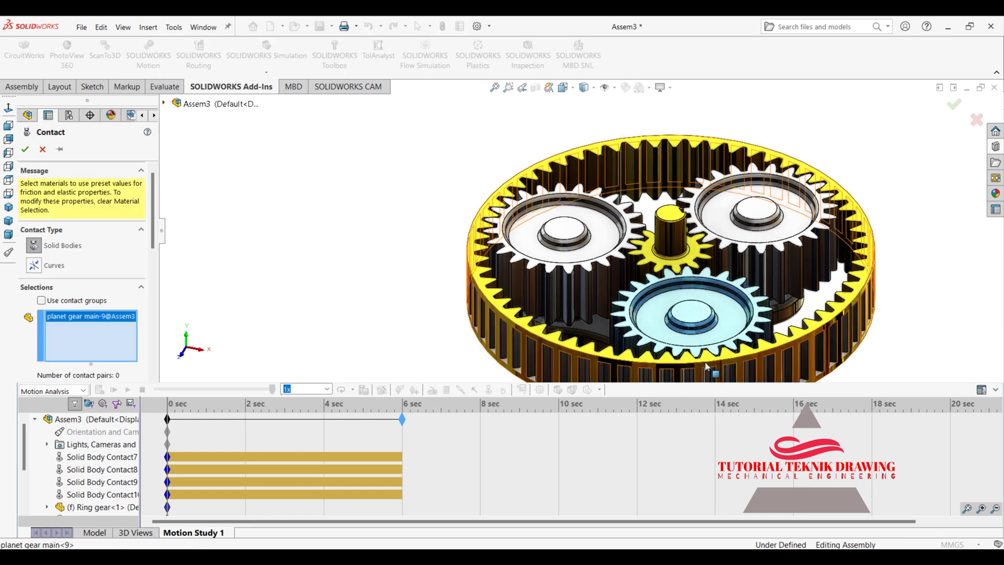
left_click(489, 324)
left_click(25, 150)
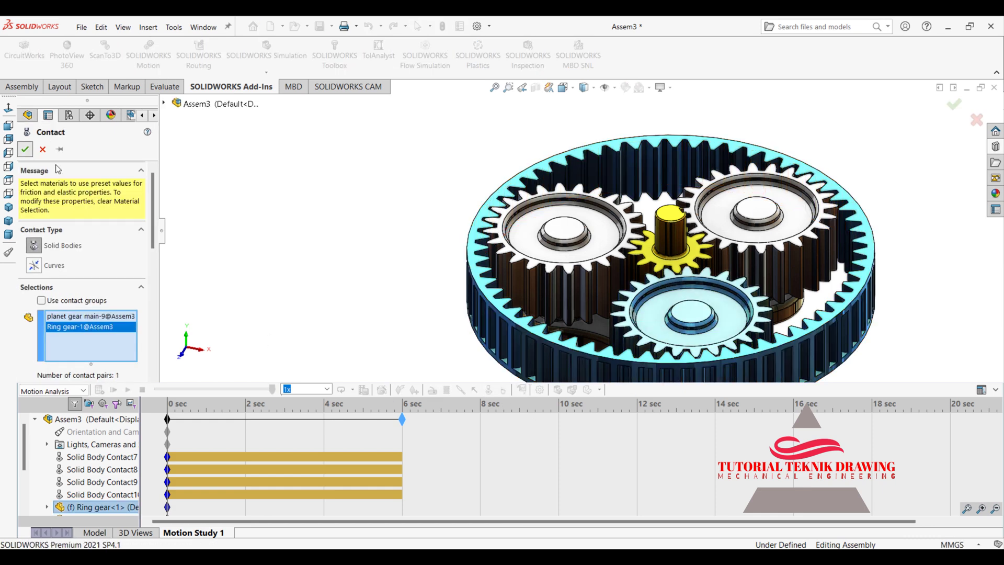
left_click(431, 390)
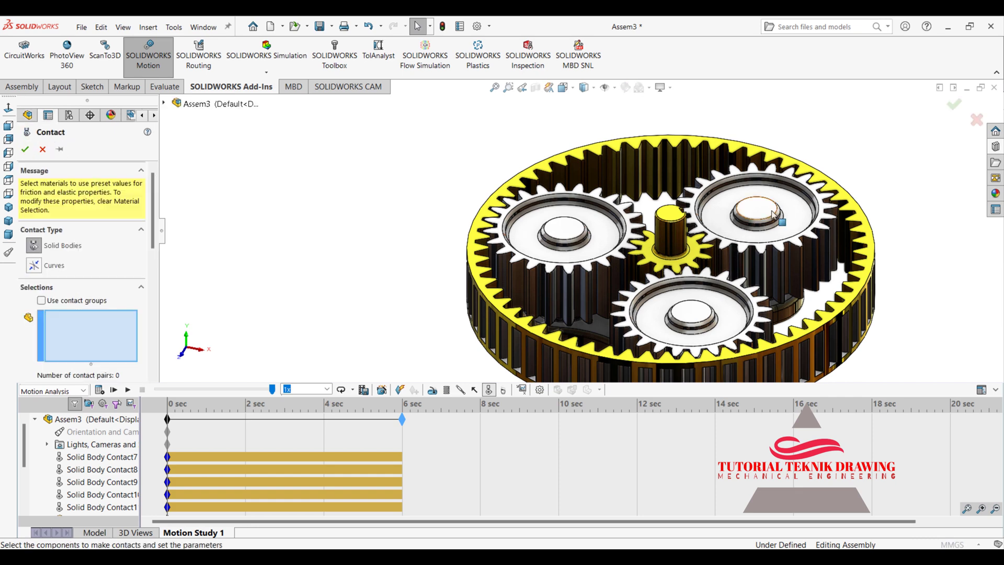
left_click(810, 188)
left_click(823, 180)
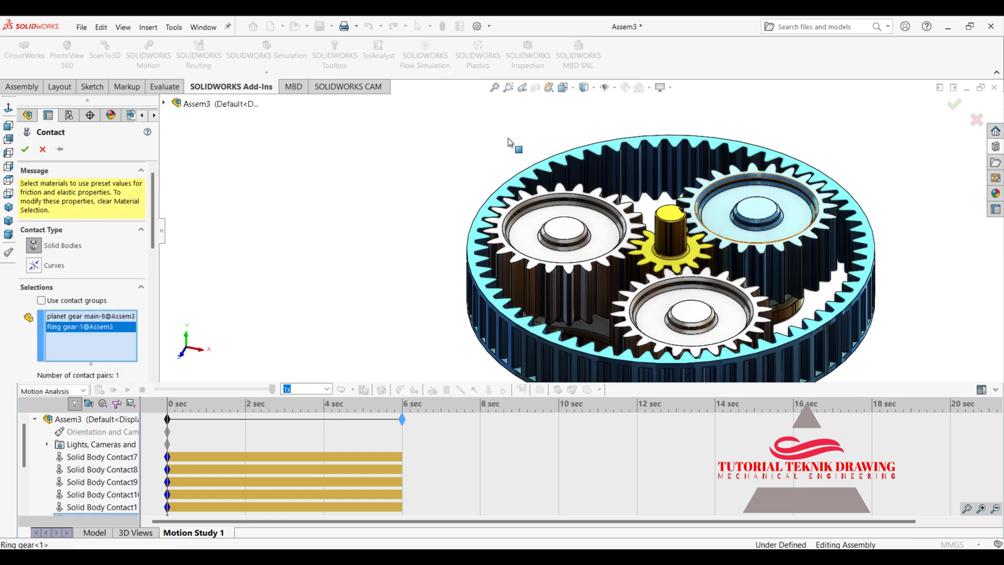
left_click(25, 150)
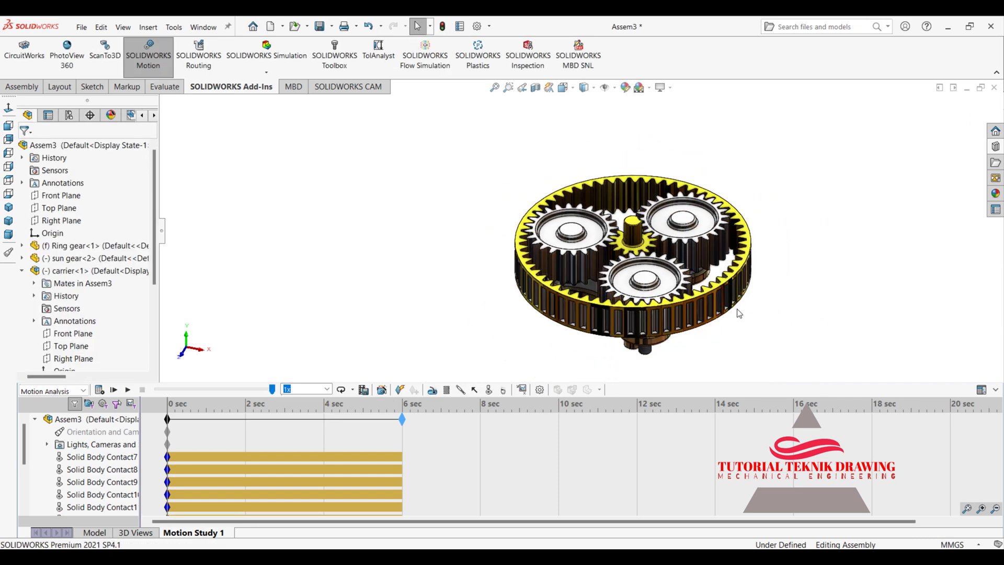
scroll(739, 312, "down", 3)
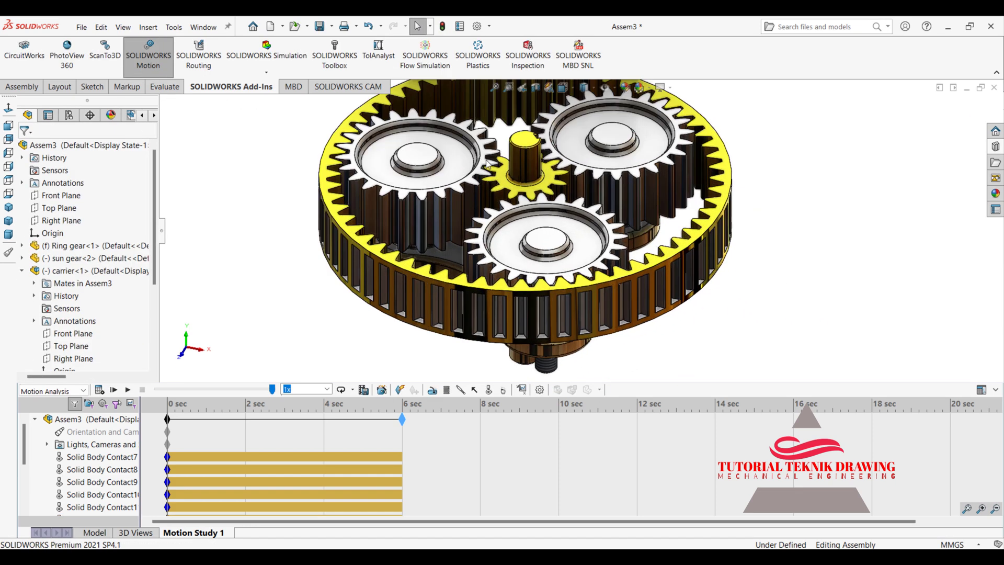
- Add a constant-speed 100 RPM rotary motor on the sun gear shaft face
left_click(433, 391)
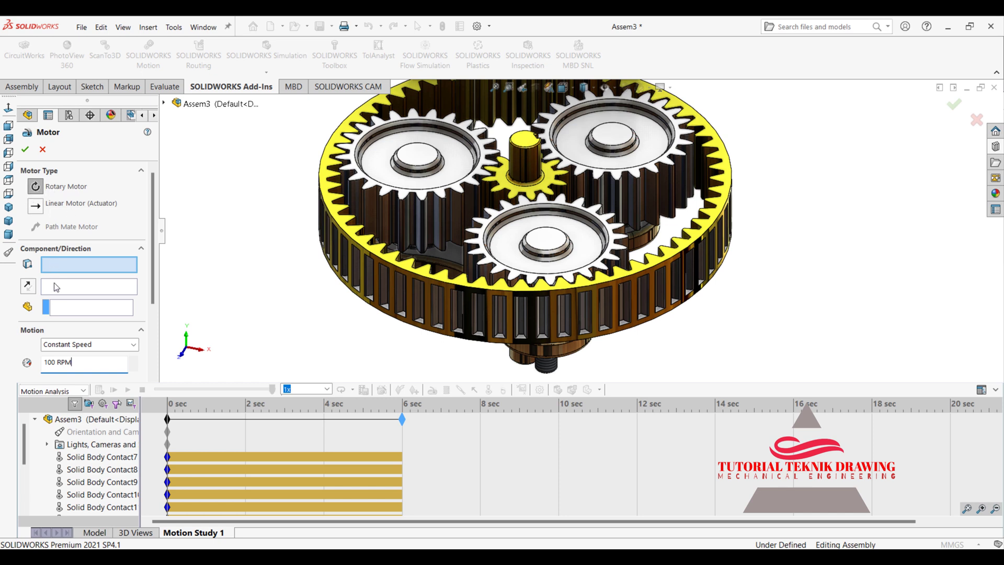
left_click(517, 167)
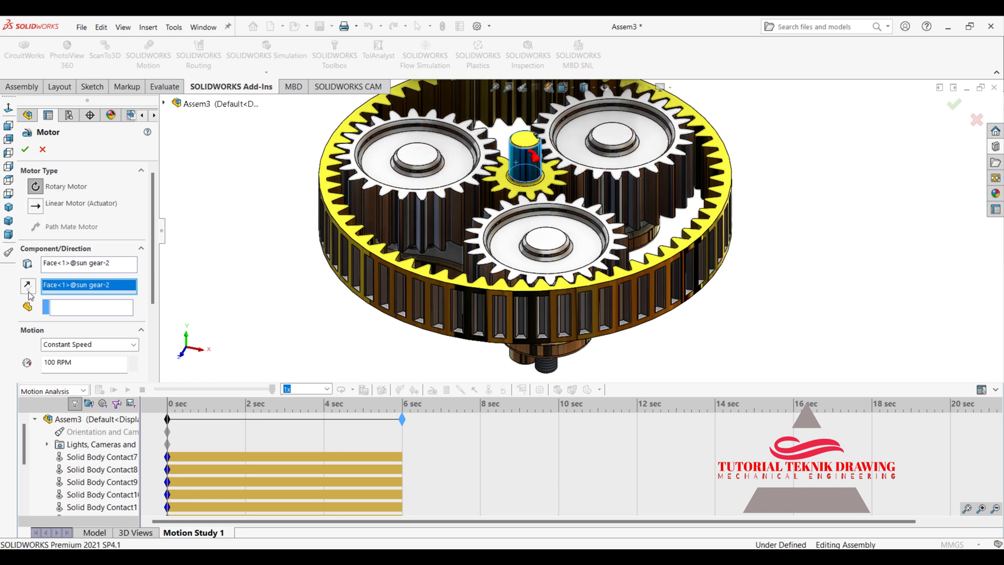
left_click(25, 153)
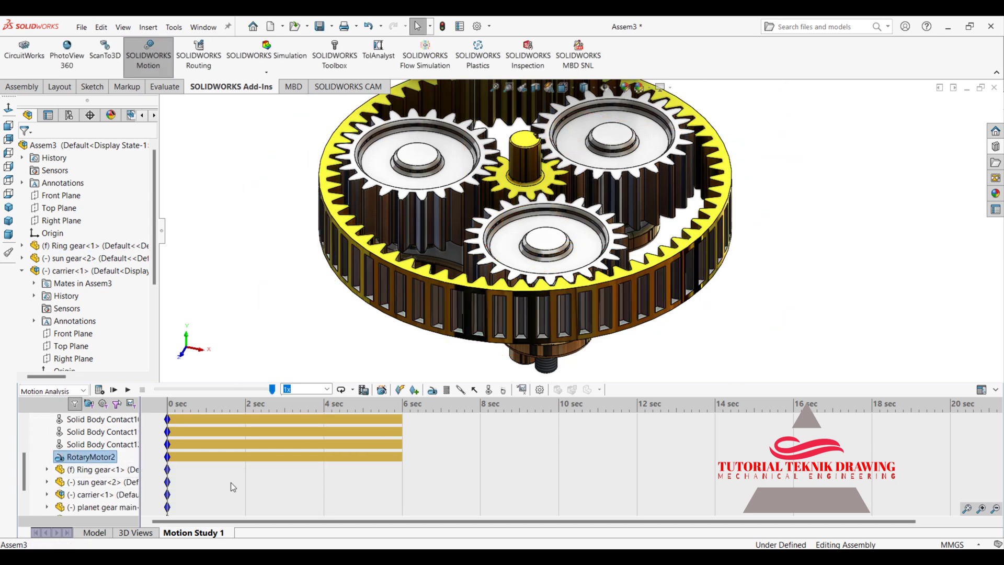
scroll(298, 480, "up", 3)
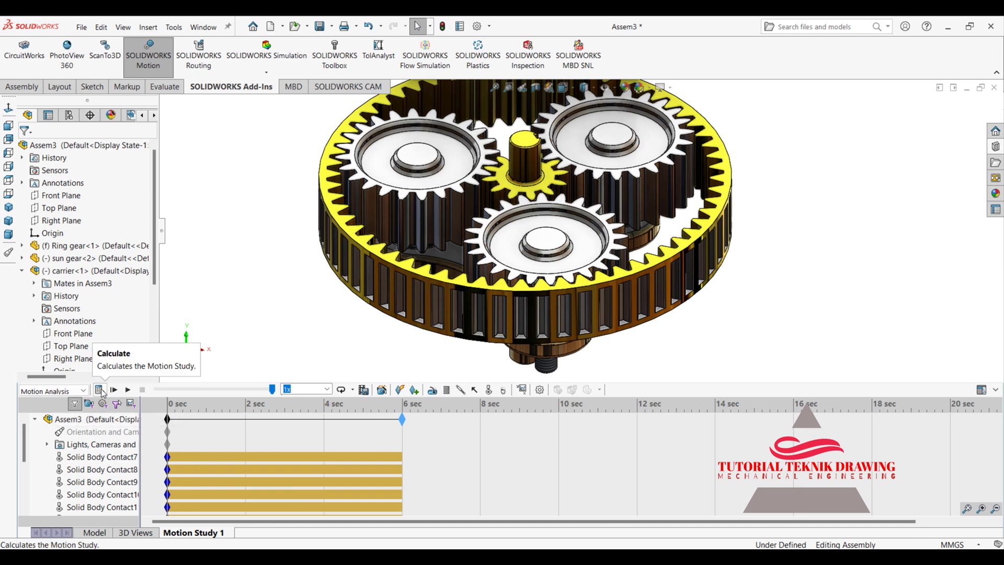
- Calculate the 6-second Motion Analysis and play the gear animation from the start
left_click(99, 390)
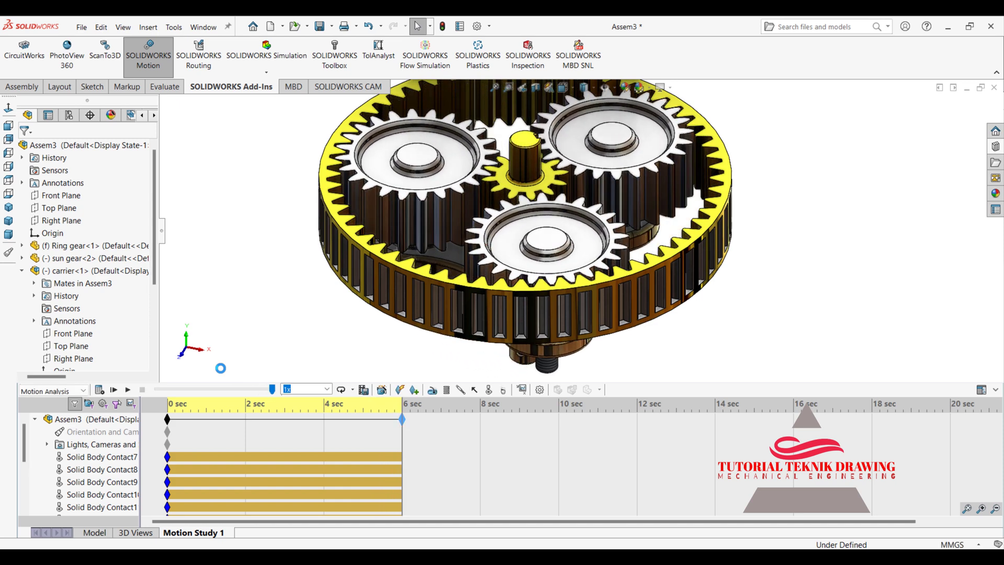
left_click(126, 391)
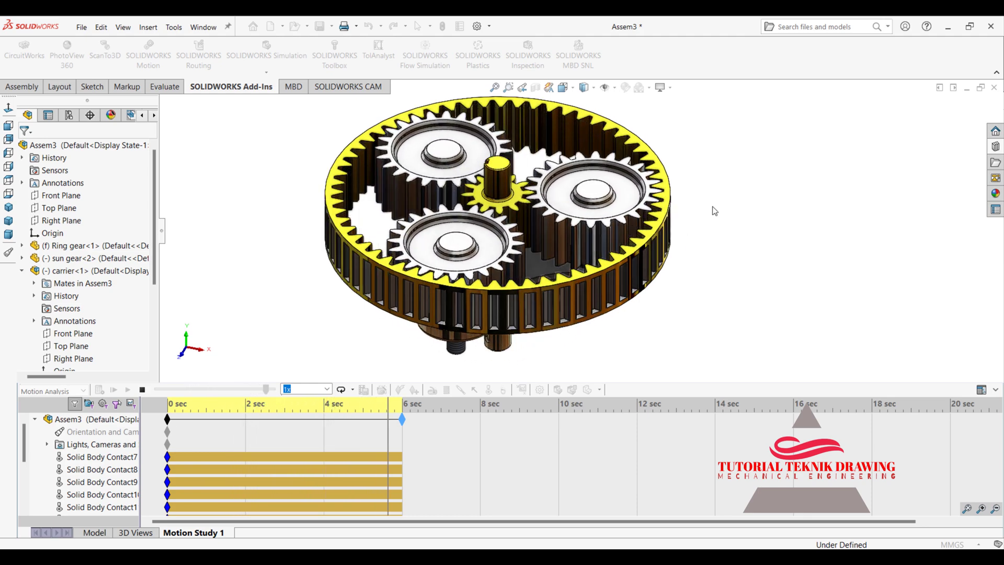
- Set playback to repeat, collapse the MotionManager, and orbit to a side view of the gearbox
left_click(350, 391)
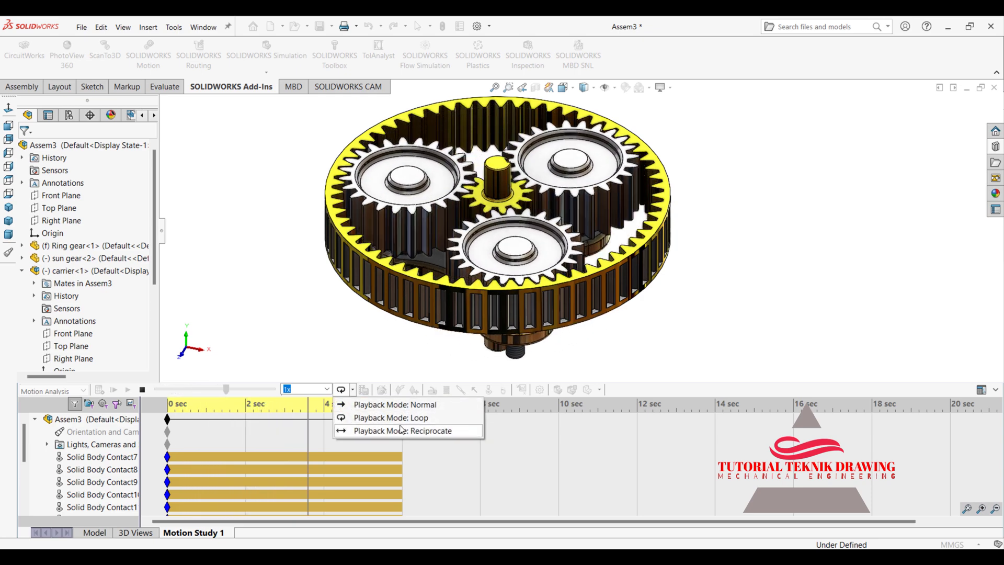
left_click(769, 255)
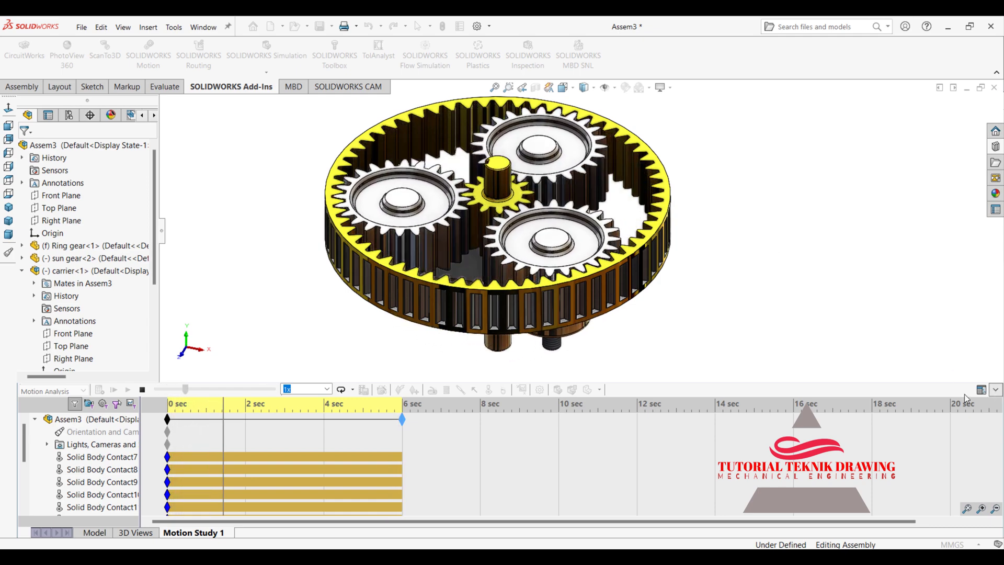
left_click(995, 390)
mouse_move(543, 183)
middle_mouse_down()
mouse_move(546, 298)
mouse_move(499, 339)
middle_mouse_up()
scroll(500, 339, "up", 3)
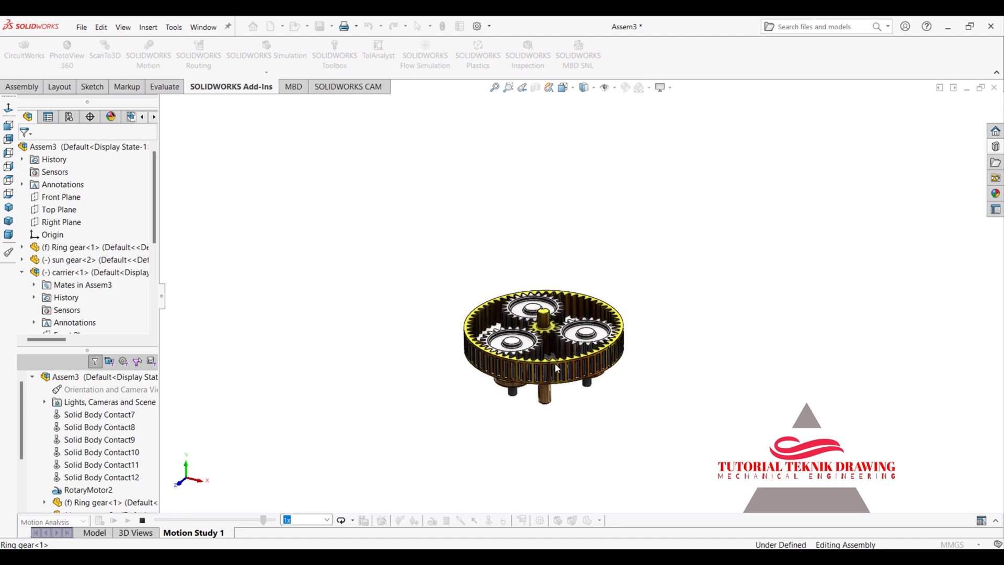
scroll(602, 324, "down", 2)
scroll(653, 302, "down", 4)
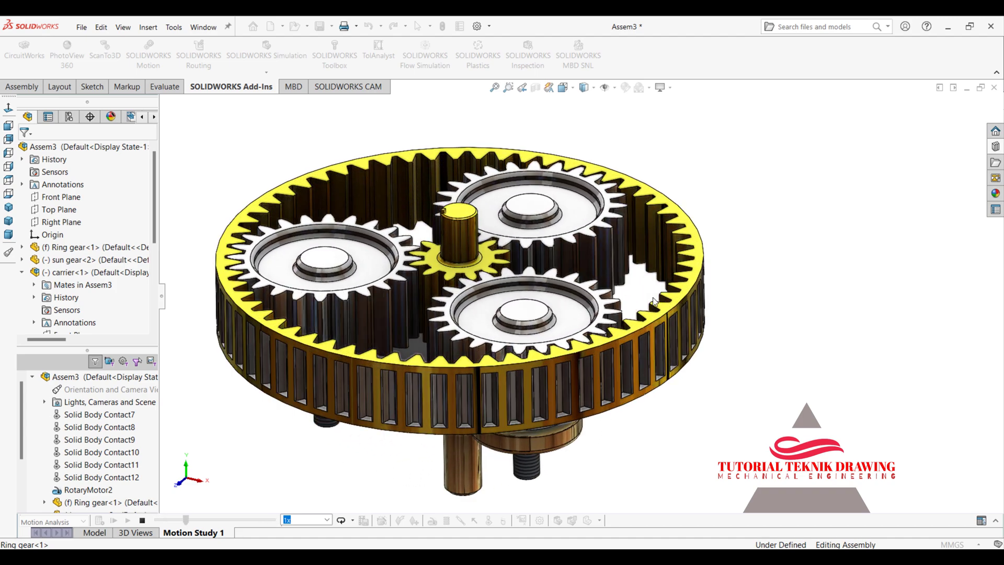